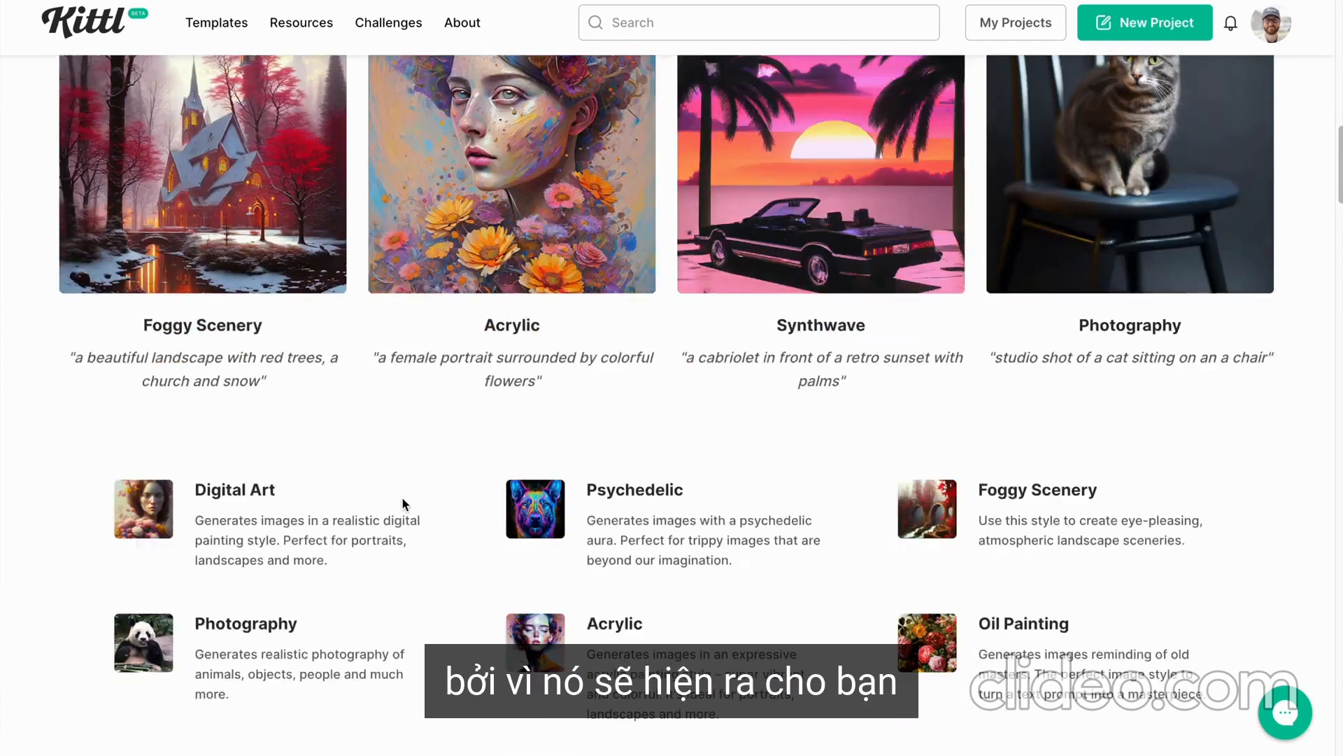
Browse the Kittl AI overview page's image styles, clipart styles and AI Background Remover section
{"action": "scroll", "coordinate": [539, 481], "scroll_direction": "down", "scroll_amount": 2}
{"action": "scroll", "coordinate": [539, 483], "scroll_direction": "down", "scroll_amount": 3}
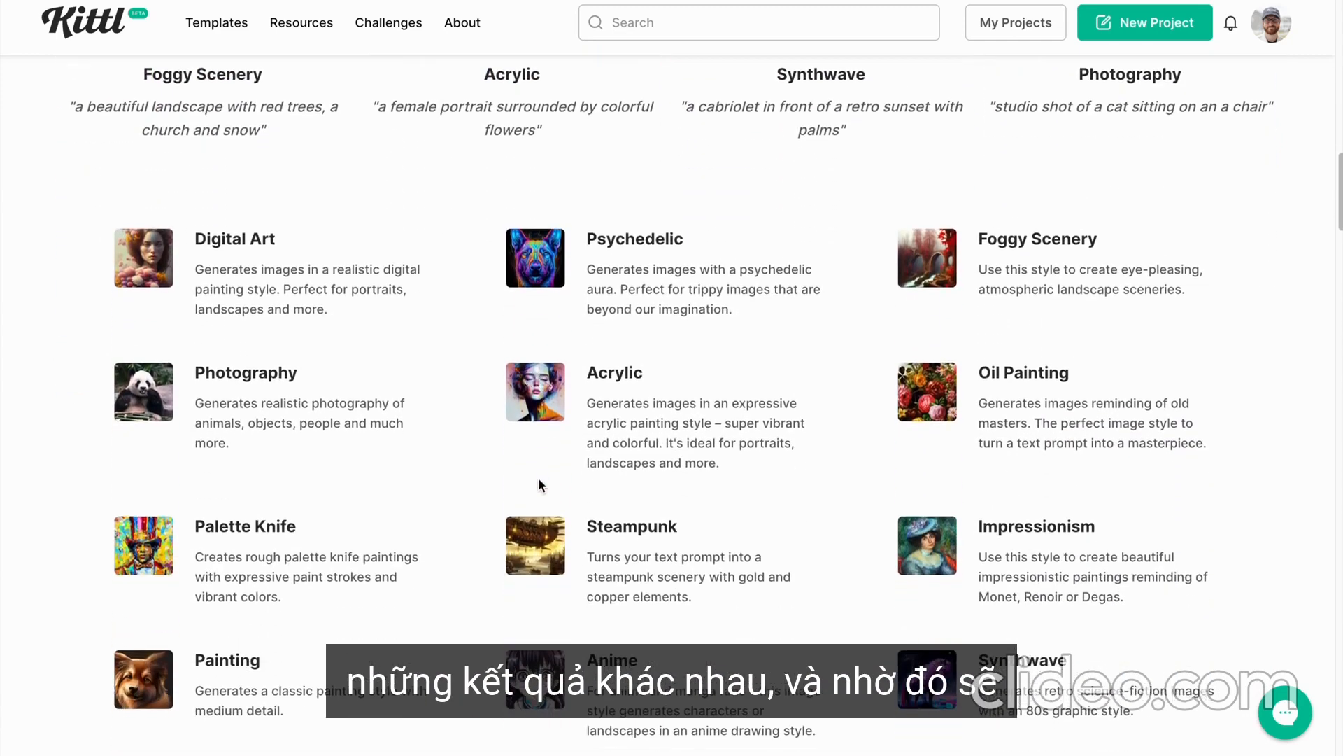
{"action": "scroll", "coordinate": [820, 539], "scroll_direction": "down", "scroll_amount": 15}
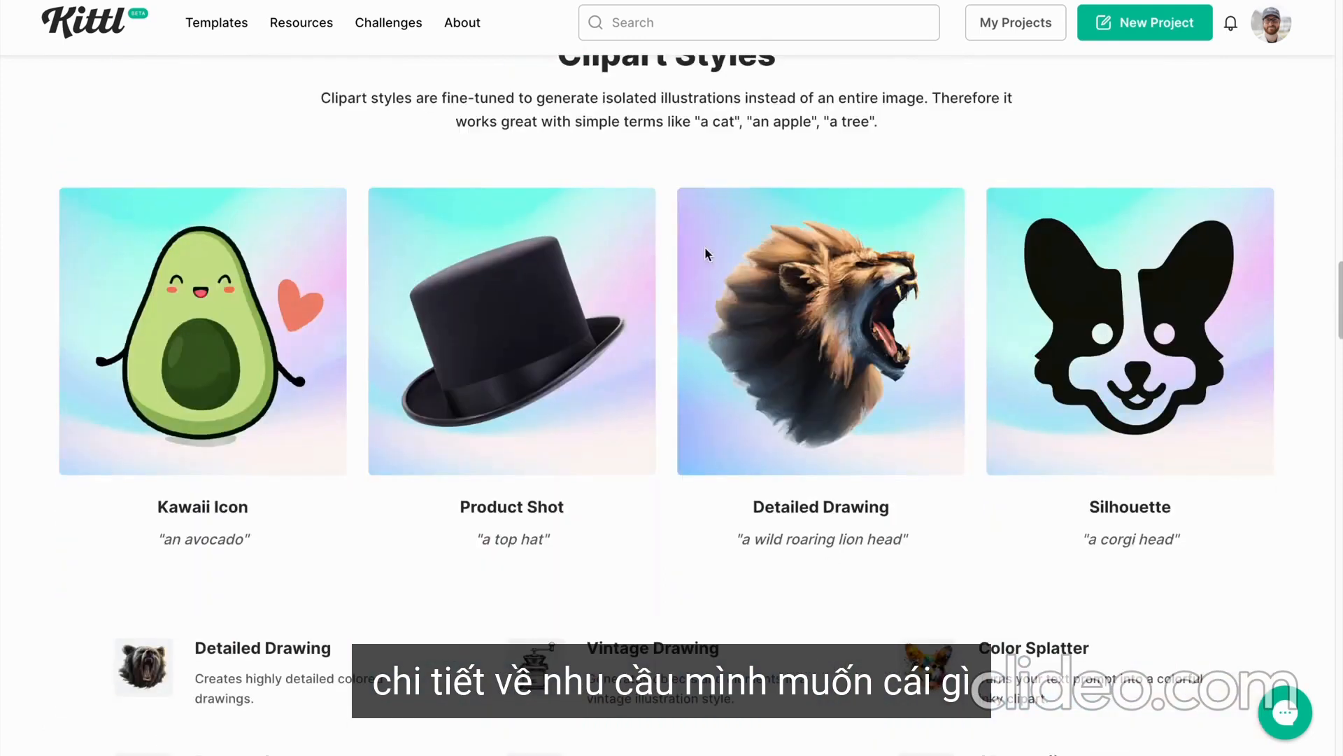
{"action": "scroll", "coordinate": [411, 414], "scroll_direction": "down", "scroll_amount": 5}
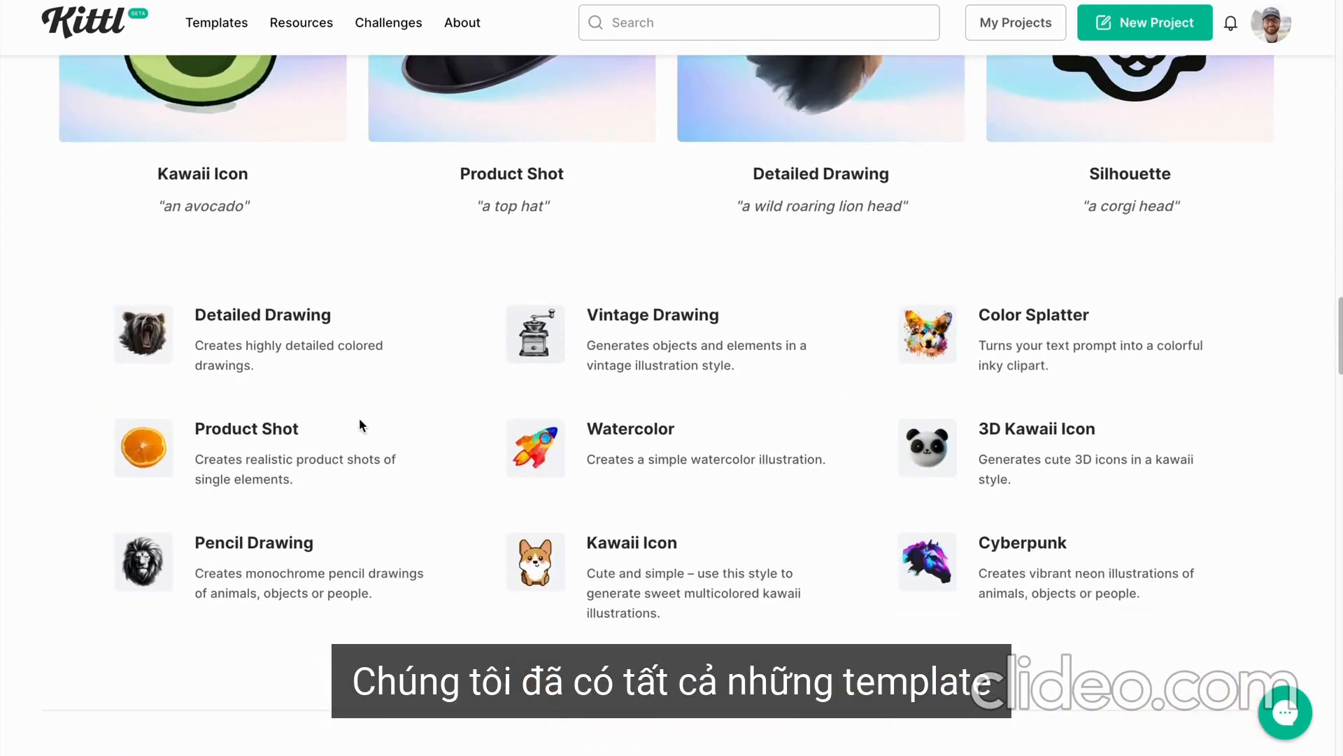
{"action": "scroll", "coordinate": [363, 408], "scroll_direction": "up", "scroll_amount": 1}
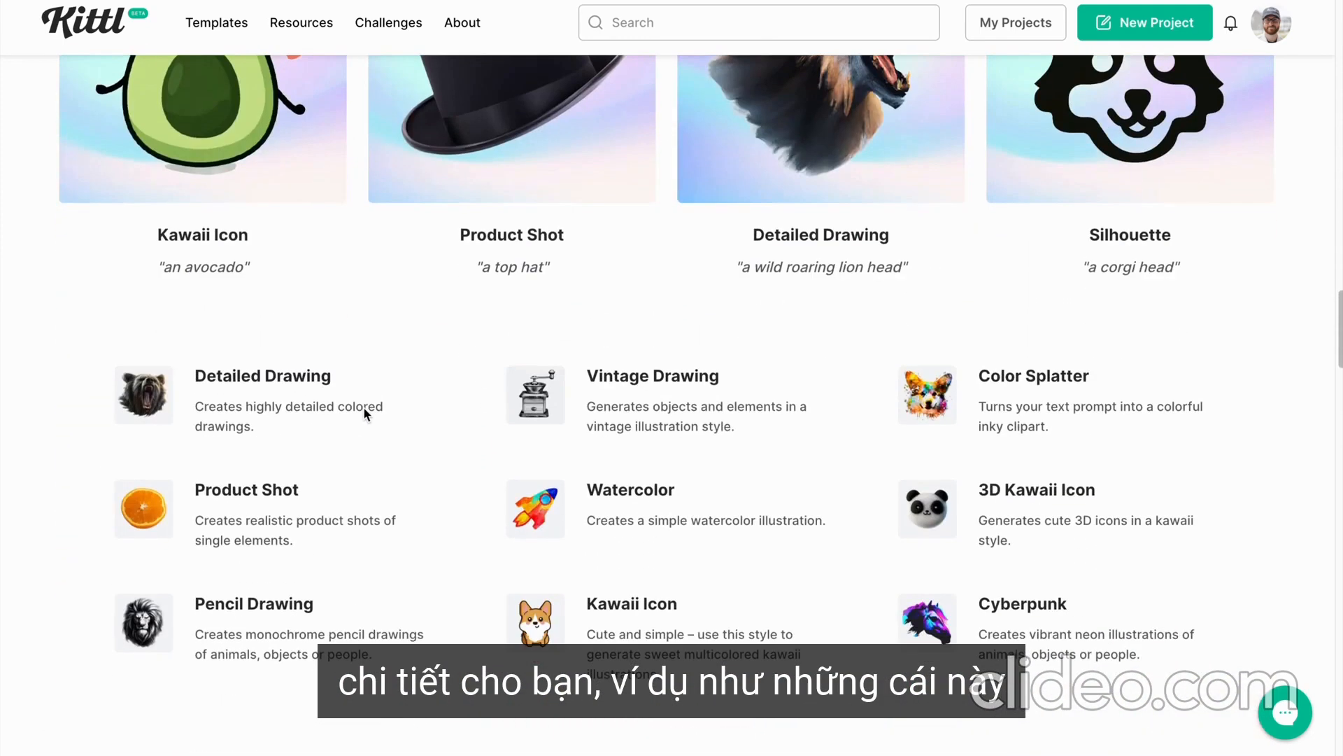
{"action": "scroll", "coordinate": [363, 406], "scroll_direction": "down", "scroll_amount": 10}
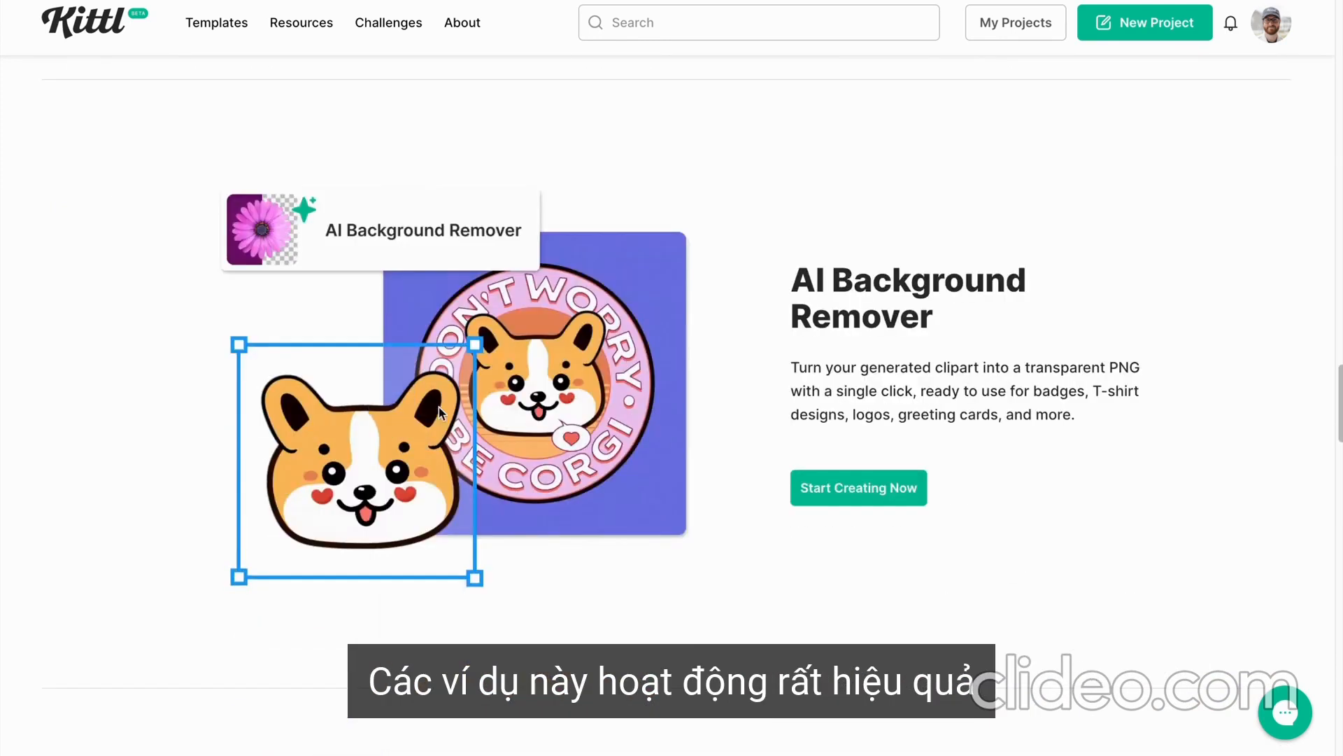
{"action": "scroll", "coordinate": [438, 406], "scroll_direction": "down", "scroll_amount": 10}
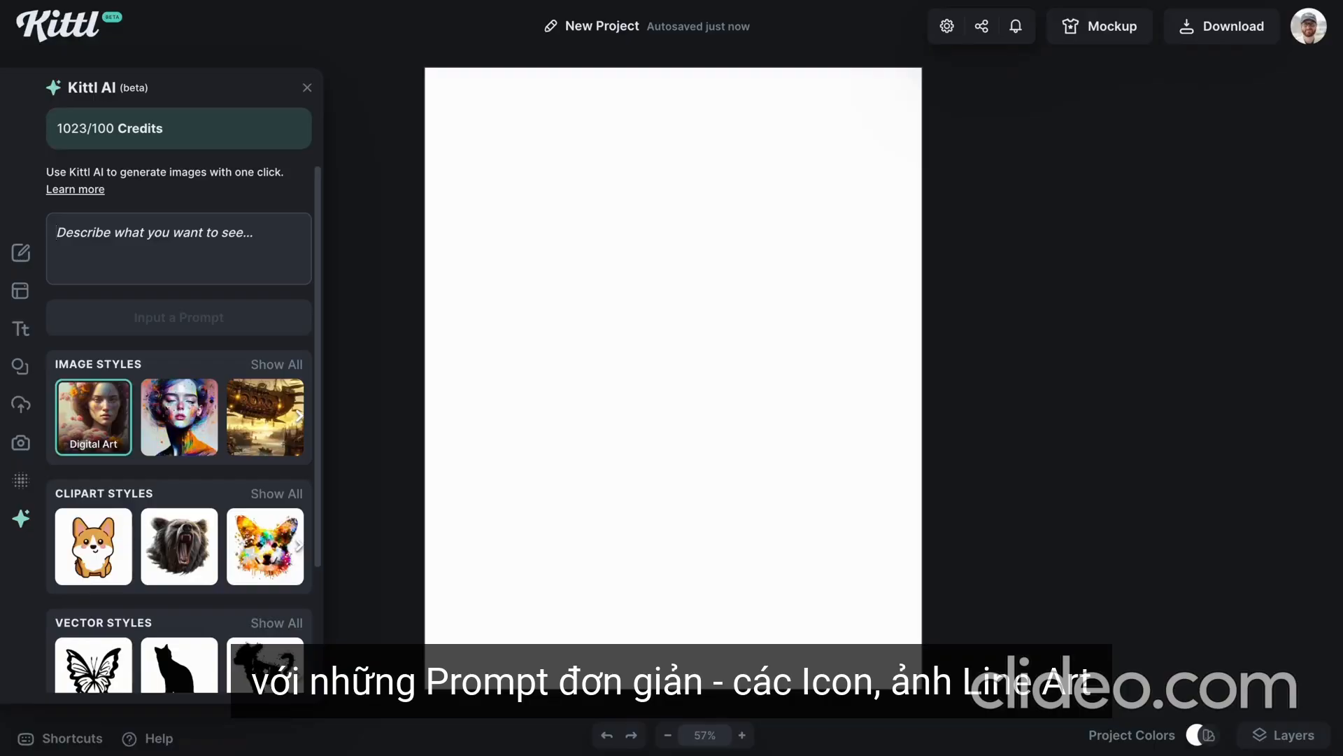
Generate a Digital Art image from "a magic green potion sitting on an old desk", enlarge it and place it at the artboard's upper right
{"action": "type", "text": "a magic"}
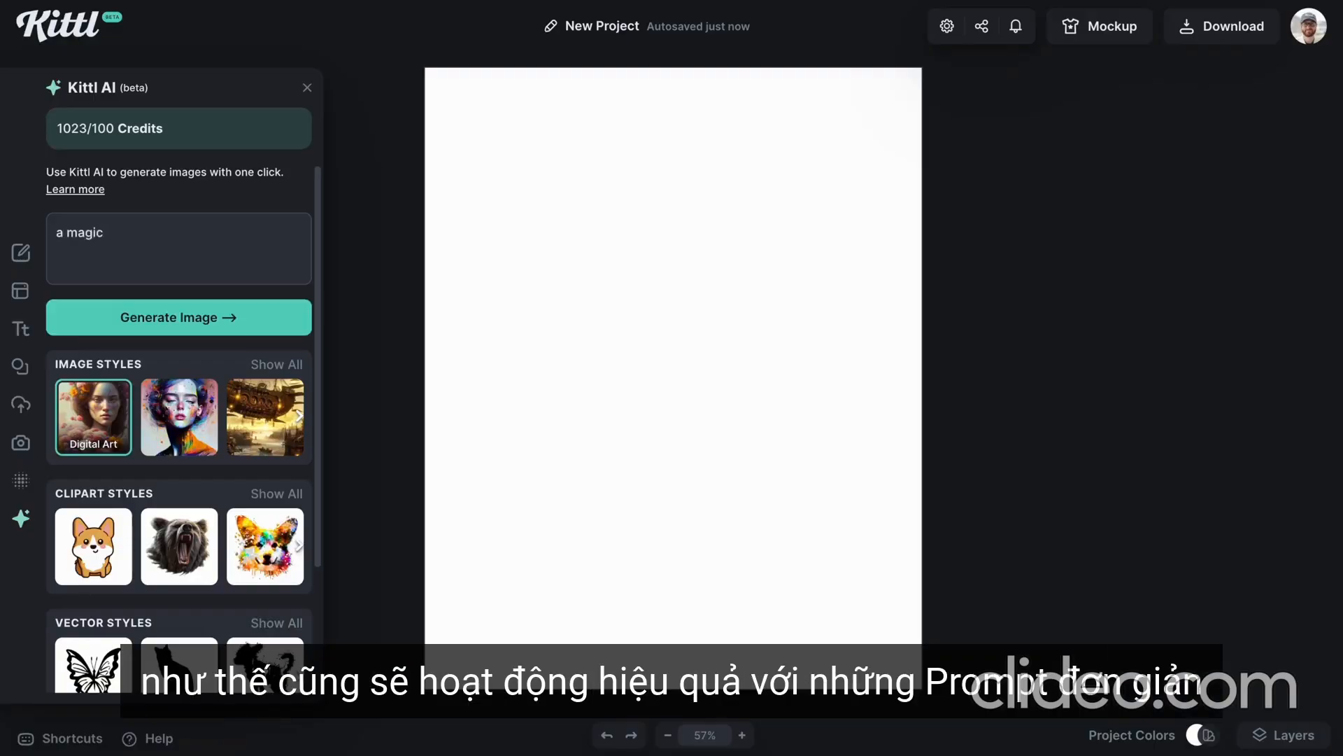
{"action": "type", "text": " green potion sitting on an old desk"}
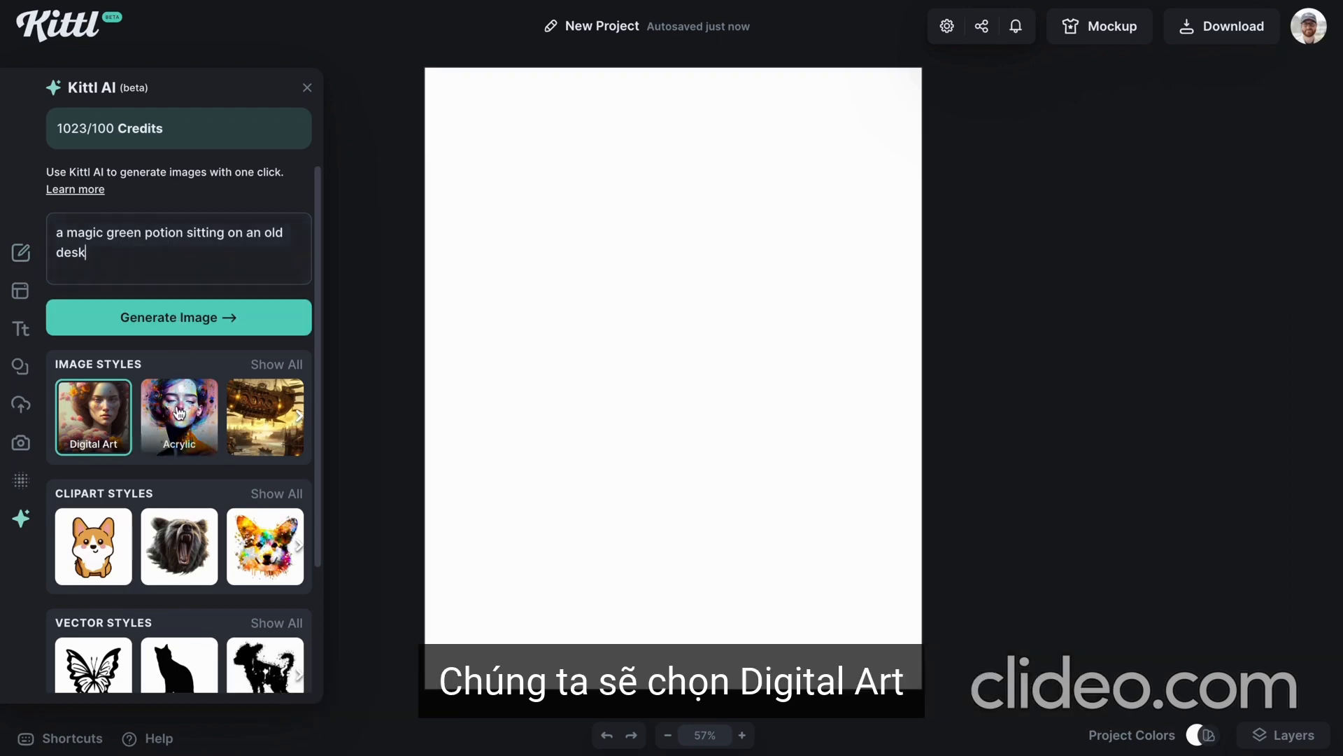
{"action": "scroll", "coordinate": [174, 413], "scroll_direction": "down", "scroll_amount": 3}
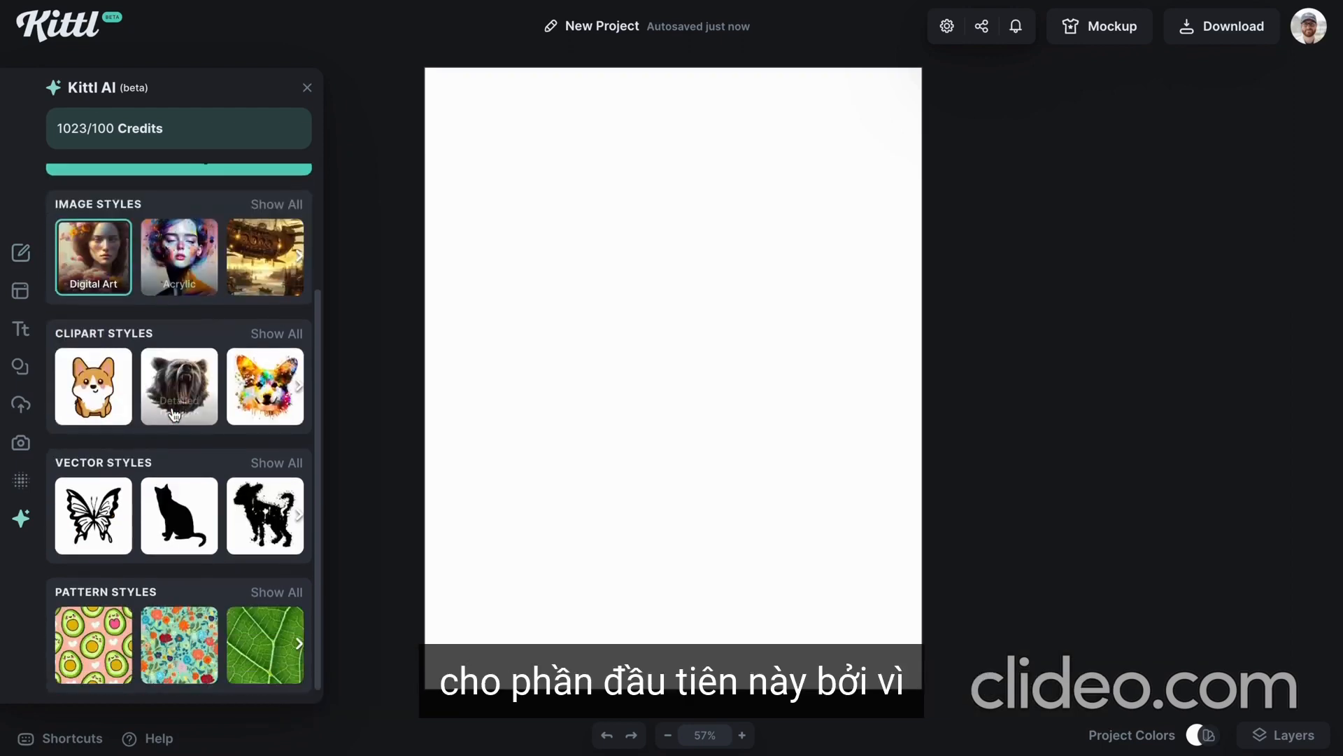
{"action": "scroll", "coordinate": [217, 397], "scroll_direction": "up", "scroll_amount": 3}
{"action": "left_click", "coordinate": [166, 323]}
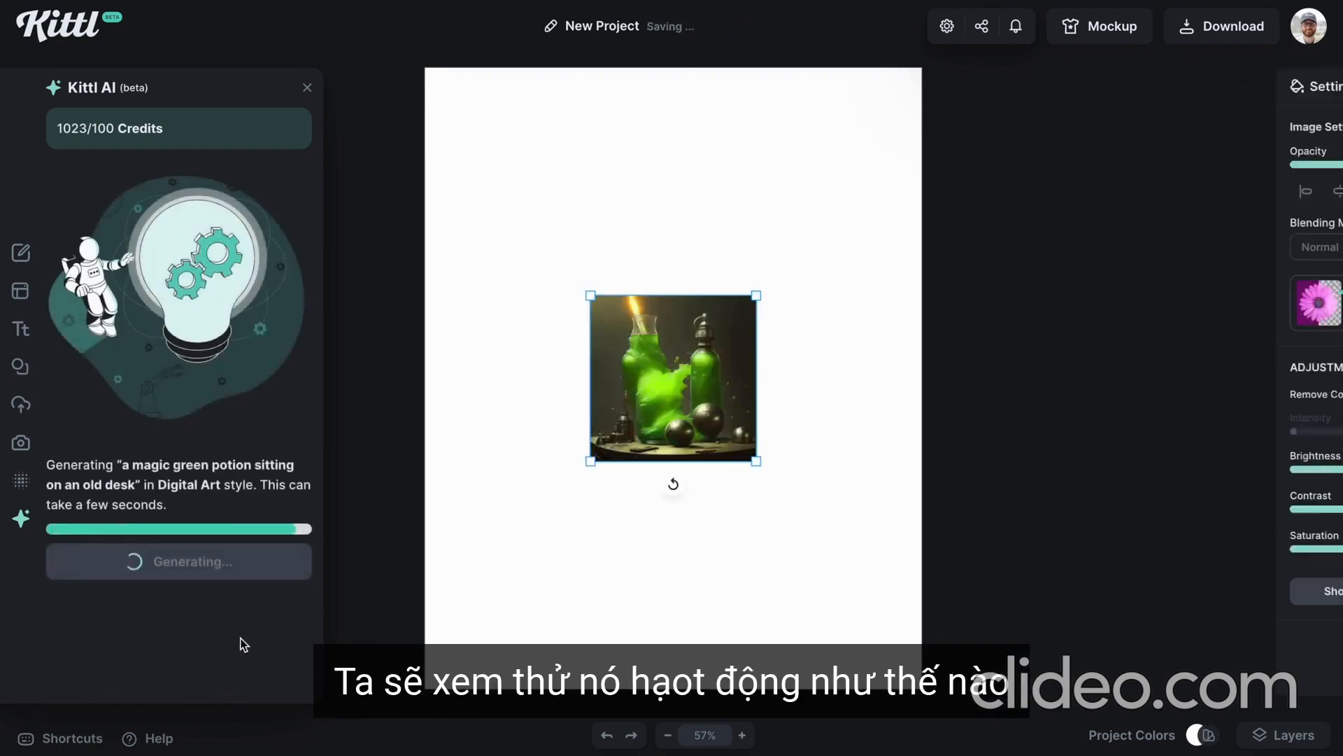
{"action": "left_click_drag", "start_coordinate": [648, 447], "coordinate": [539, 464]}
{"action": "left_click_drag", "start_coordinate": [673, 420], "coordinate": [770, 283]}
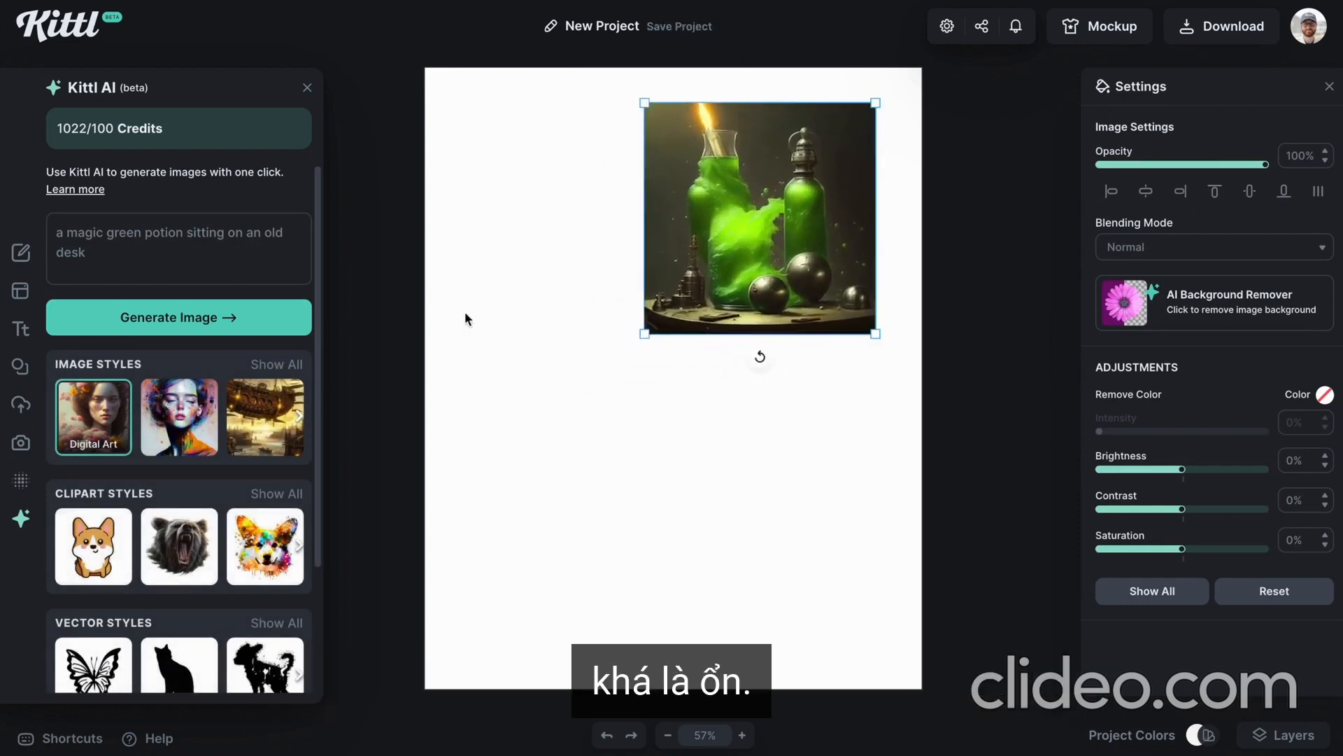
Change the prompt to "a magic green potion sitting on an old wooden desk" and generate it in the Steampunk style
{"action": "left_click", "coordinate": [273, 235]}
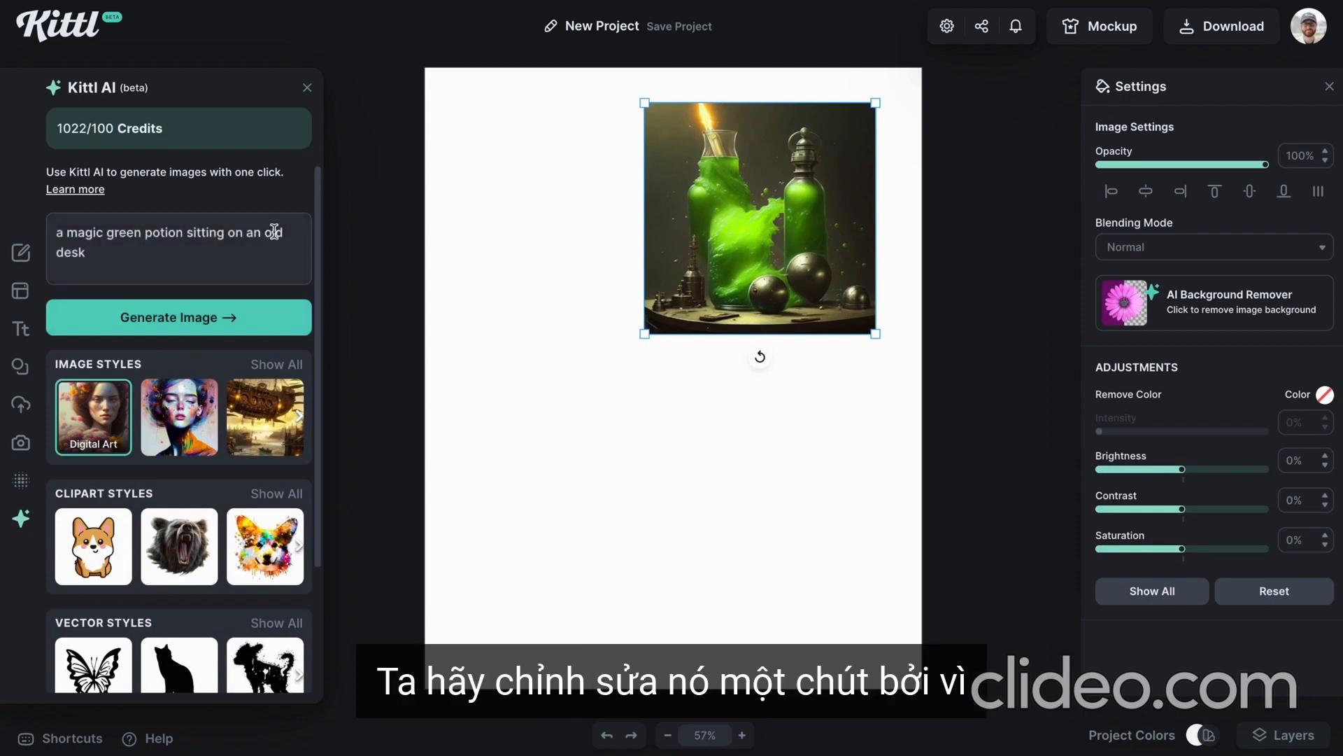
{"action": "type", "text": "wooden"}
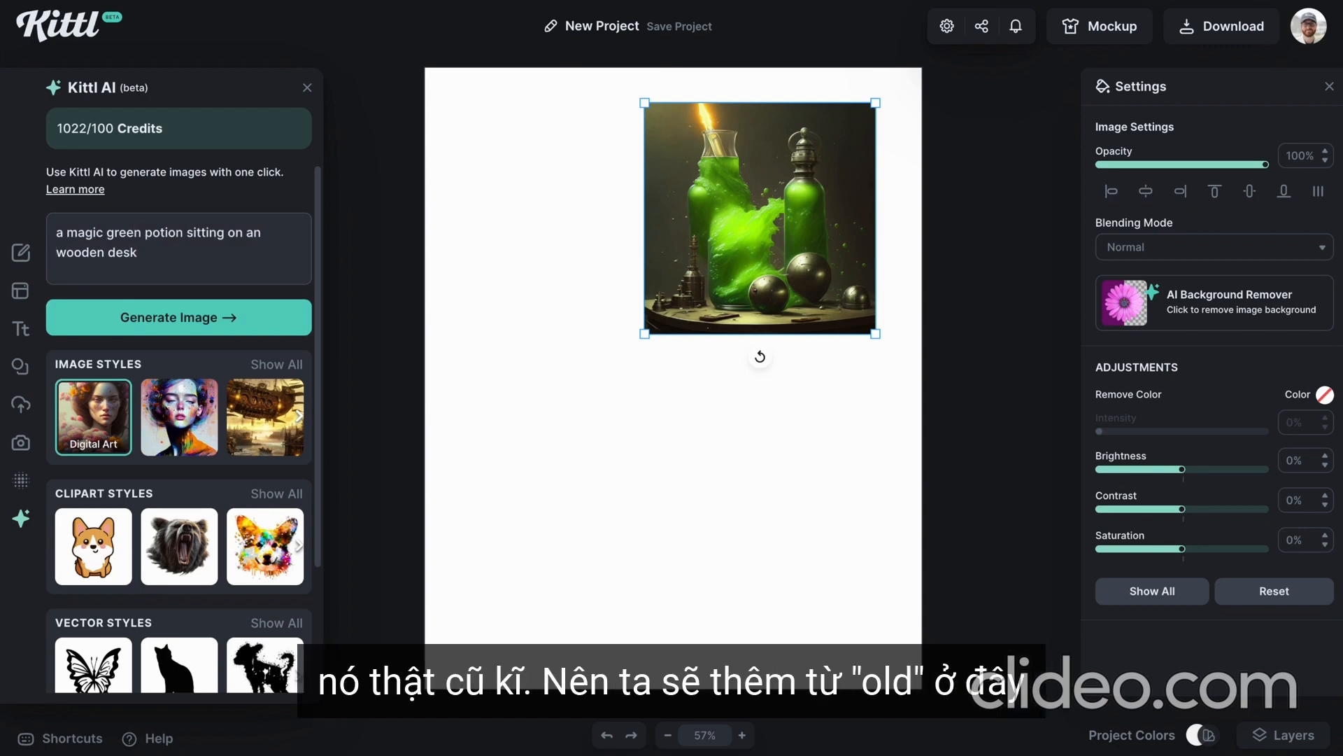
{"action": "left_click", "coordinate": [269, 406]}
{"action": "scroll", "coordinate": [238, 448], "scroll_direction": "down", "scroll_amount": 3}
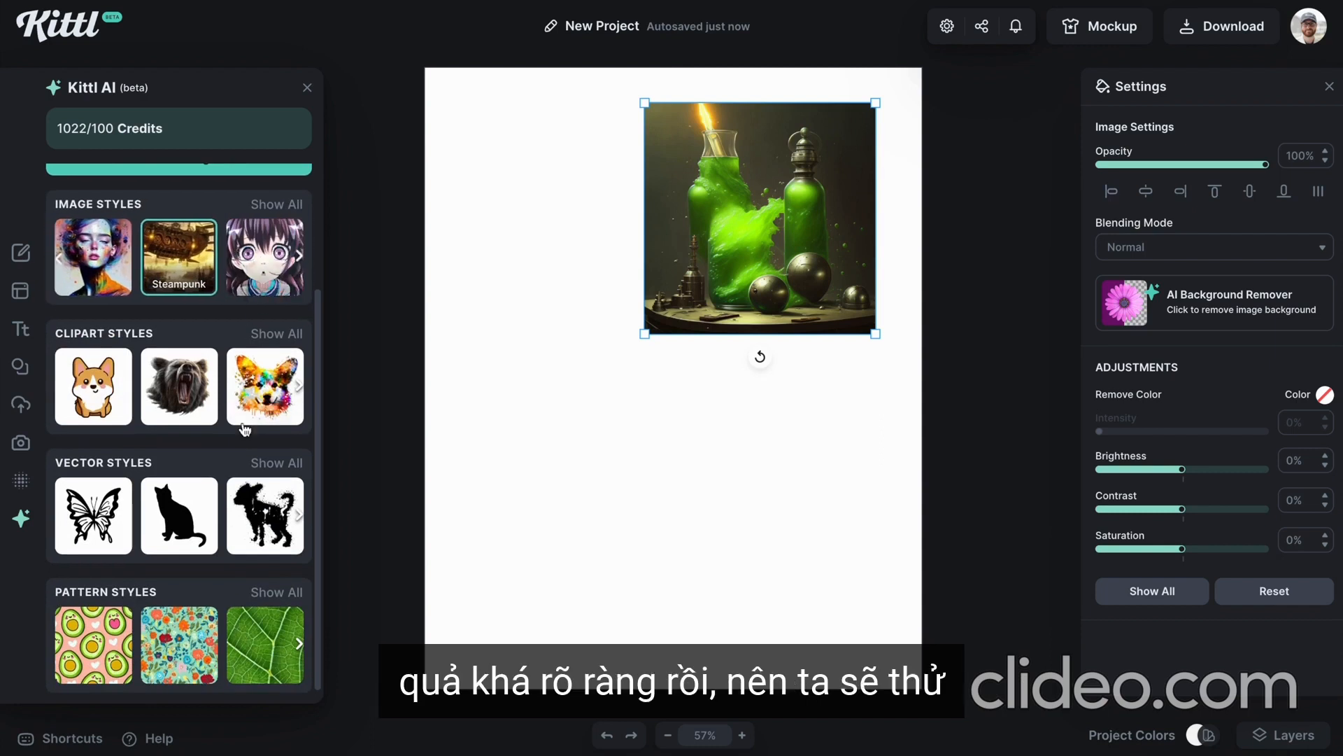
{"action": "scroll", "coordinate": [178, 218], "scroll_direction": "up", "scroll_amount": 1}
{"action": "left_click", "coordinate": [175, 213]}
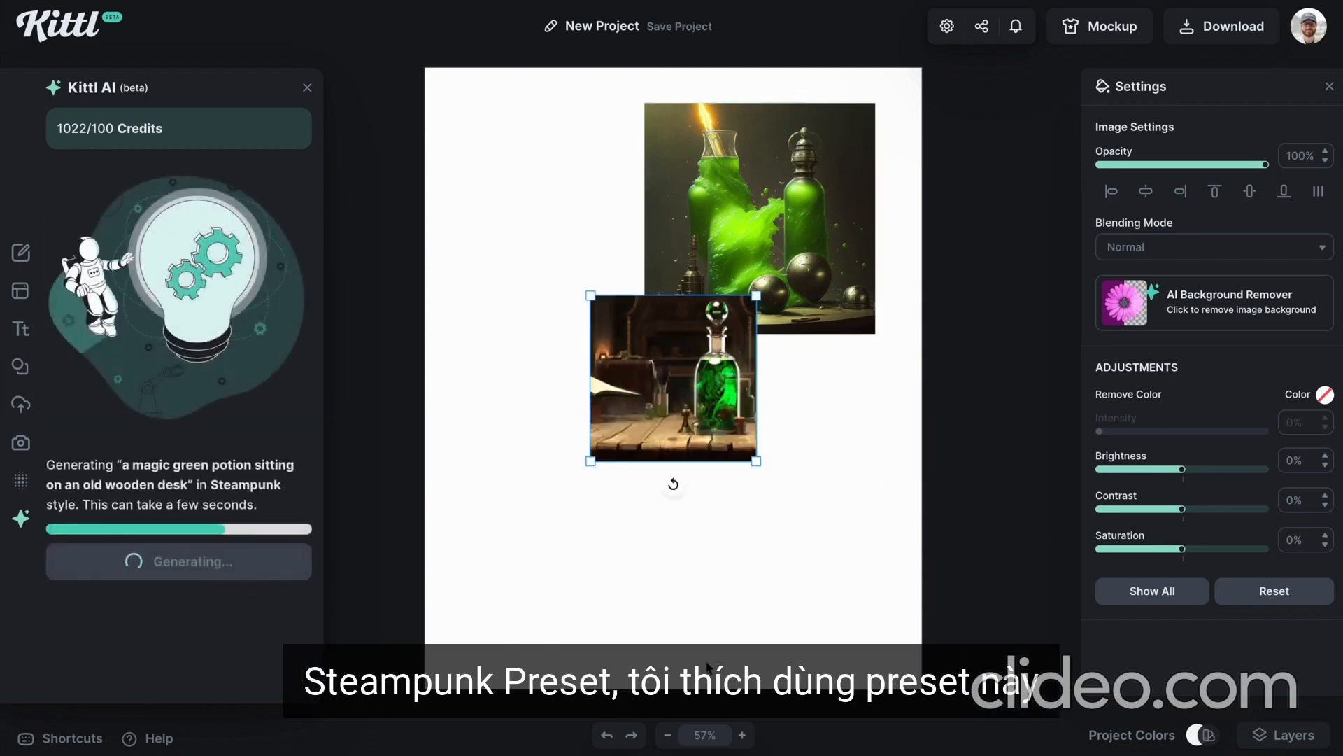
Enlarge the Steampunk potion image and position it at the artboard's left, slightly overlapping the Digital Art image
{"action": "left_click_drag", "start_coordinate": [590, 462], "coordinate": [519, 534]}
{"action": "left_click_drag", "start_coordinate": [642, 413], "coordinate": [630, 426]}
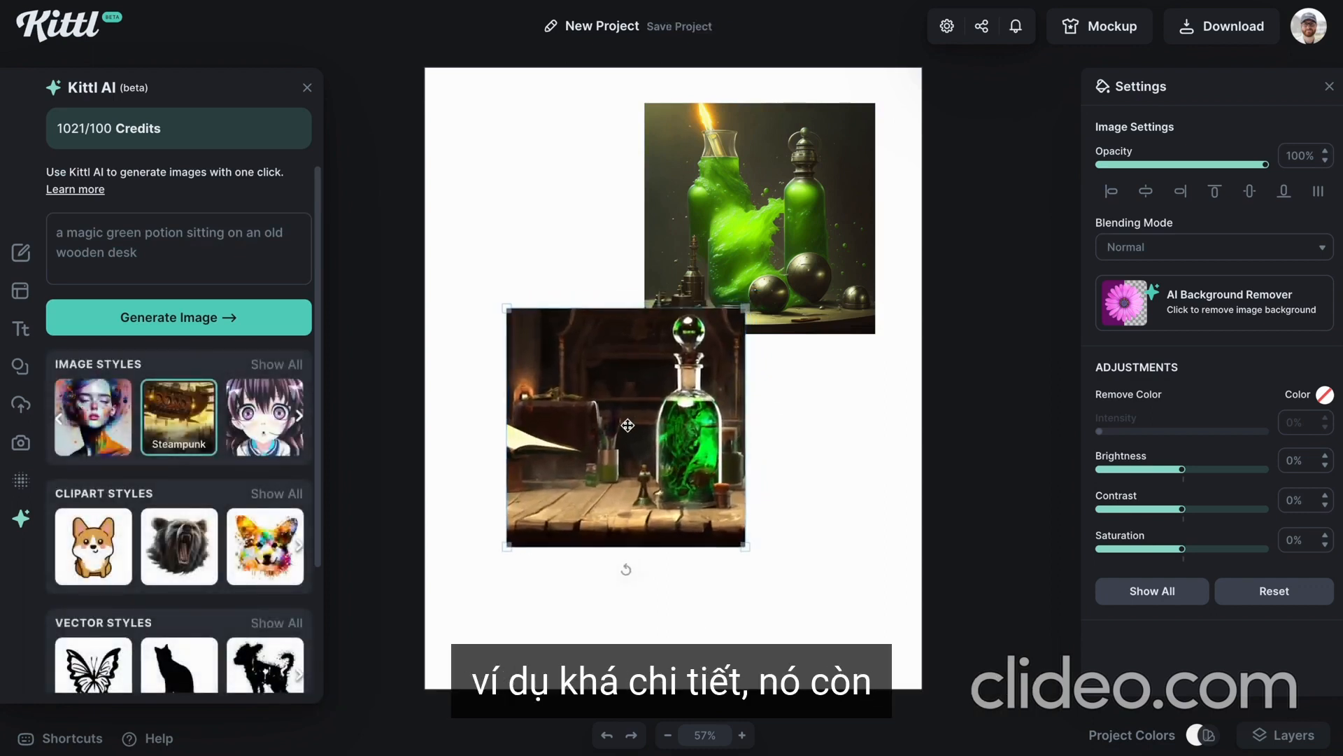
{"action": "left_click_drag", "start_coordinate": [673, 366], "coordinate": [640, 256]}
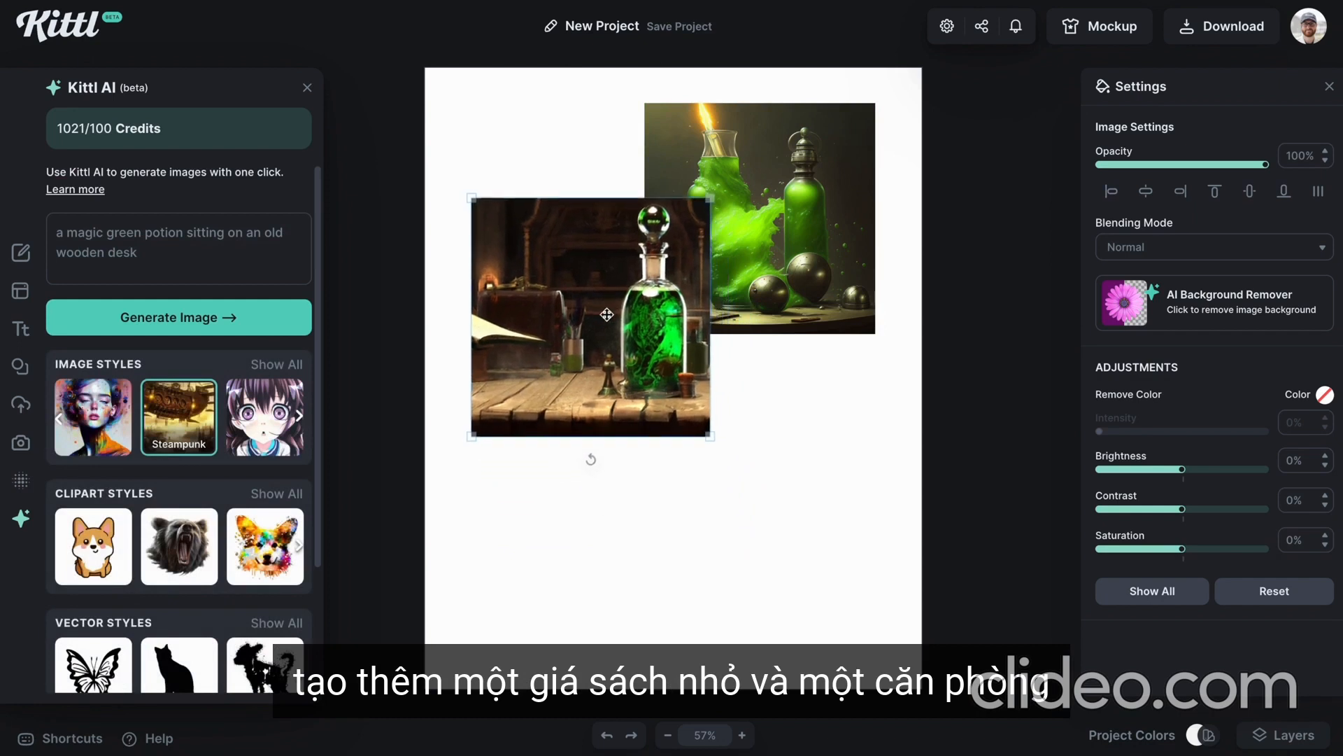
Generate the same potion prompt in the Anime style, enlarge the image and place it at the artboard's lower right
{"action": "left_click", "coordinate": [276, 366]}
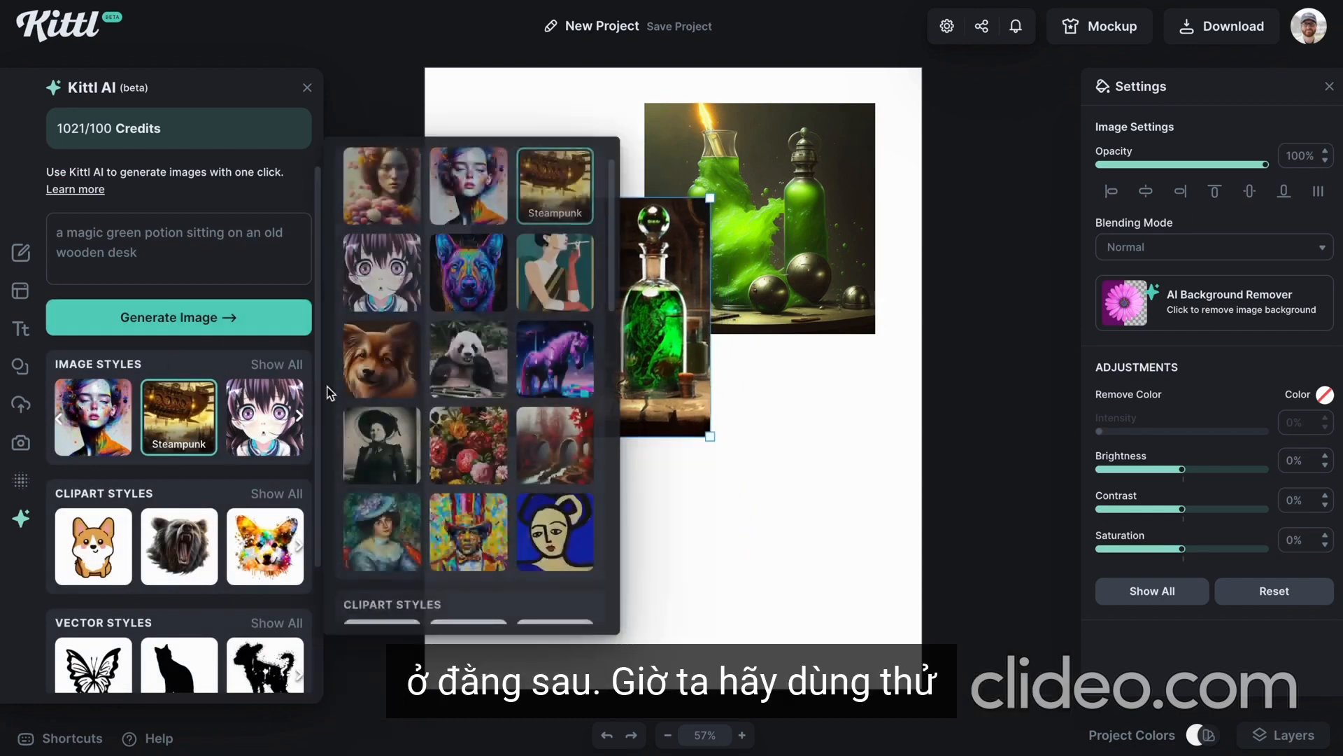
{"action": "scroll", "coordinate": [501, 458], "scroll_direction": "down", "scroll_amount": 1}
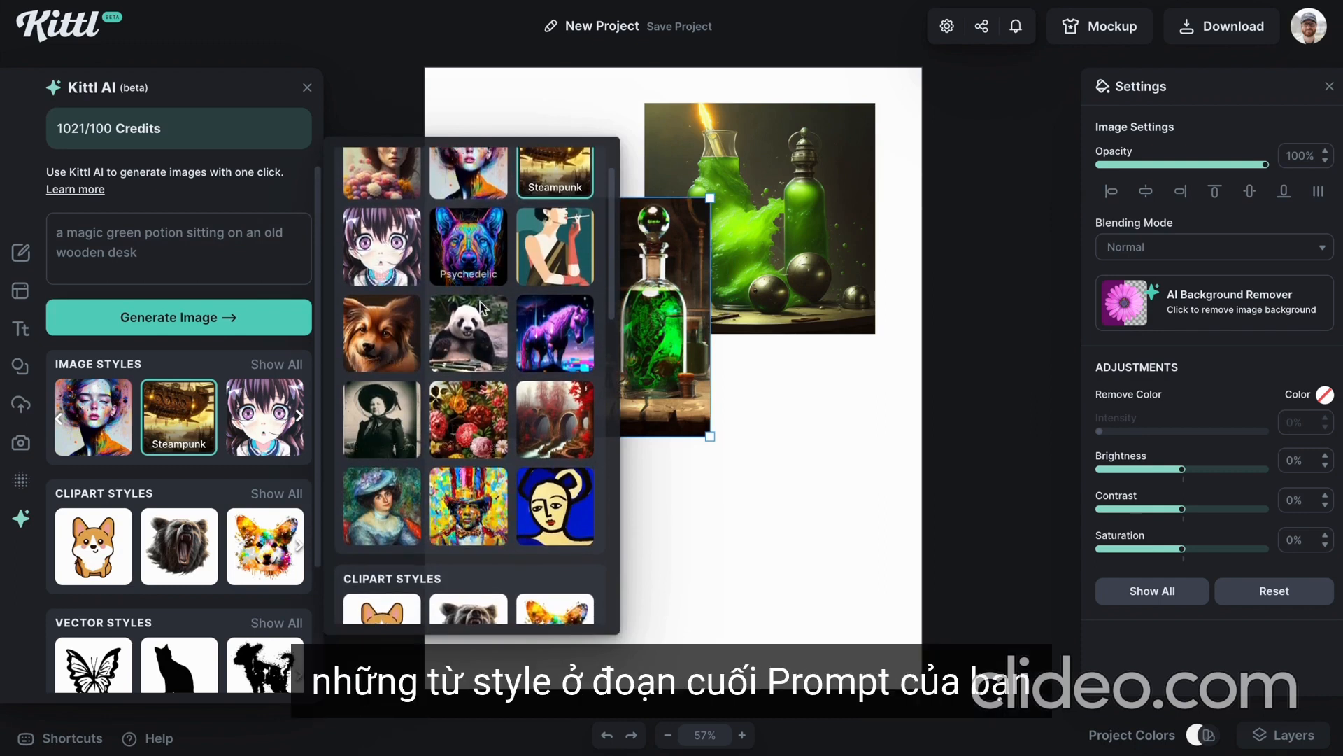
{"action": "scroll", "coordinate": [486, 340], "scroll_direction": "up", "scroll_amount": 2}
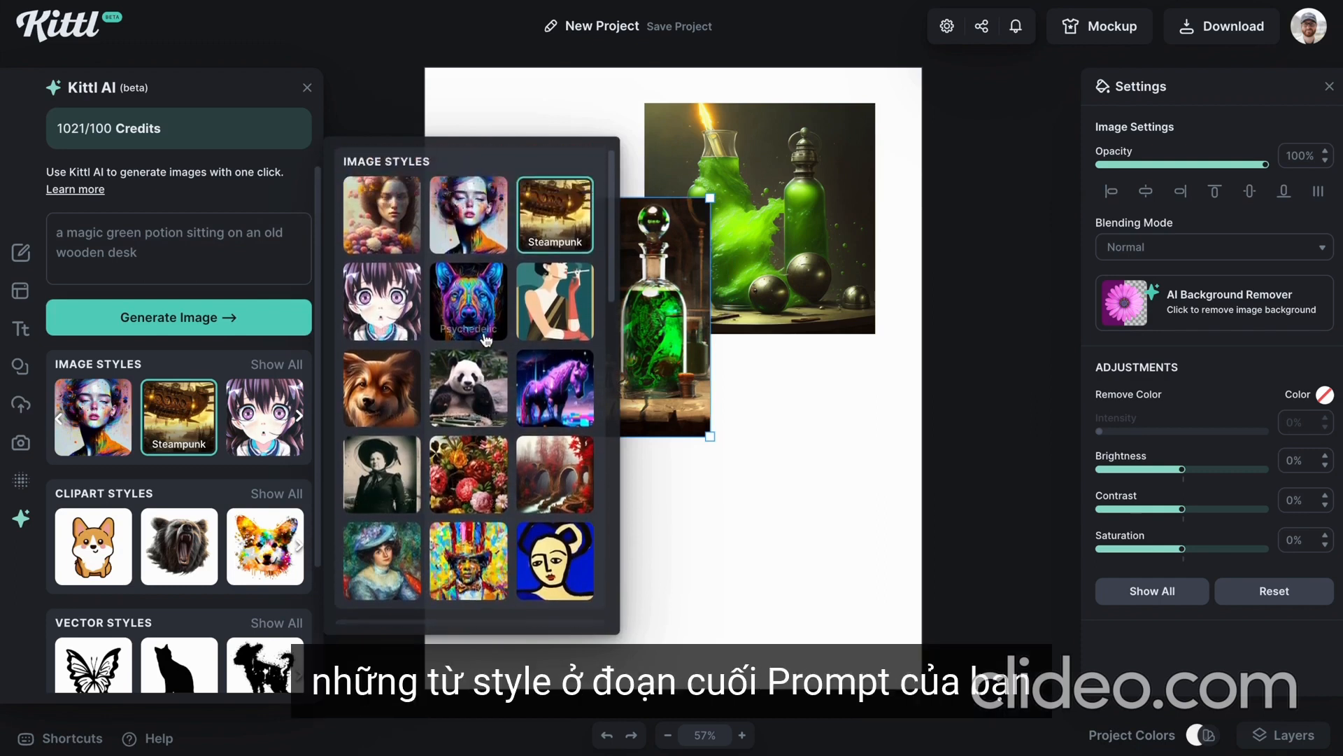
{"action": "left_click", "coordinate": [369, 305]}
{"action": "scroll", "coordinate": [201, 231], "scroll_direction": "down", "scroll_amount": 3}
{"action": "scroll", "coordinate": [201, 212], "scroll_direction": "up", "scroll_amount": 1}
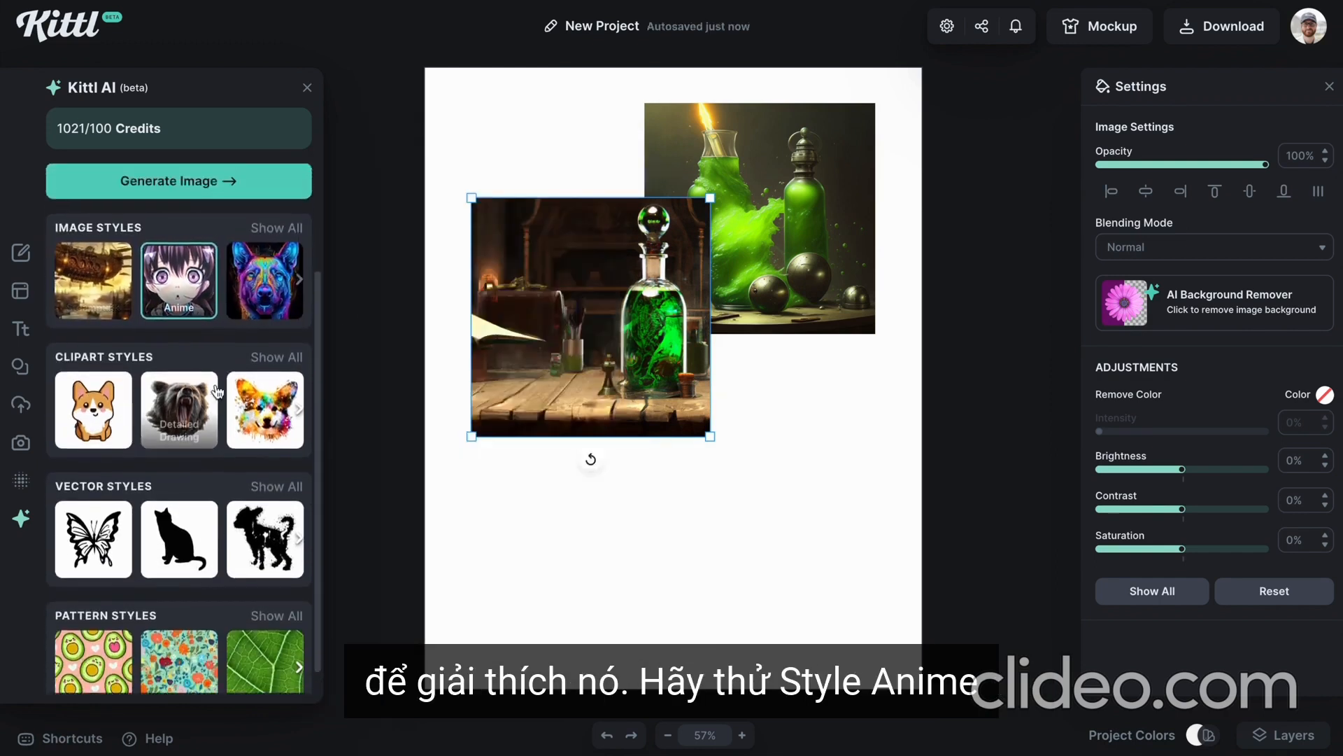
{"action": "left_click", "coordinate": [199, 210]}
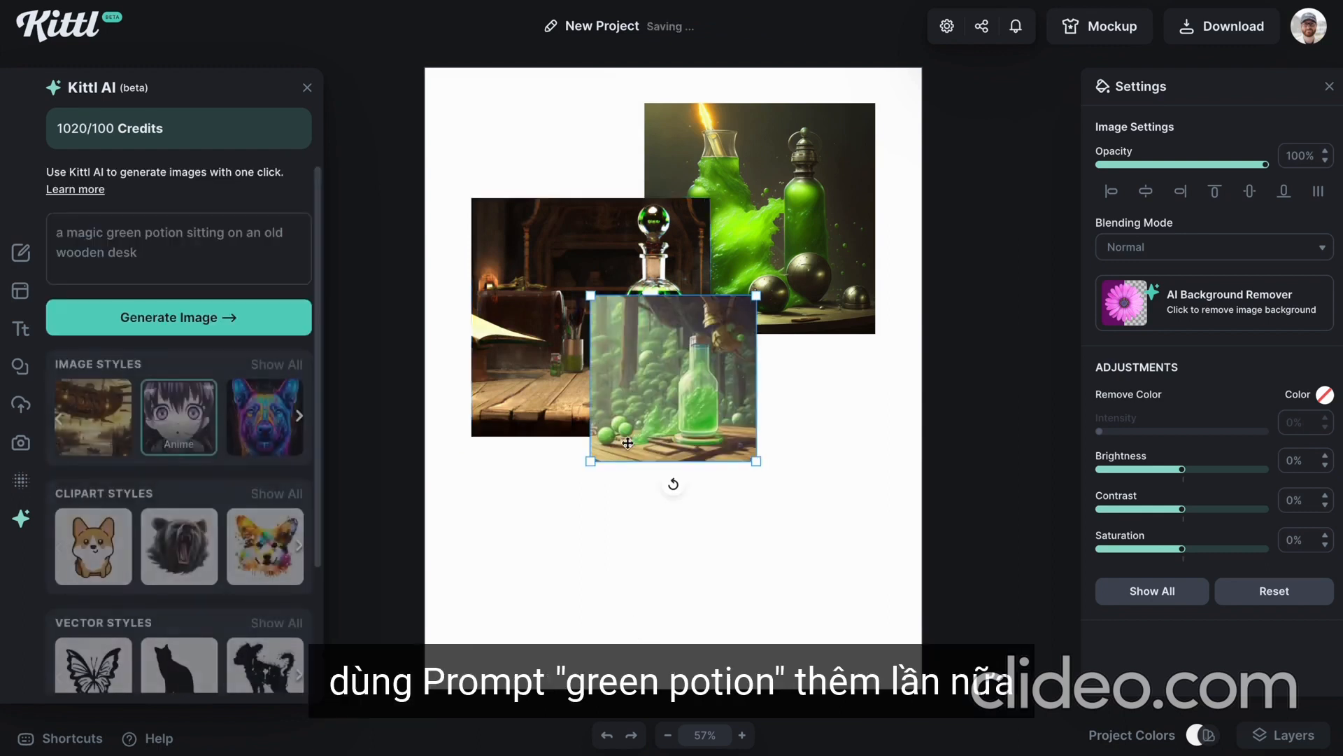
{"action": "left_click_drag", "start_coordinate": [590, 460], "coordinate": [500, 551]}
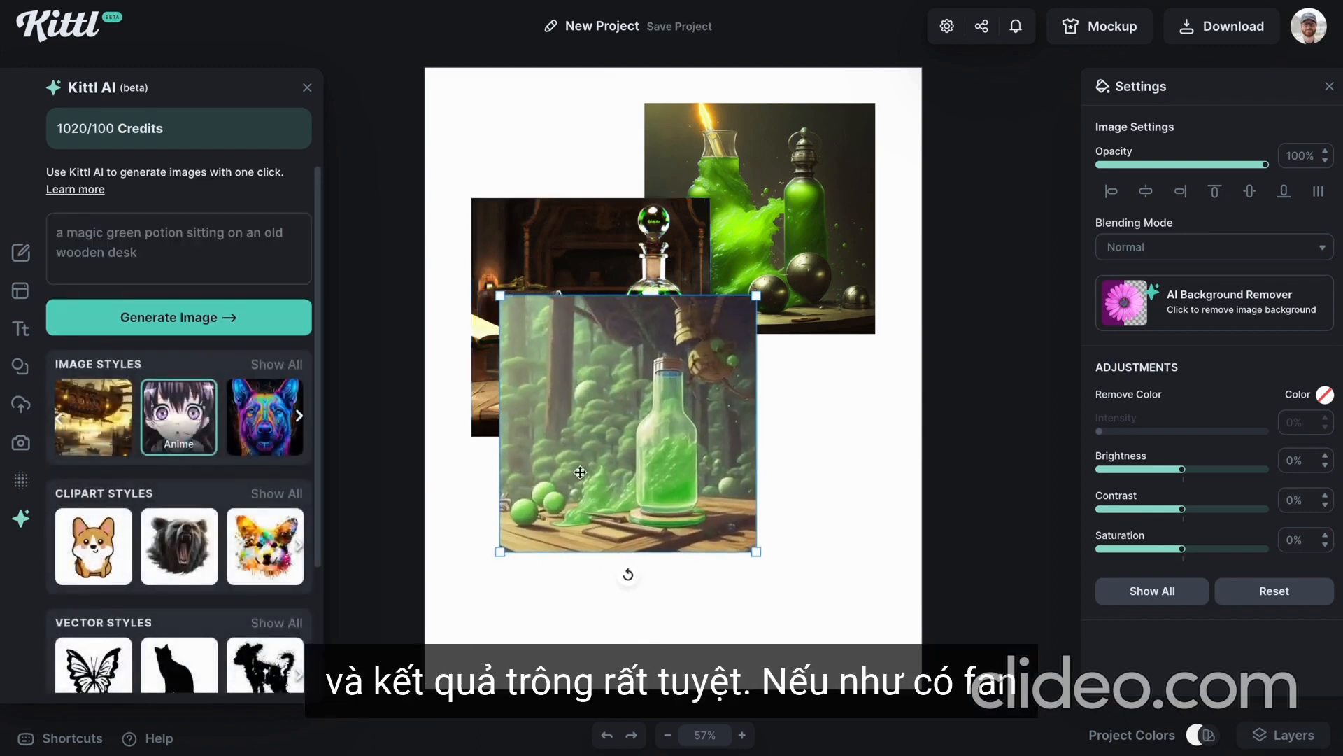
{"action": "left_click_drag", "start_coordinate": [585, 475], "coordinate": [748, 511]}
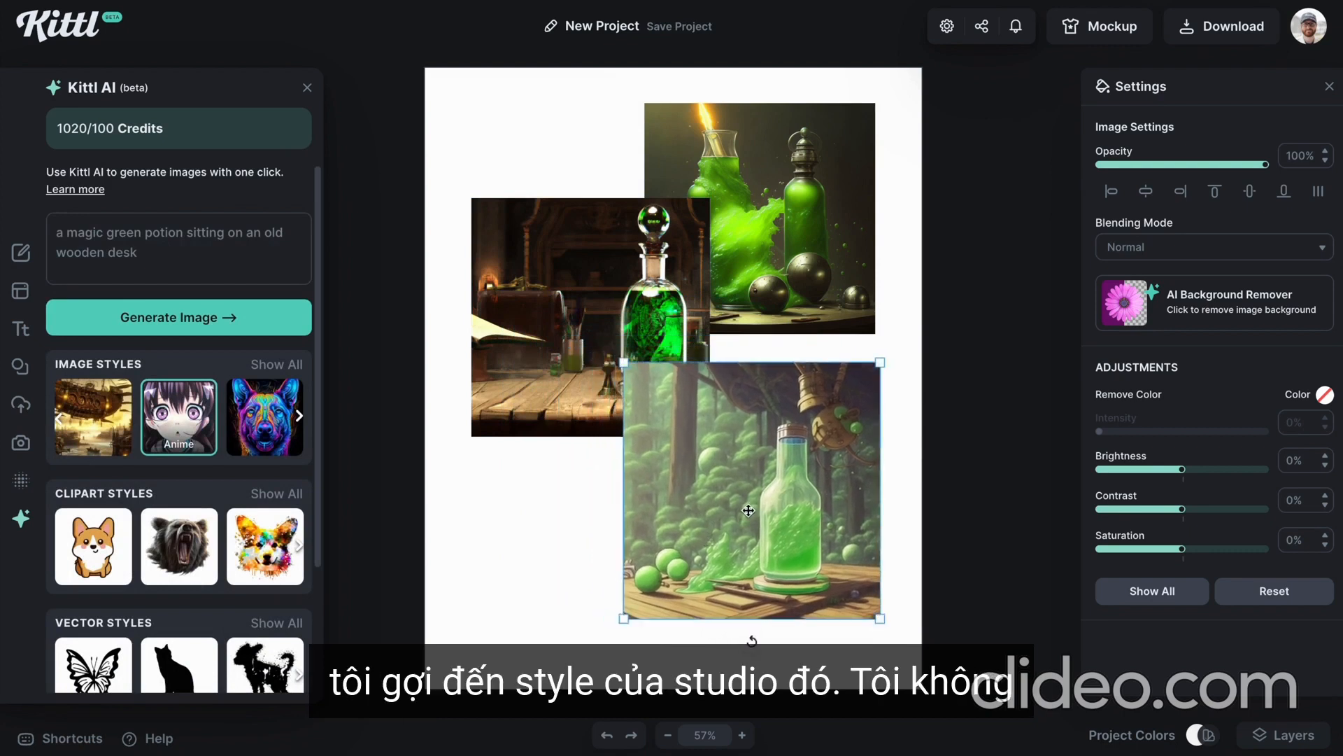
Shift the Steampunk potion image slightly up and to the left and flip it horizontally
{"action": "left_click_drag", "start_coordinate": [634, 320], "coordinate": [625, 300]}
{"action": "right_click", "coordinate": [595, 293]}
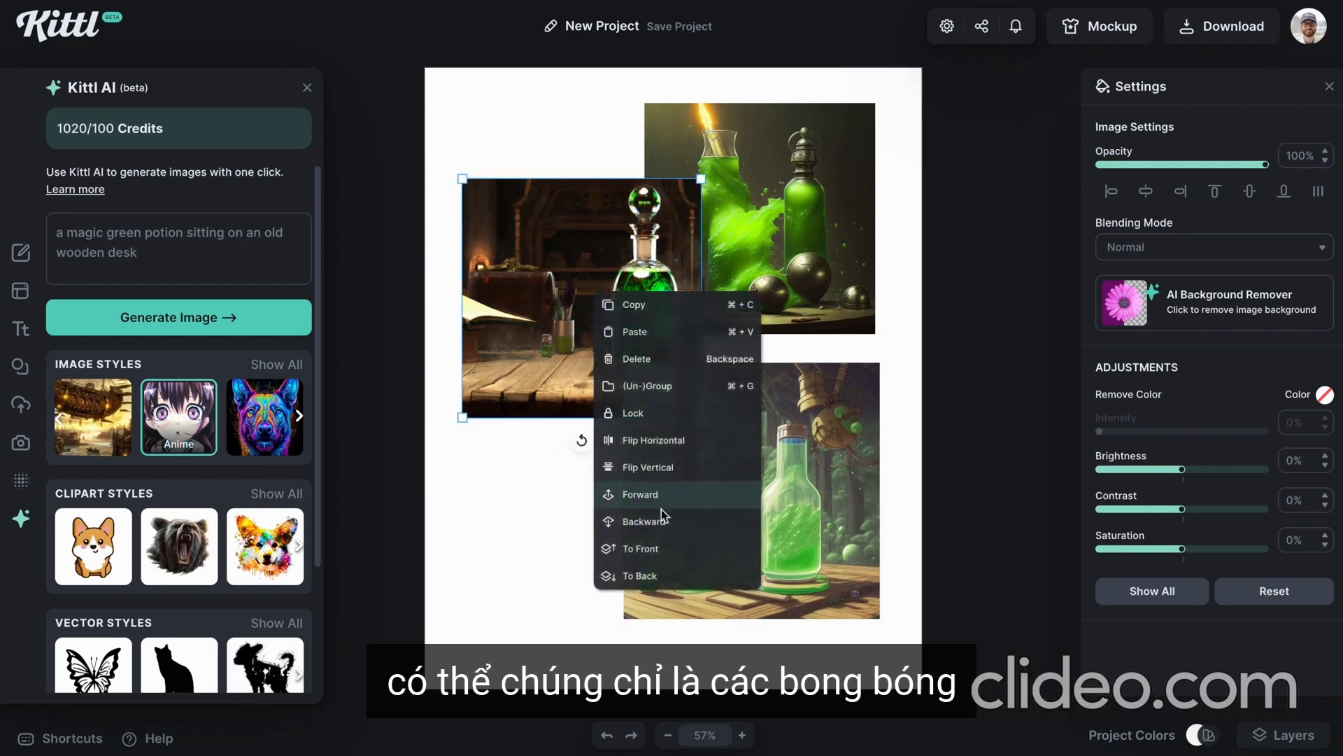
{"action": "left_click", "coordinate": [661, 439]}
Bring the Steampunk potion image to the front and move it down so it overlaps the Anime image
{"action": "right_click", "coordinate": [569, 322]}
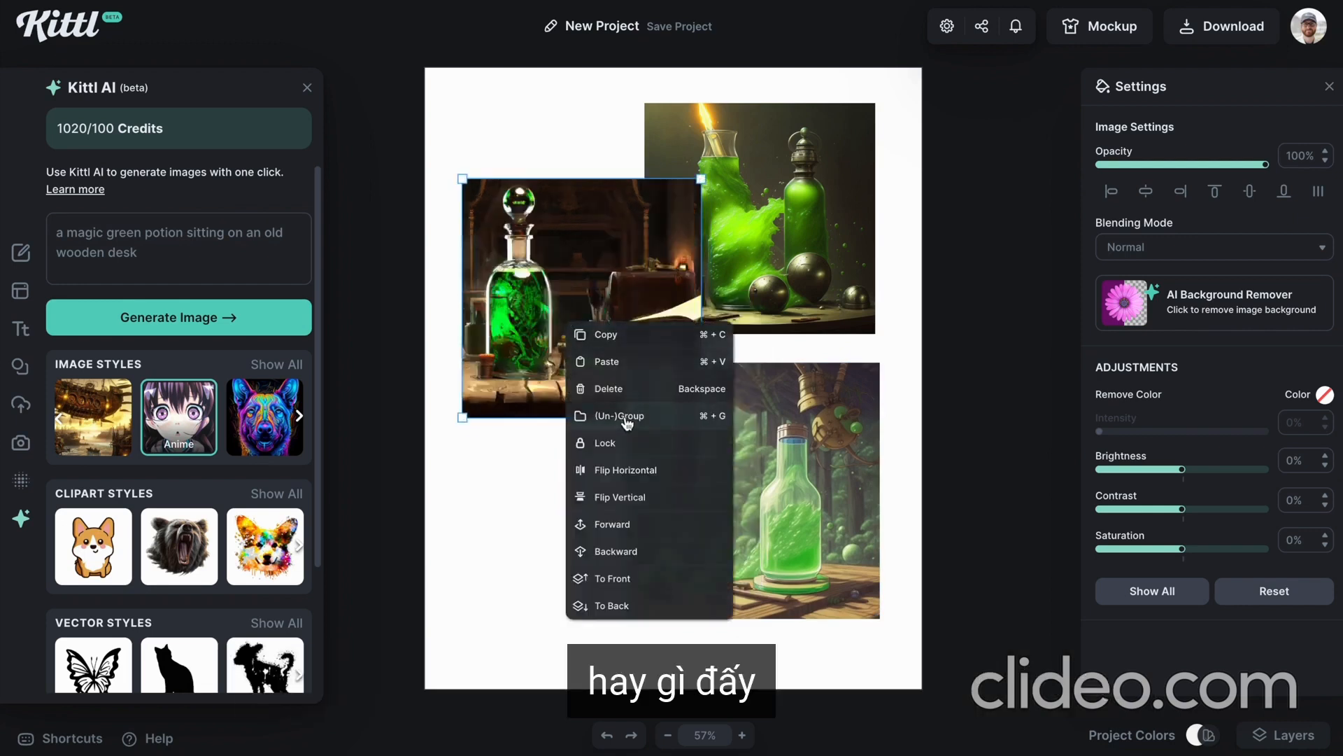
{"action": "left_click", "coordinate": [634, 574]}
{"action": "left_click_drag", "start_coordinate": [585, 390], "coordinate": [591, 446]}
Show all image adjustments and experiment with the saturation and hue of the Steampunk potion image
{"action": "left_click", "coordinate": [1158, 595]}
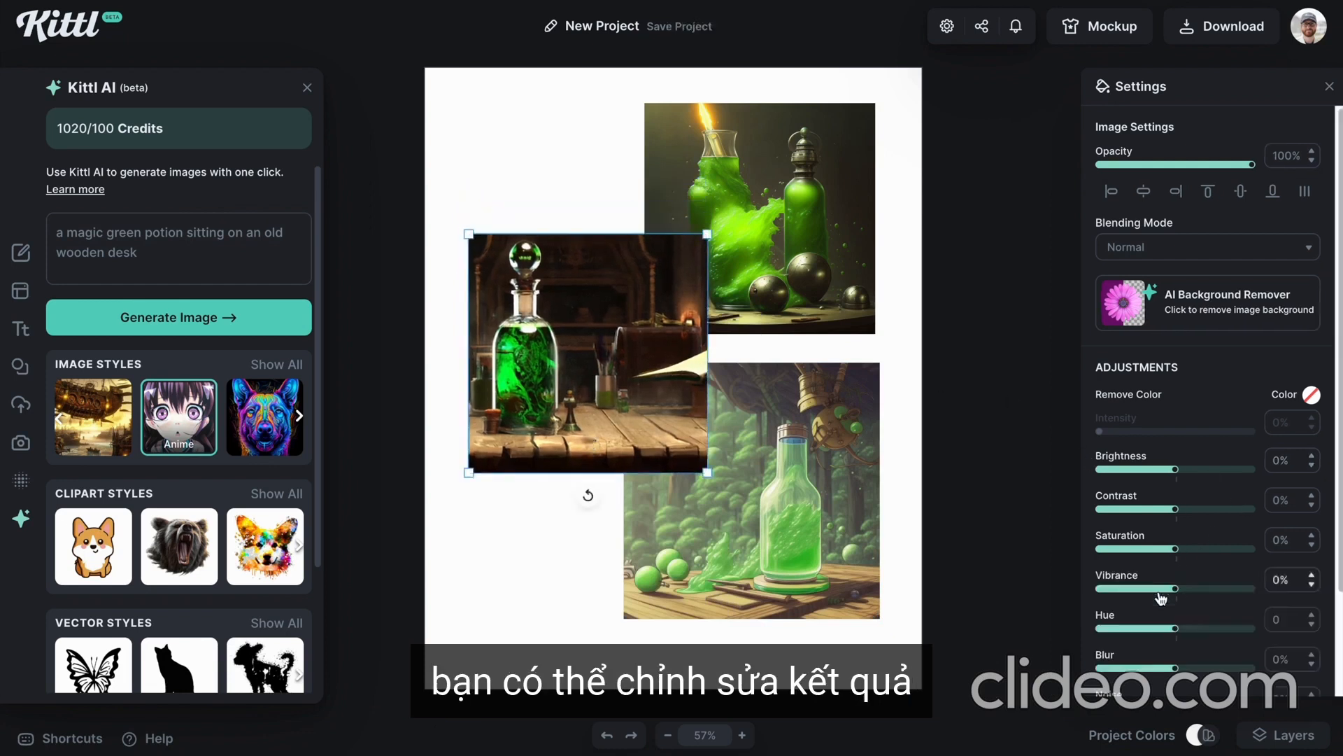
{"action": "left_click_drag", "start_coordinate": [1176, 549], "coordinate": [1174, 549]}
{"action": "left_click_drag", "start_coordinate": [1175, 627], "coordinate": [1142, 602]}
{"action": "mouse_move", "coordinate": [1181, 552]}
{"action": "left_mouse_down"}
{"action": "mouse_move", "coordinate": [1229, 555]}
{"action": "mouse_move", "coordinate": [1194, 558]}
{"action": "left_mouse_up"}
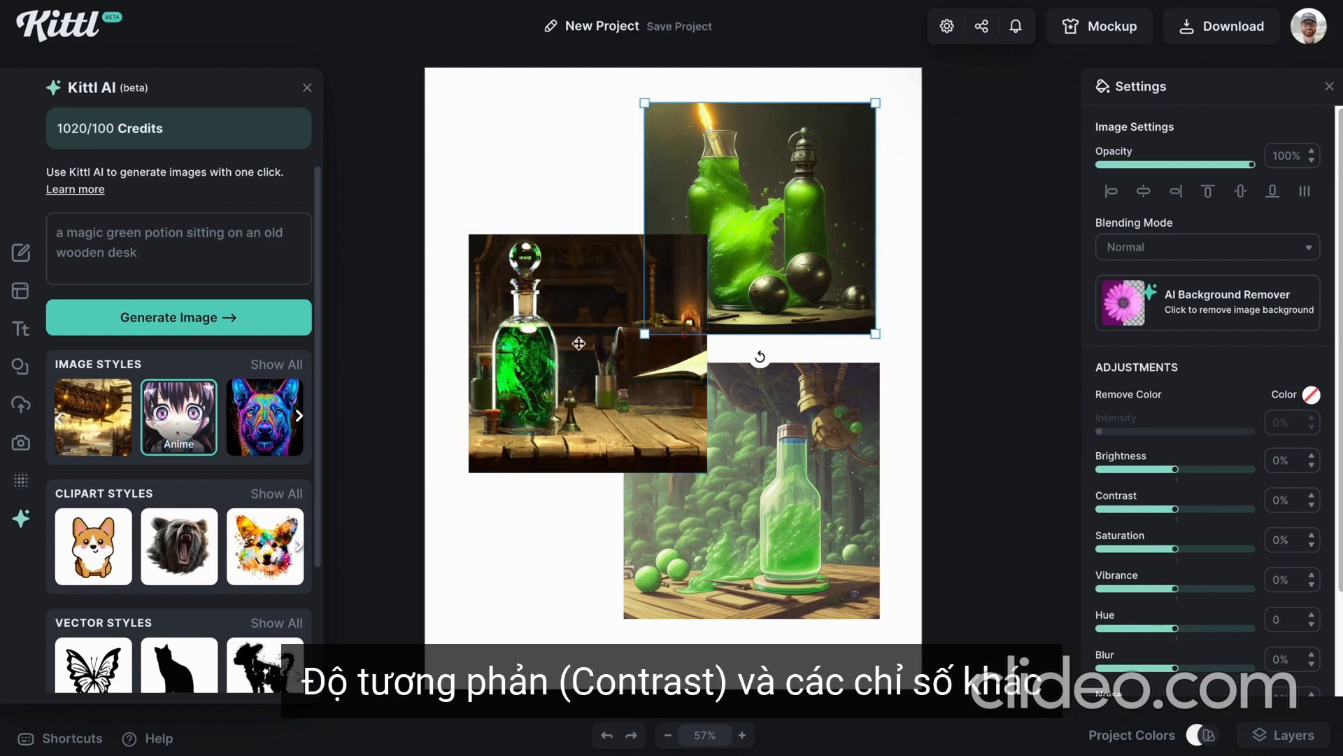
Move the Steampunk and Anime potion images up and to the left on the artboard
{"action": "left_click_drag", "start_coordinate": [590, 411], "coordinate": [559, 345]}
{"action": "left_click_drag", "start_coordinate": [752, 571], "coordinate": [723, 489]}
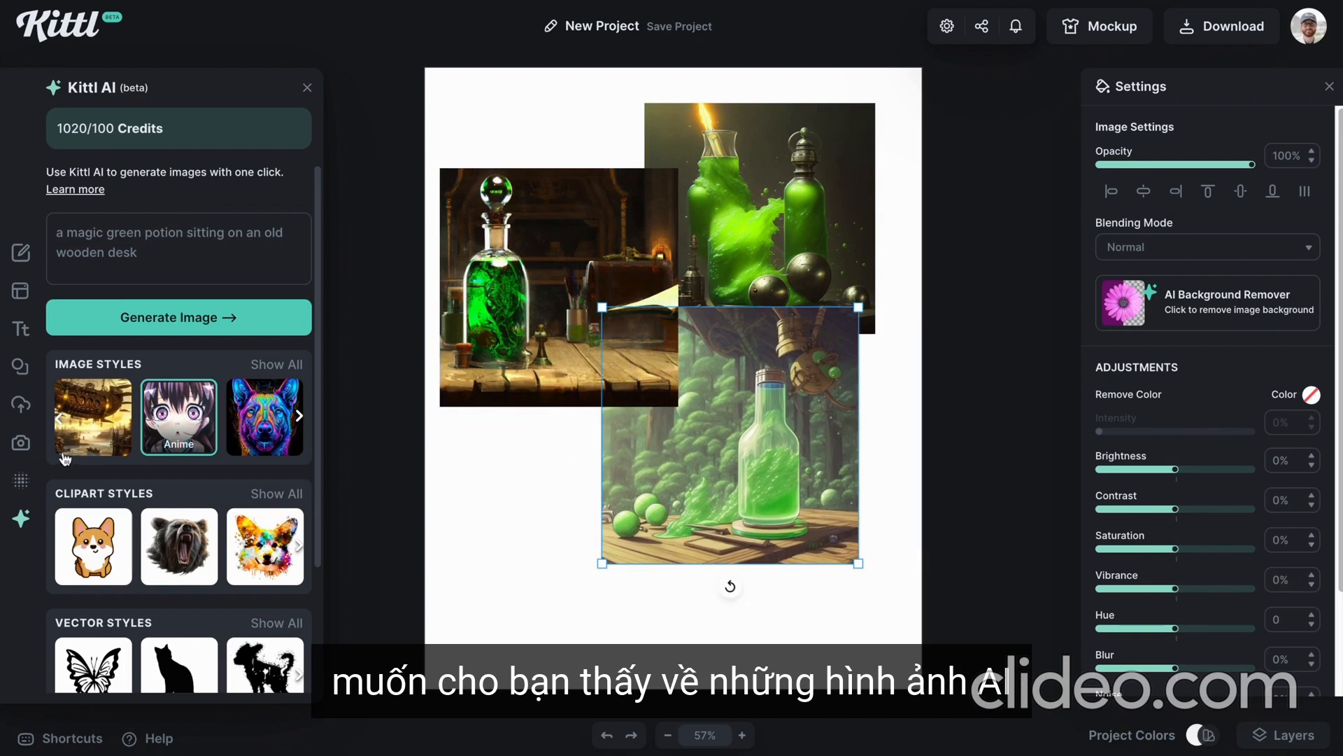
Check the generated images saved in Uploads, return to Kittl AI and delete all three potion images from the artboard
{"action": "left_click", "coordinate": [19, 409]}
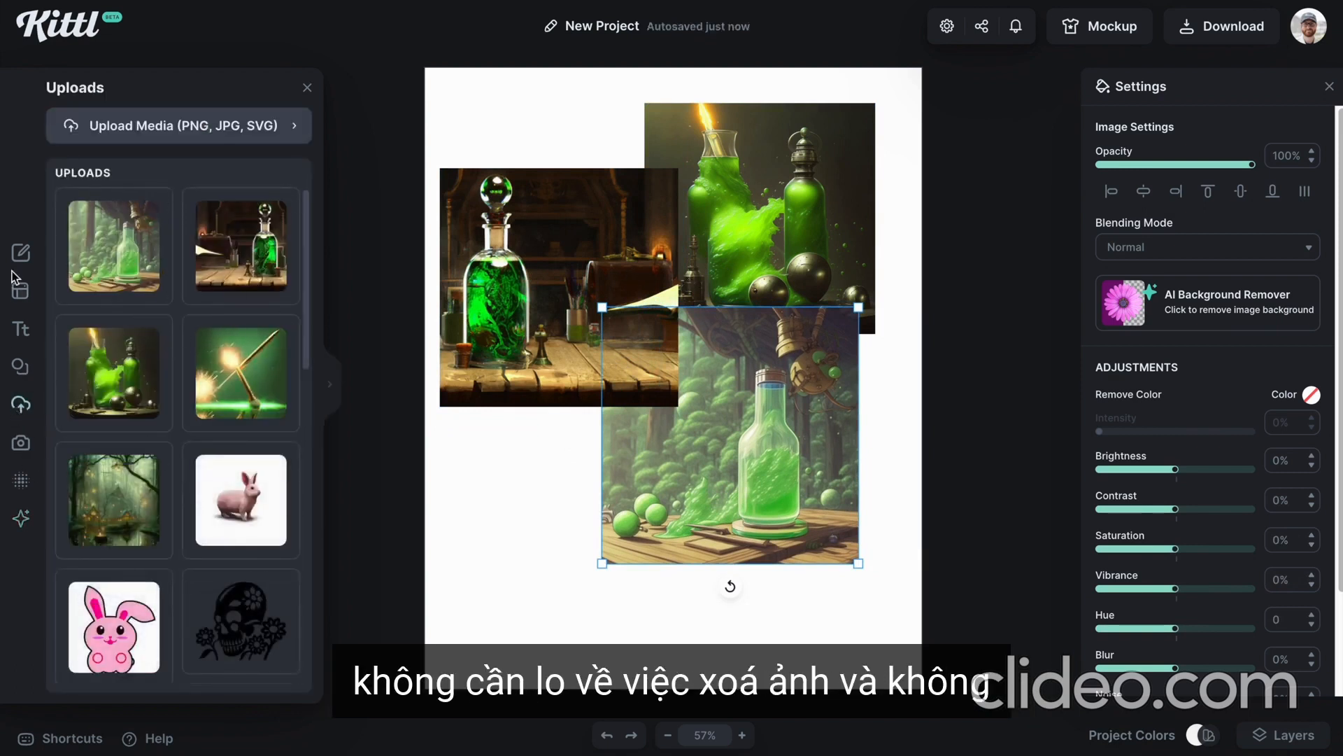
{"action": "left_click", "coordinate": [18, 517]}
{"action": "left_click_drag", "start_coordinate": [502, 121], "coordinate": [714, 445]}
{"action": "key", "text": "Delete"}
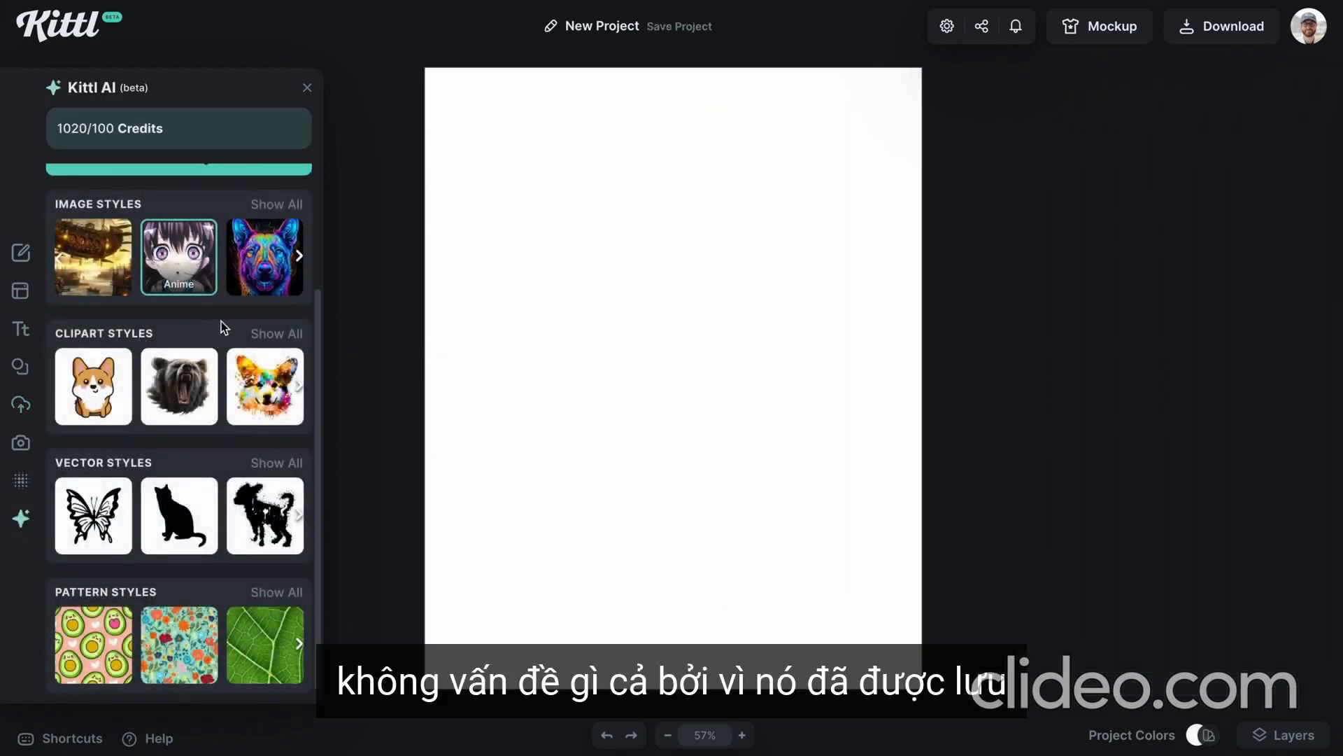
Replace the Kittl AI prompt with "a falcon flying"
{"action": "left_click_drag", "start_coordinate": [156, 252], "coordinate": [50, 236]}
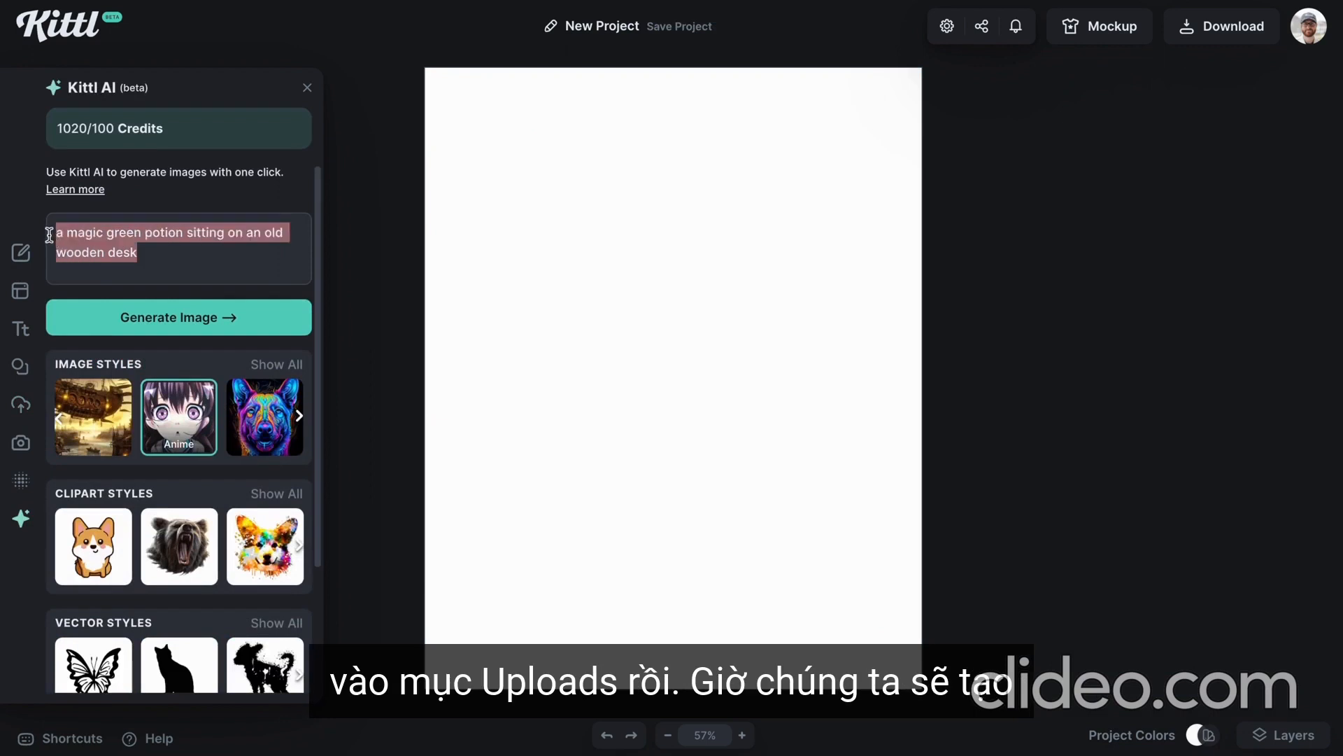
{"action": "type", "text": "a f"}
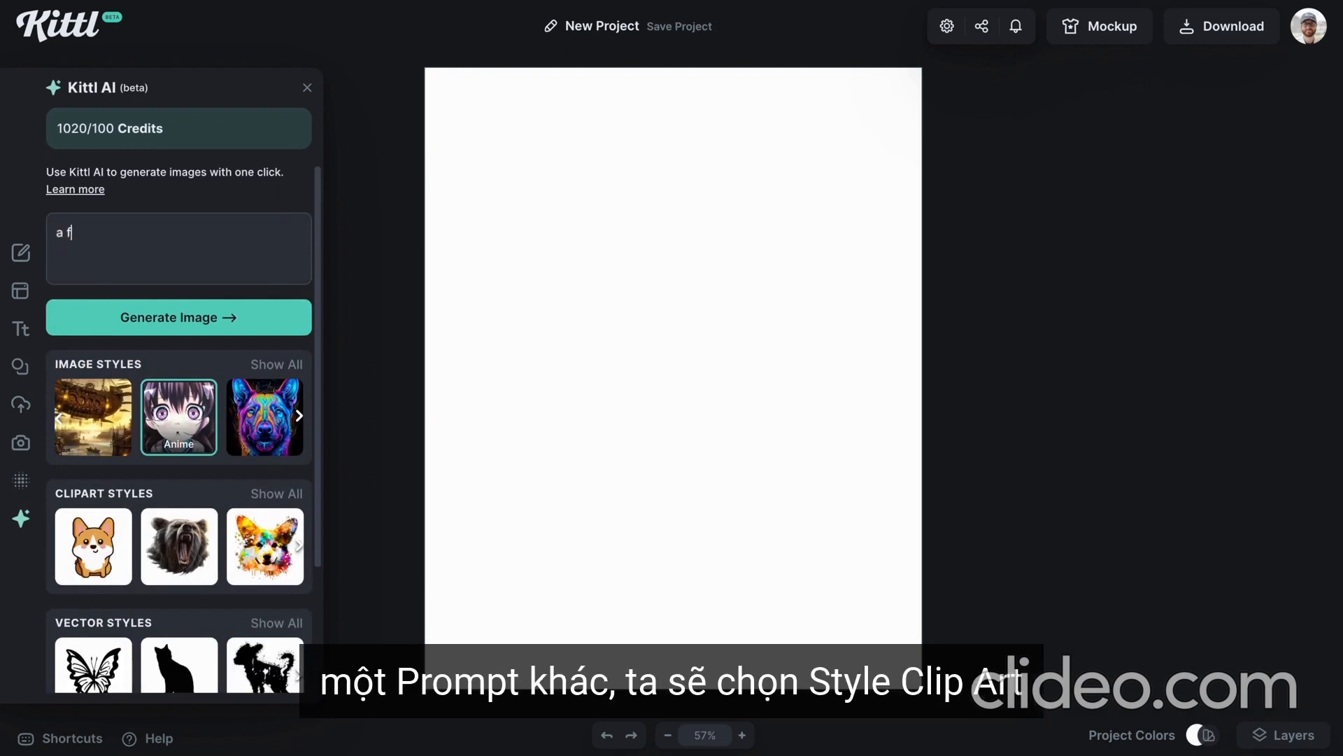
{"action": "type", "text": "alcon fl"}
{"action": "type", "text": "yinh"}
{"action": "key", "text": "BackSpace"}
{"action": "type", "text": "g"}
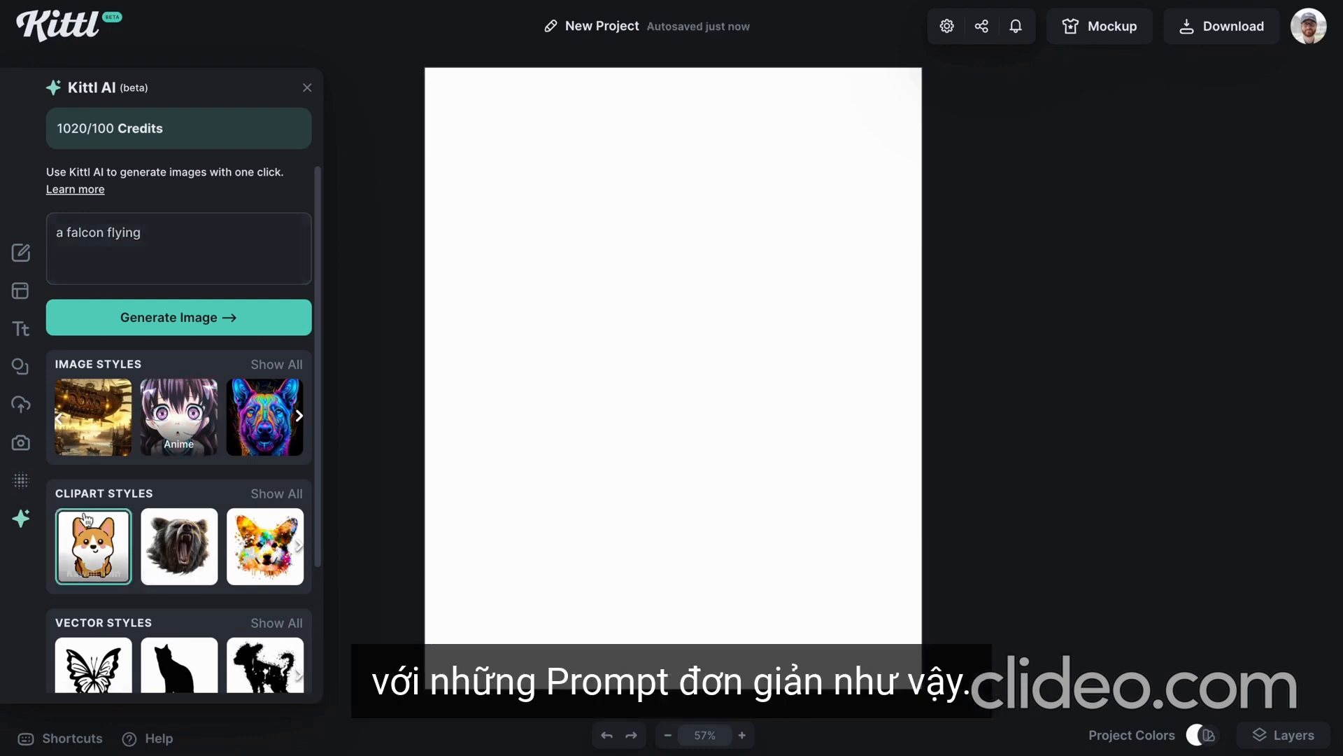
Generate the falcon image in the Kawaii Icon clipart style, then enlarge it slightly and place it in the artboard's upper right area
{"action": "left_click", "coordinate": [87, 520]}
{"action": "left_click", "coordinate": [276, 337]}
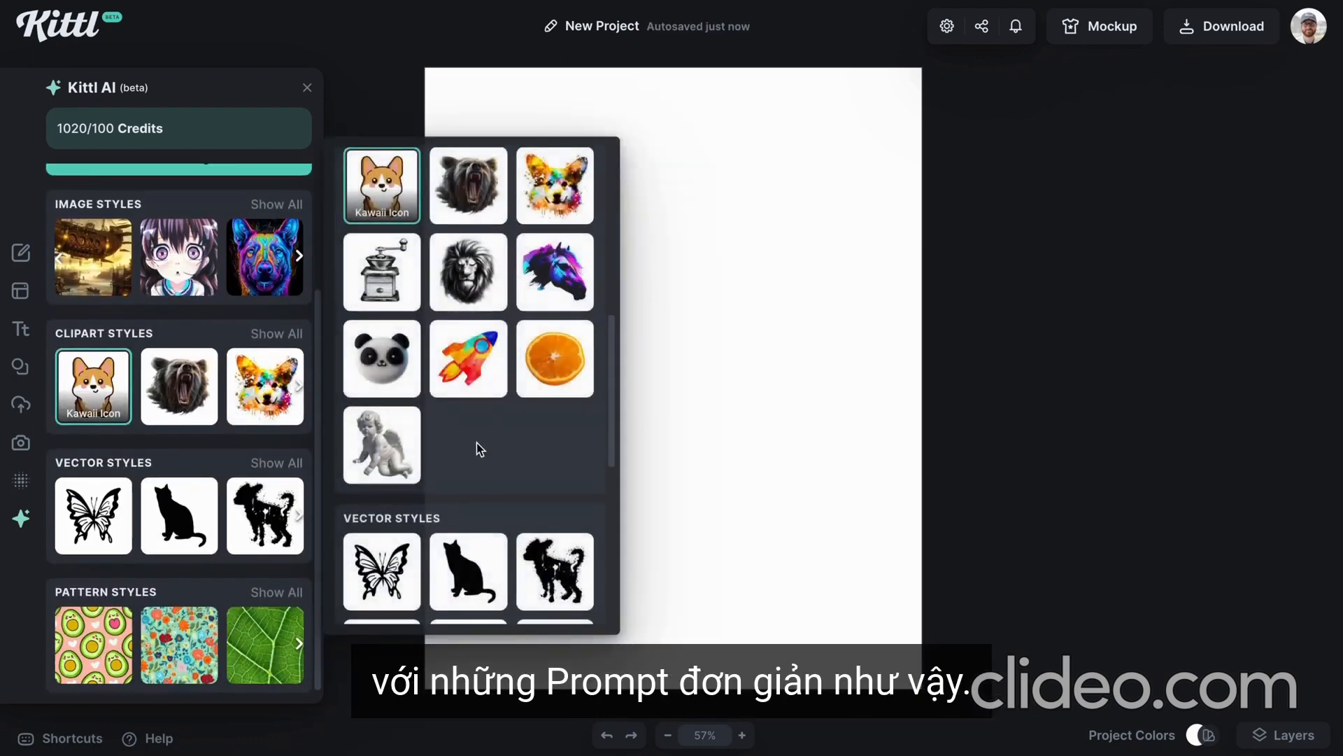
{"action": "scroll", "coordinate": [175, 184], "scroll_direction": "up", "scroll_amount": 1}
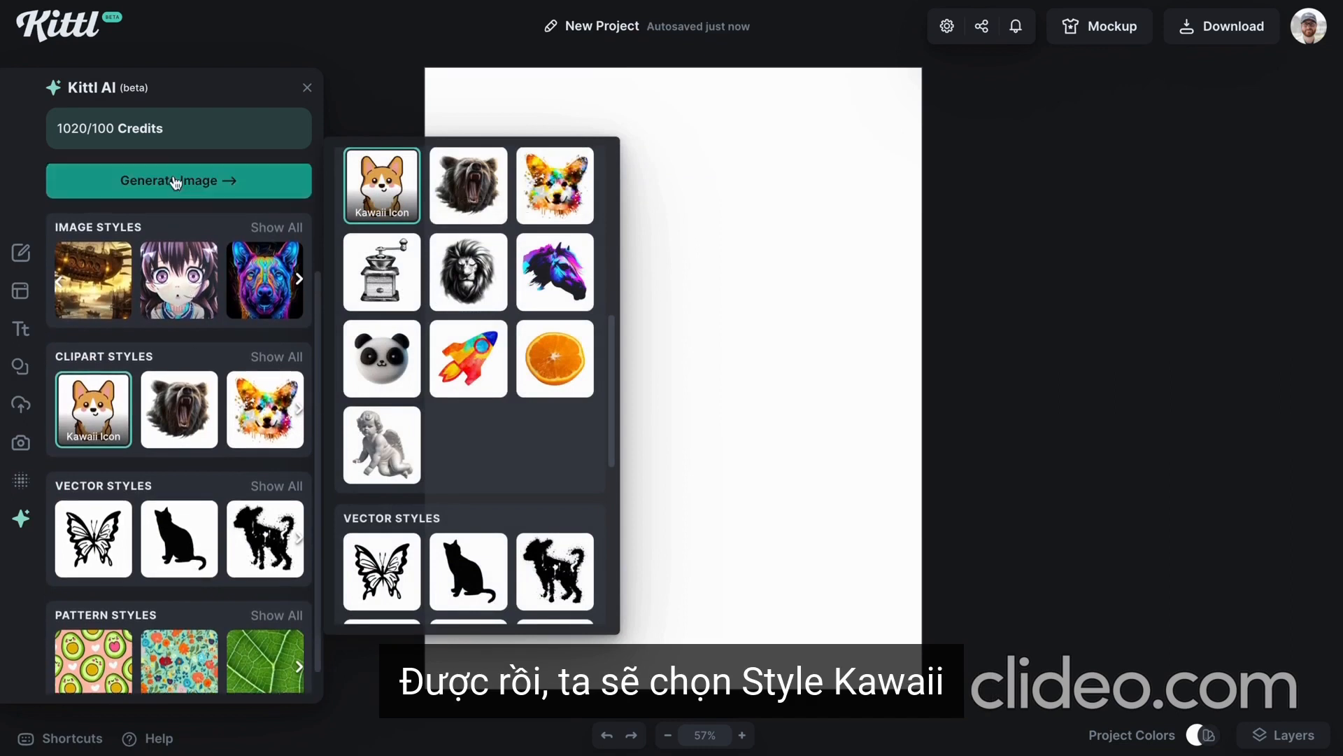
{"action": "left_click", "coordinate": [175, 184]}
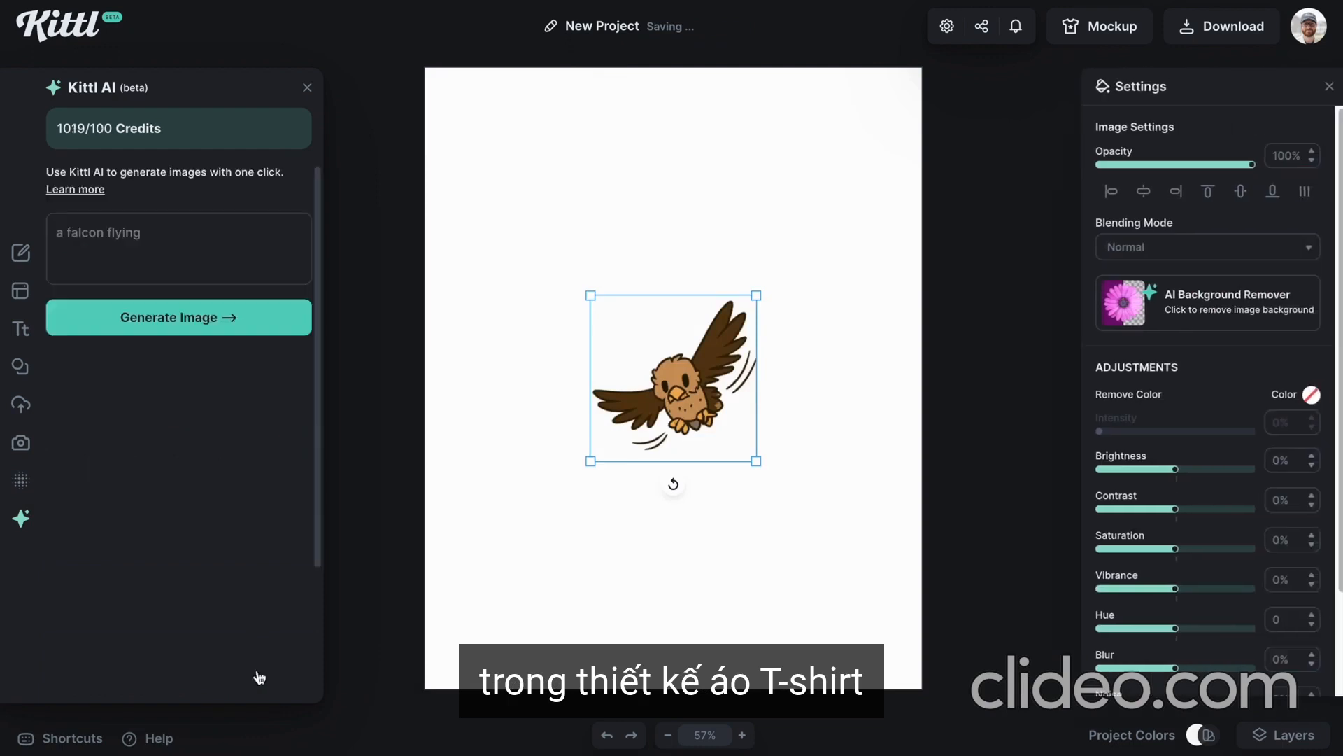
{"action": "left_click_drag", "start_coordinate": [756, 295], "coordinate": [771, 280]}
{"action": "left_click_drag", "start_coordinate": [667, 414], "coordinate": [755, 241]}
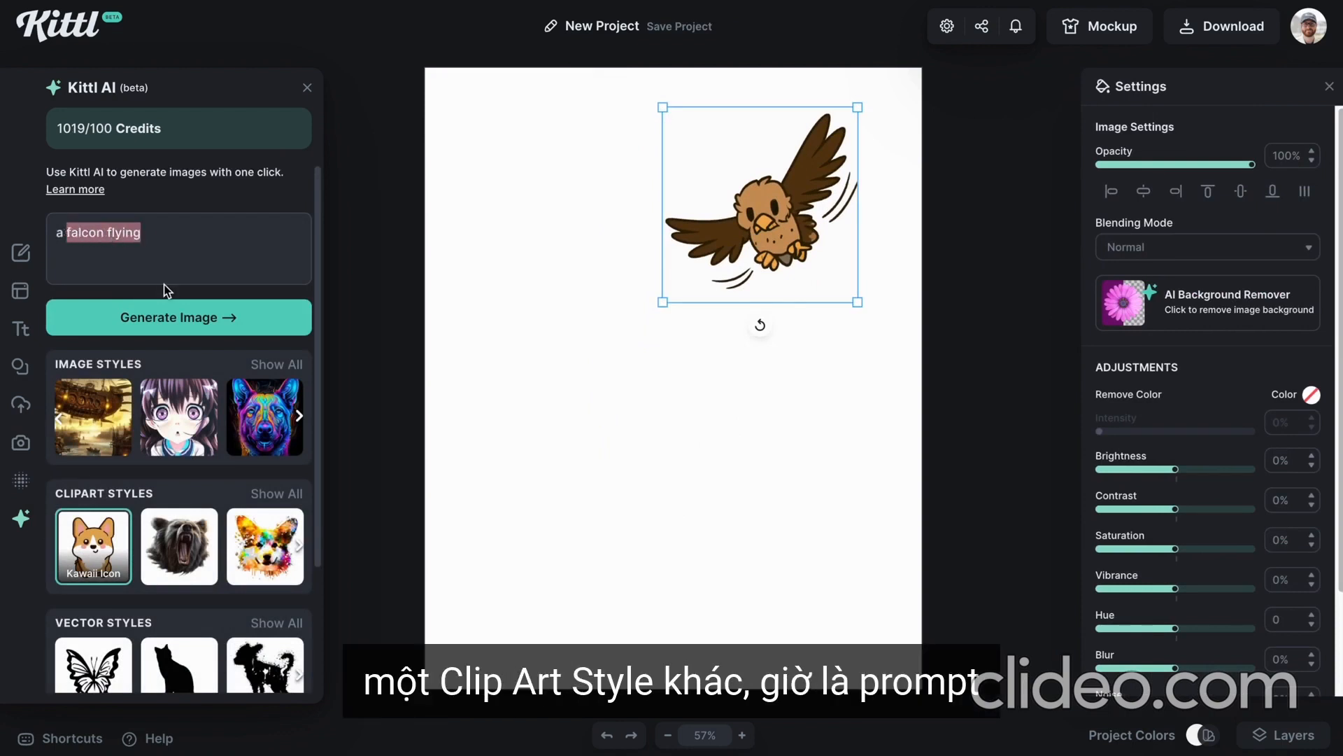
Change the prompt to "a bluejay bird" and generate it in the Detailed Drawing clipart style
{"action": "type", "text": "bluejay bird"}
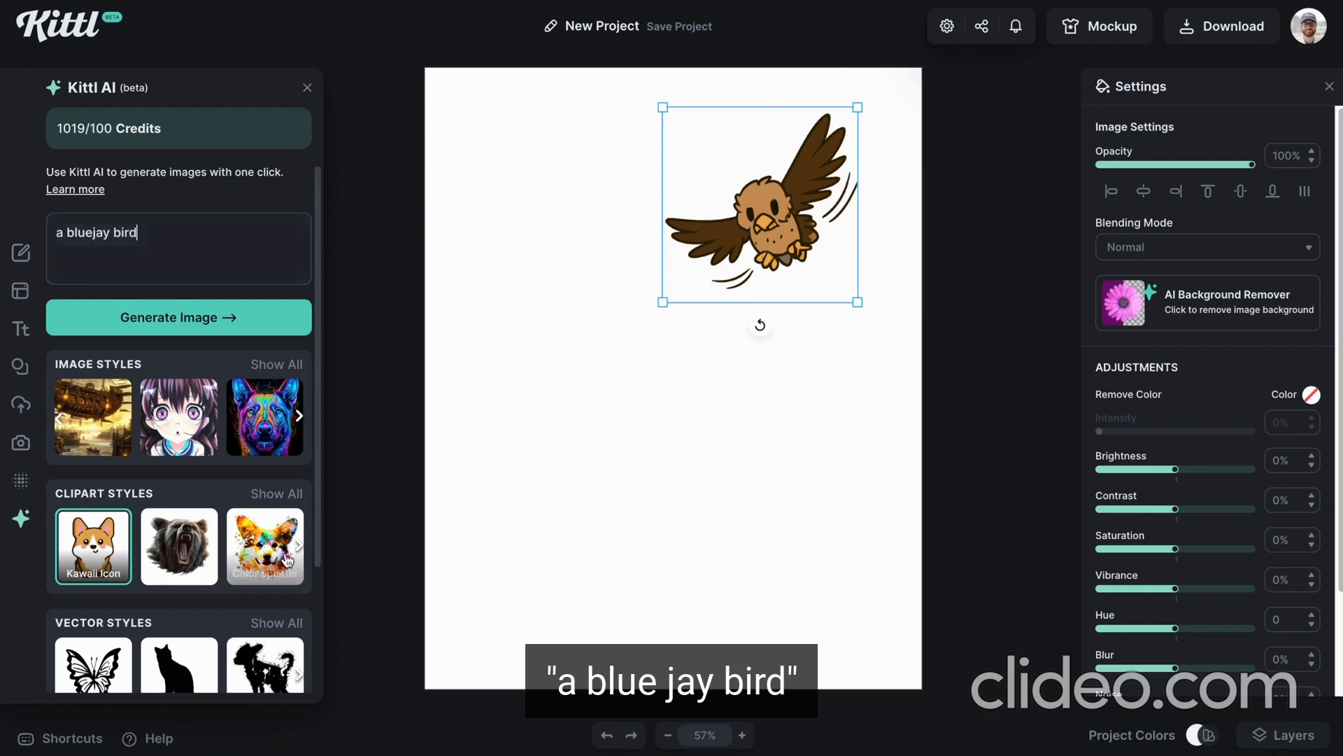
{"action": "left_click", "coordinate": [276, 494]}
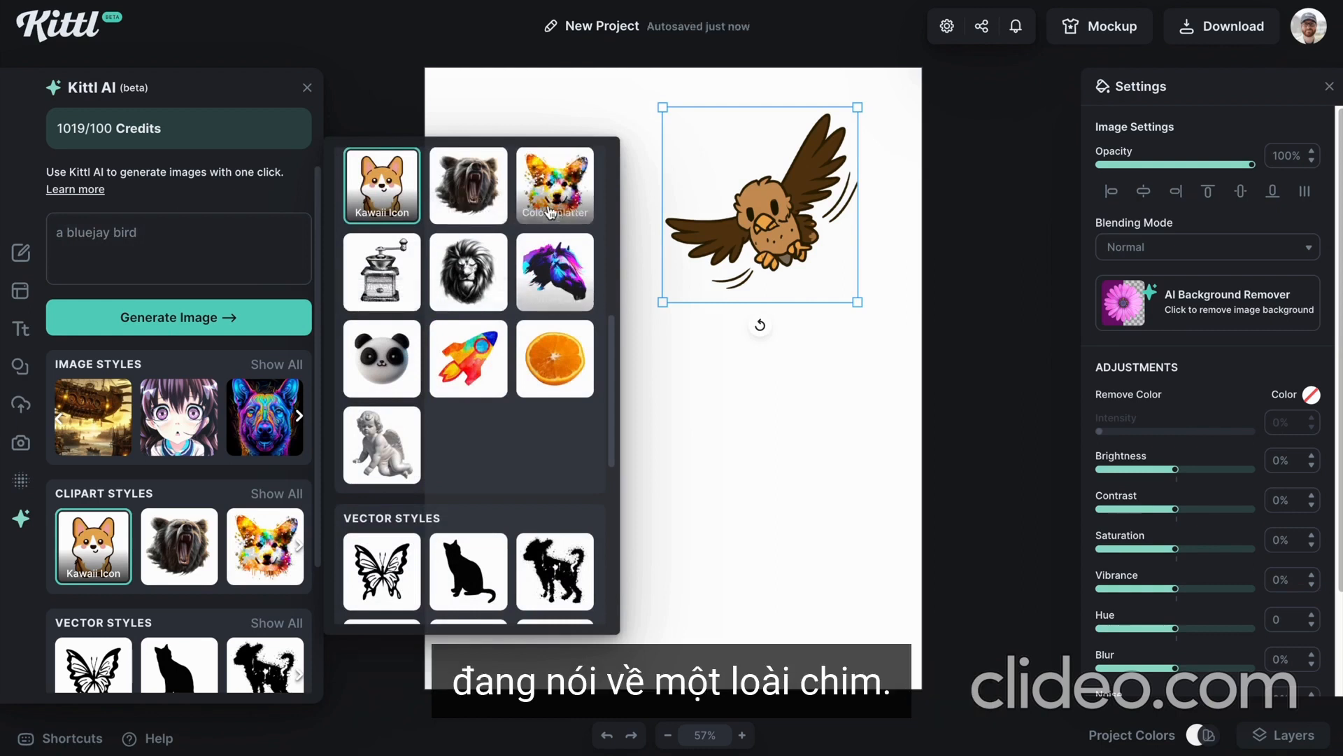
{"action": "left_click", "coordinate": [468, 186]}
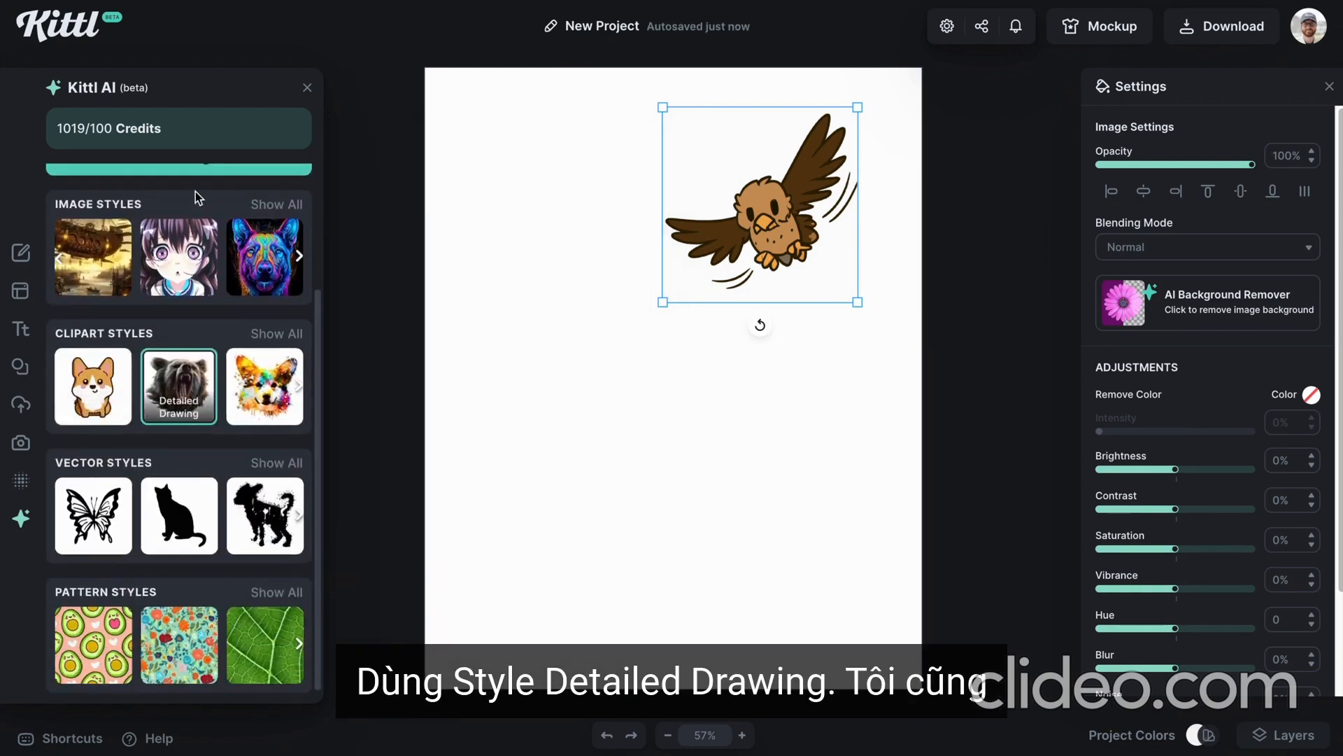
{"action": "scroll", "coordinate": [195, 191], "scroll_direction": "up", "scroll_amount": 1}
{"action": "left_click", "coordinate": [204, 180]}
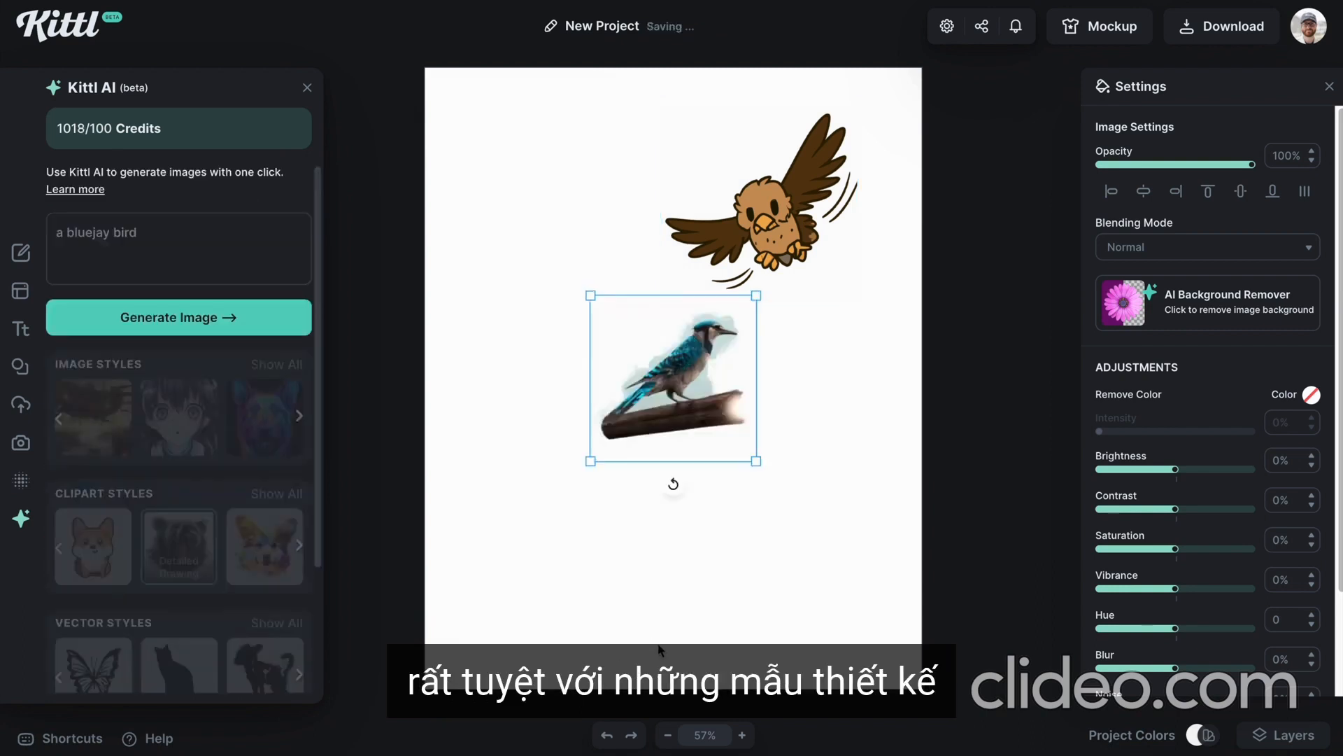
Place the bluejay image in the artboard's upper left area beside the falcon and enlarge it slightly
{"action": "left_click_drag", "start_coordinate": [709, 403], "coordinate": [595, 230]}
{"action": "left_click_drag", "start_coordinate": [646, 292], "coordinate": [674, 338]}
{"action": "left_click_drag", "start_coordinate": [624, 267], "coordinate": [599, 244]}
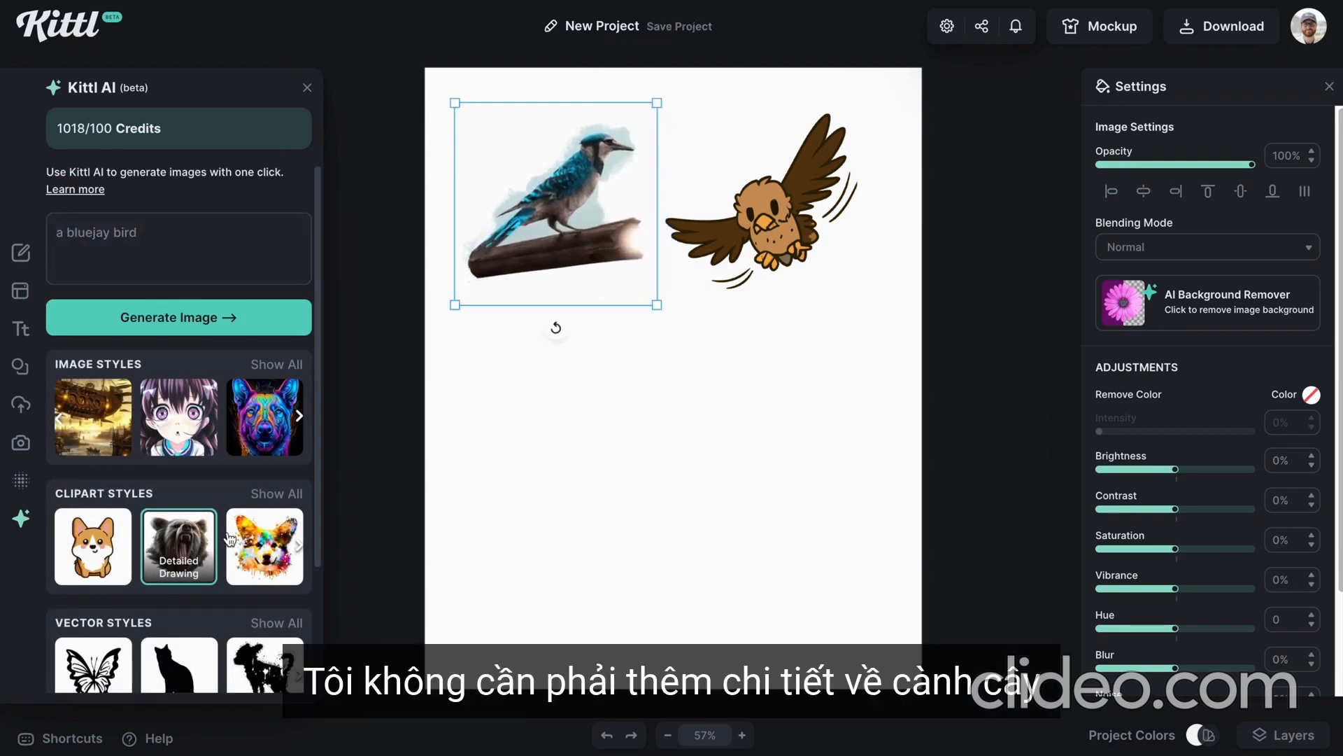
Replace the prompt with "a turtle on a log" and generate it in the Vector Art style
{"action": "left_click", "coordinate": [152, 231]}
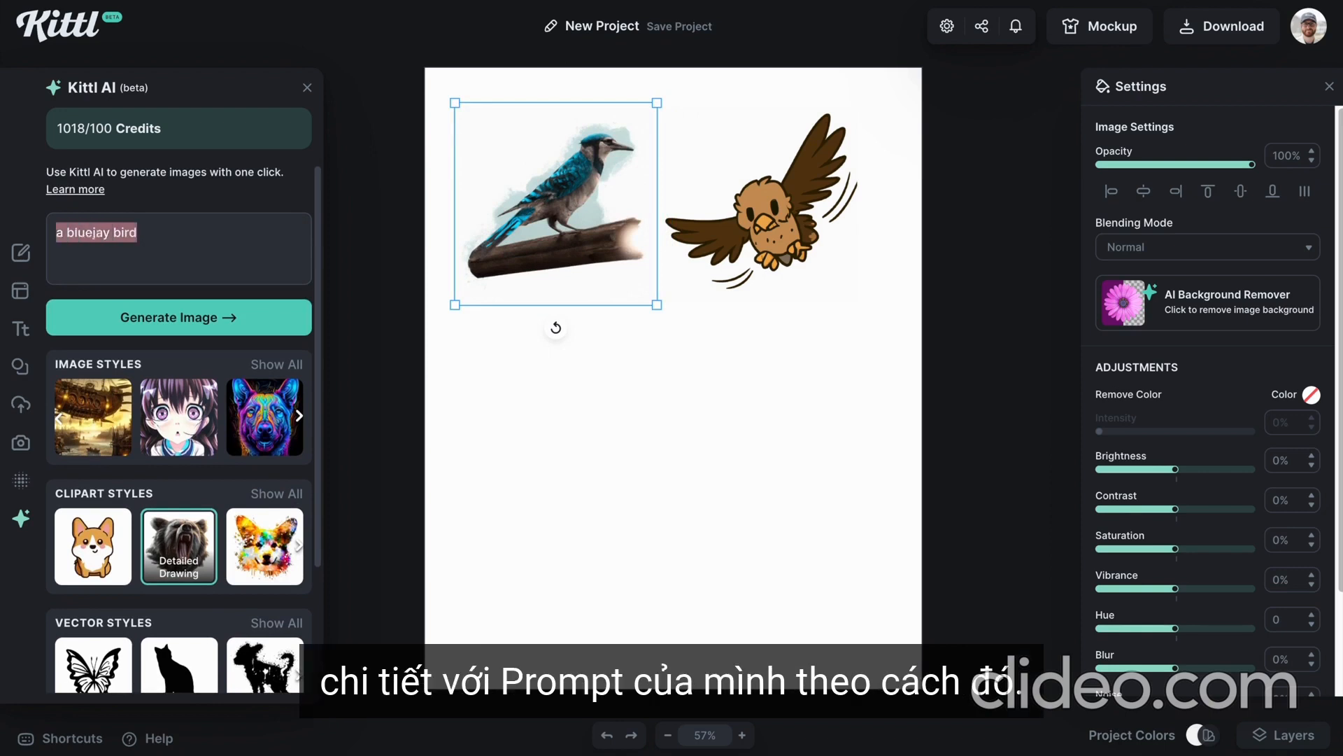
{"action": "type", "text": "a turtle on a log"}
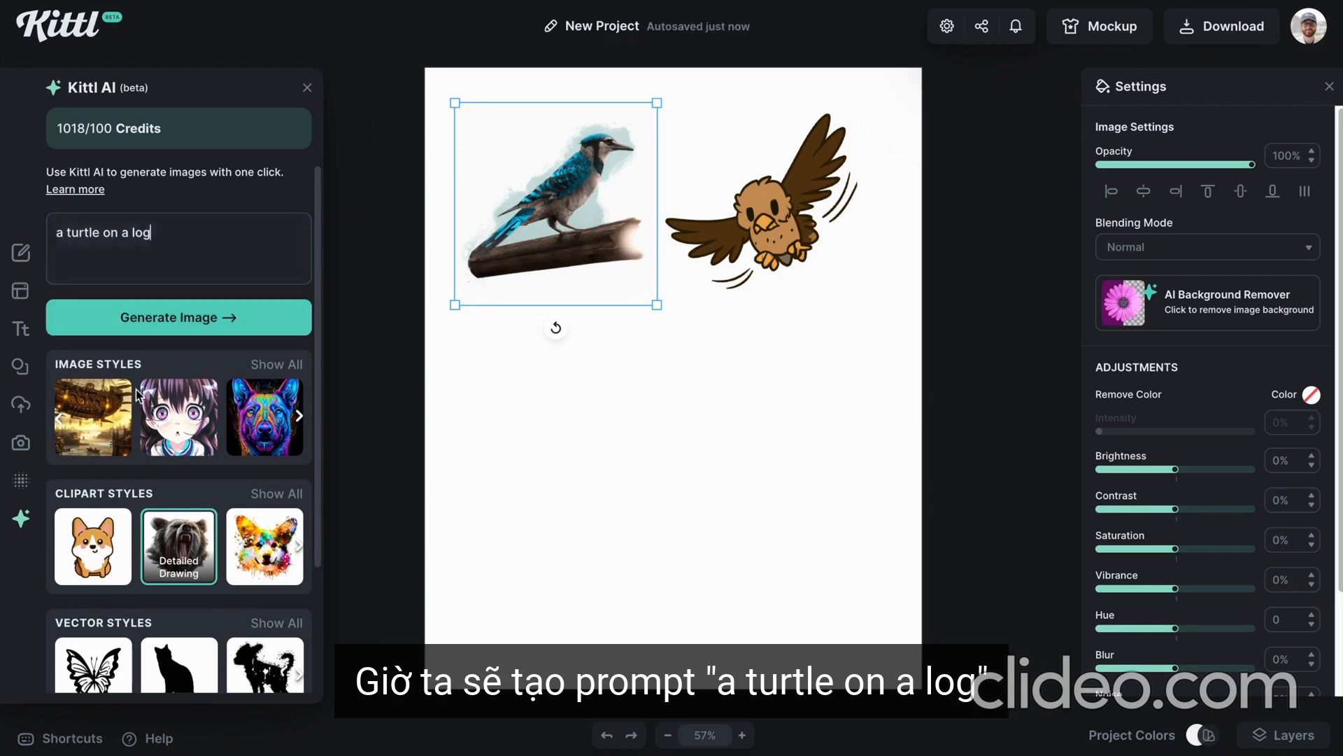
{"action": "scroll", "coordinate": [178, 426], "scroll_direction": "down", "scroll_amount": 2}
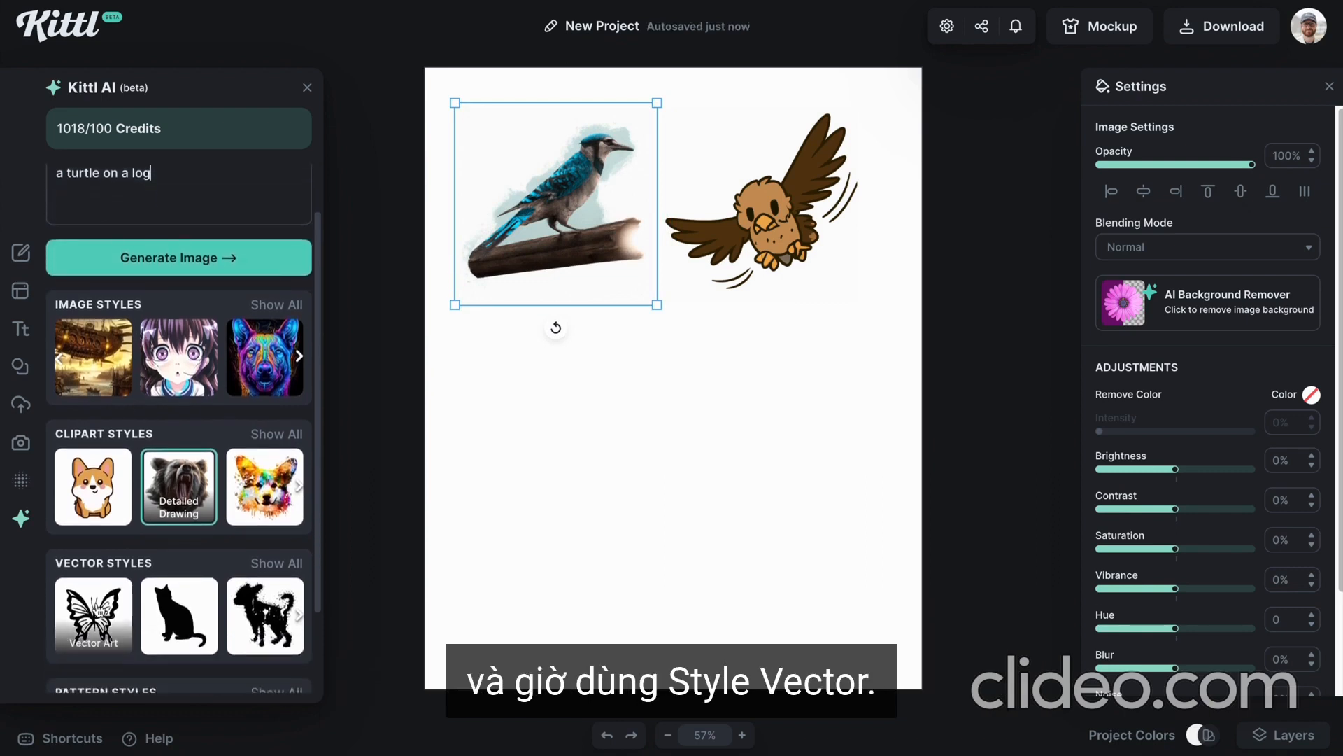
{"action": "left_click", "coordinate": [98, 607]}
{"action": "scroll", "coordinate": [98, 607], "scroll_direction": "down", "scroll_amount": 3}
{"action": "scroll", "coordinate": [180, 353], "scroll_direction": "up", "scroll_amount": 4}
{"action": "left_click", "coordinate": [178, 320]}
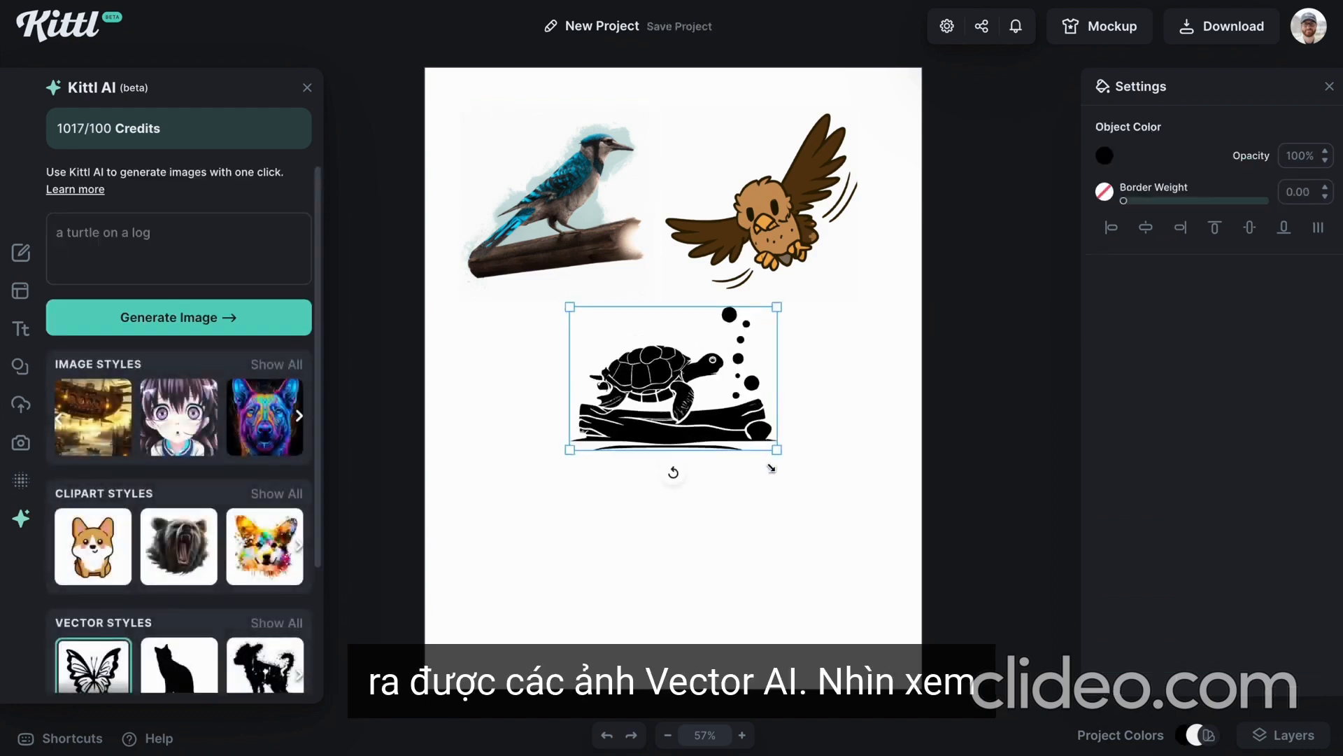
Enlarge the turtle-on-a-log vector below the two birds and recolor it dark navy blue
{"action": "left_click_drag", "start_coordinate": [771, 468], "coordinate": [791, 513]}
{"action": "left_click_drag", "start_coordinate": [738, 455], "coordinate": [733, 528]}
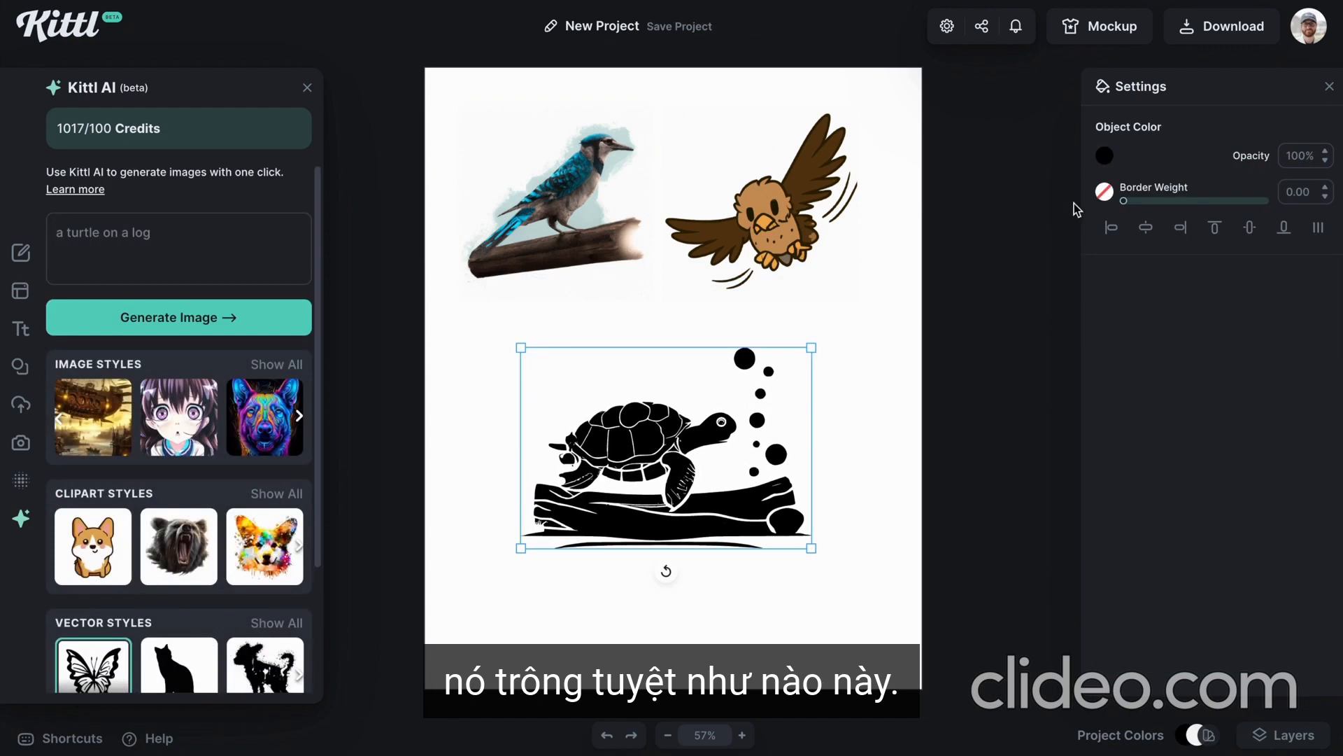
{"action": "left_click", "coordinate": [1105, 156]}
{"action": "mouse_move", "coordinate": [1022, 285]}
{"action": "left_mouse_down"}
{"action": "mouse_move", "coordinate": [1022, 241]}
{"action": "mouse_move", "coordinate": [954, 207]}
{"action": "mouse_move", "coordinate": [930, 225]}
{"action": "mouse_move", "coordinate": [988, 262]}
{"action": "left_mouse_up"}
{"action": "left_click_drag", "start_coordinate": [898, 379], "coordinate": [985, 376]}
{"action": "mouse_move", "coordinate": [1001, 275]}
{"action": "left_mouse_down"}
{"action": "mouse_move", "coordinate": [1028, 198]}
{"action": "mouse_move", "coordinate": [1057, 291]}
{"action": "mouse_move", "coordinate": [1027, 306]}
{"action": "left_mouse_up"}
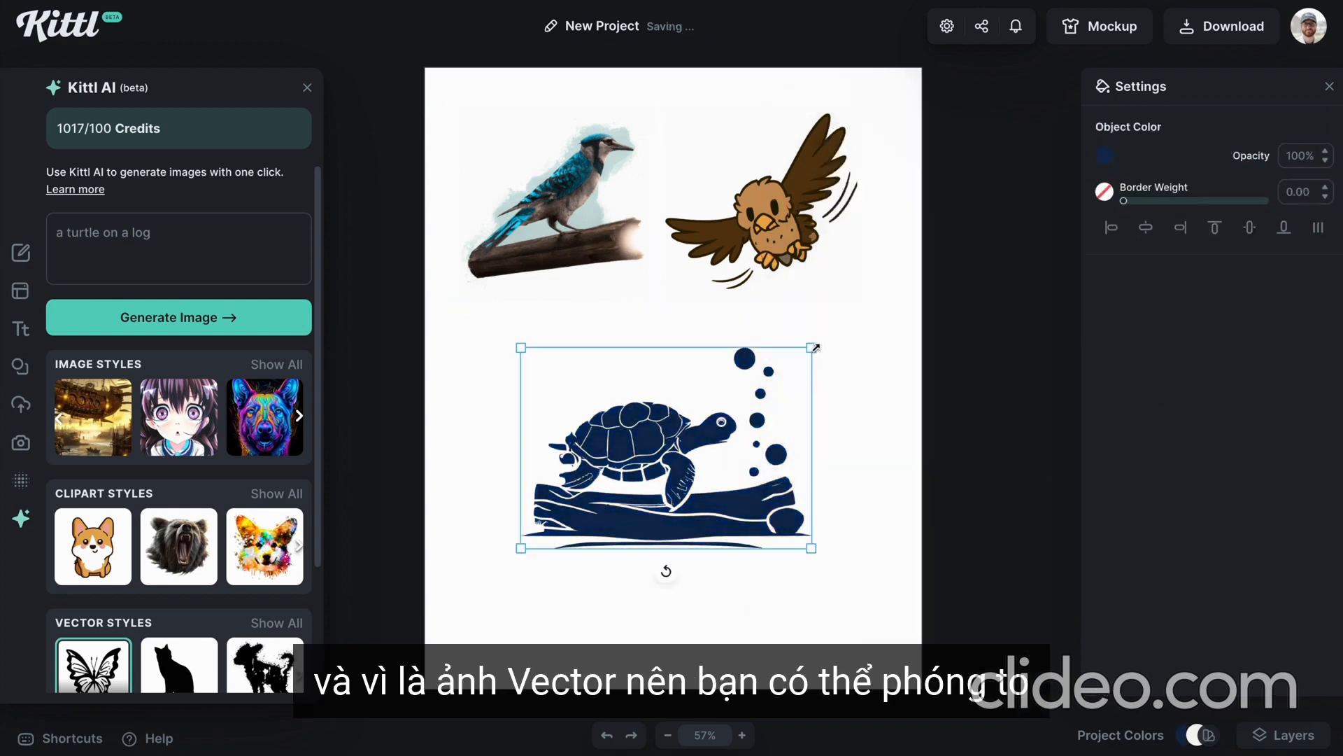
Resize the navy turtle vector smaller and place it directly beneath the bluejay
{"action": "left_click_drag", "start_coordinate": [813, 348], "coordinate": [797, 319]}
{"action": "left_click_drag", "start_coordinate": [820, 553], "coordinate": [778, 534]}
{"action": "left_click_drag", "start_coordinate": [572, 443], "coordinate": [494, 397]}
Change the prompt to "a sea turtle" and generate it in the Silhouette vector style
{"action": "scroll", "coordinate": [220, 517], "scroll_direction": "down", "scroll_amount": 3}
{"action": "left_click", "coordinate": [186, 511]}
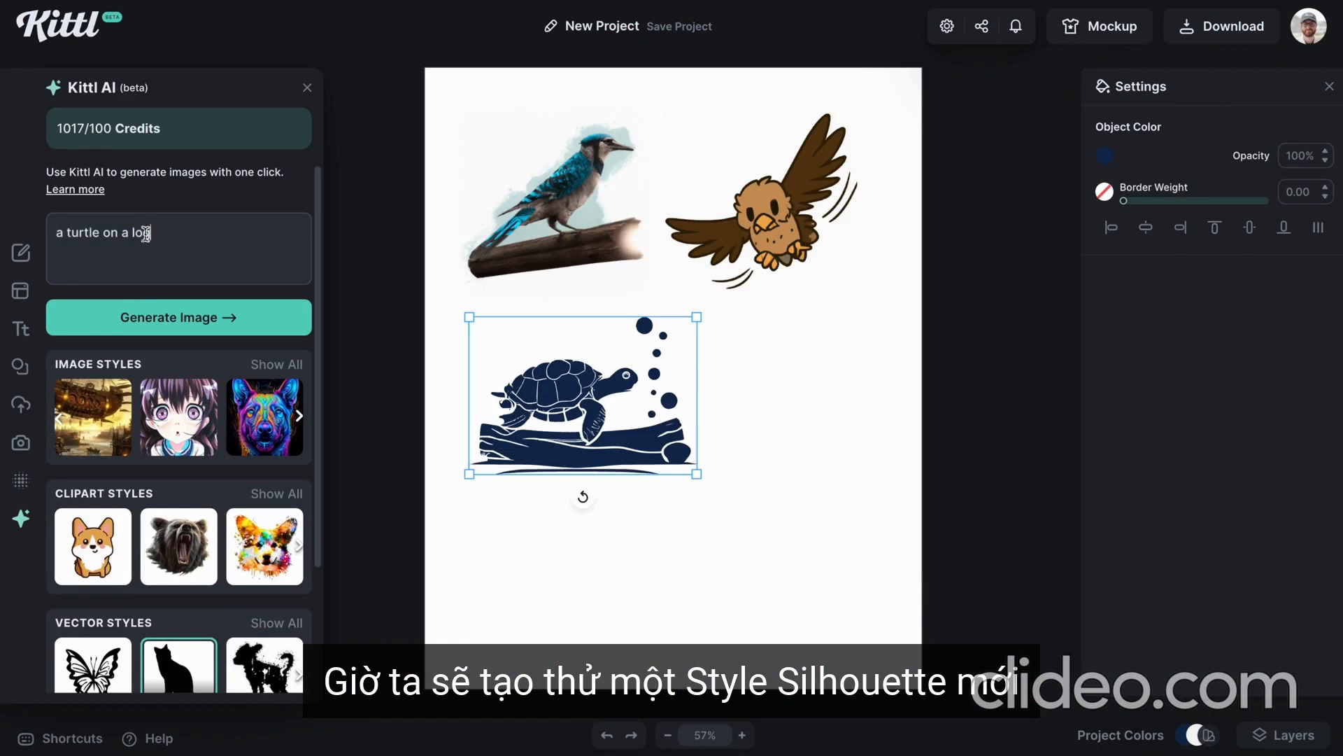
{"action": "left_click_drag", "start_coordinate": [146, 233], "coordinate": [110, 232]}
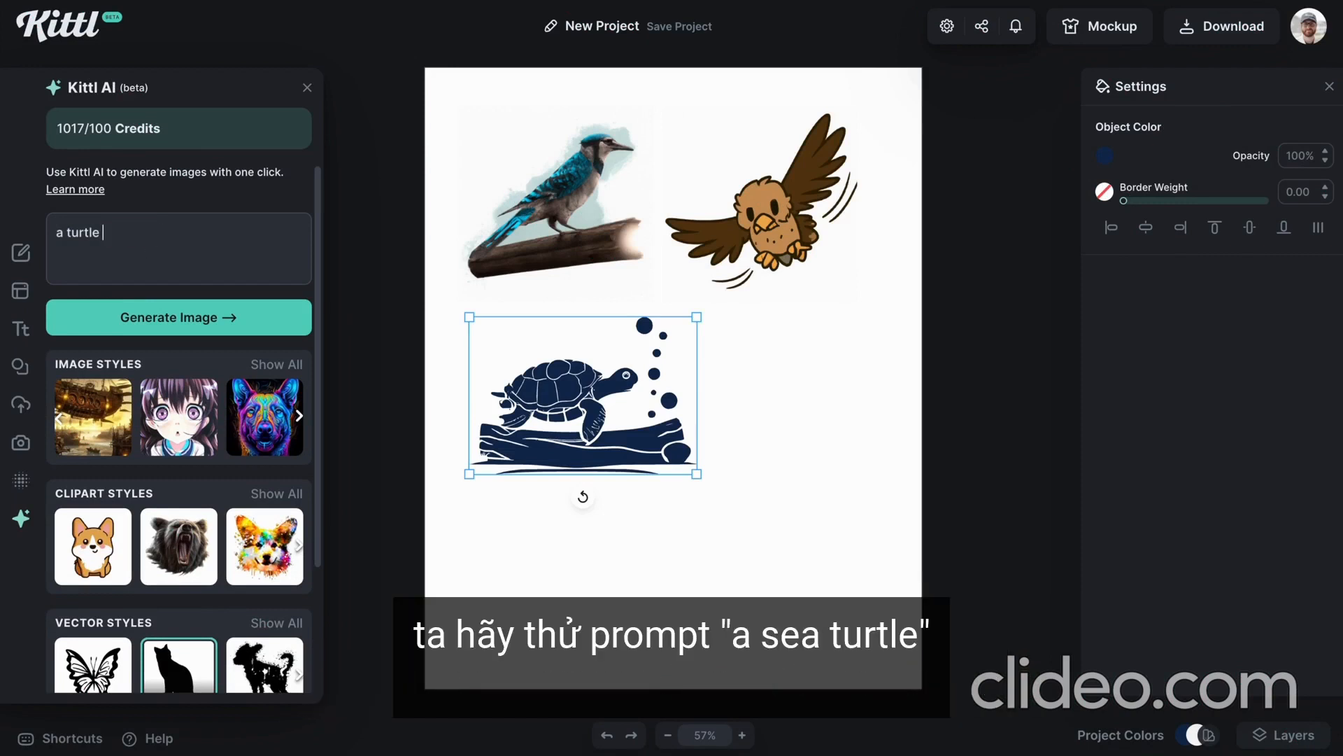
{"action": "left_click", "coordinate": [68, 232]}
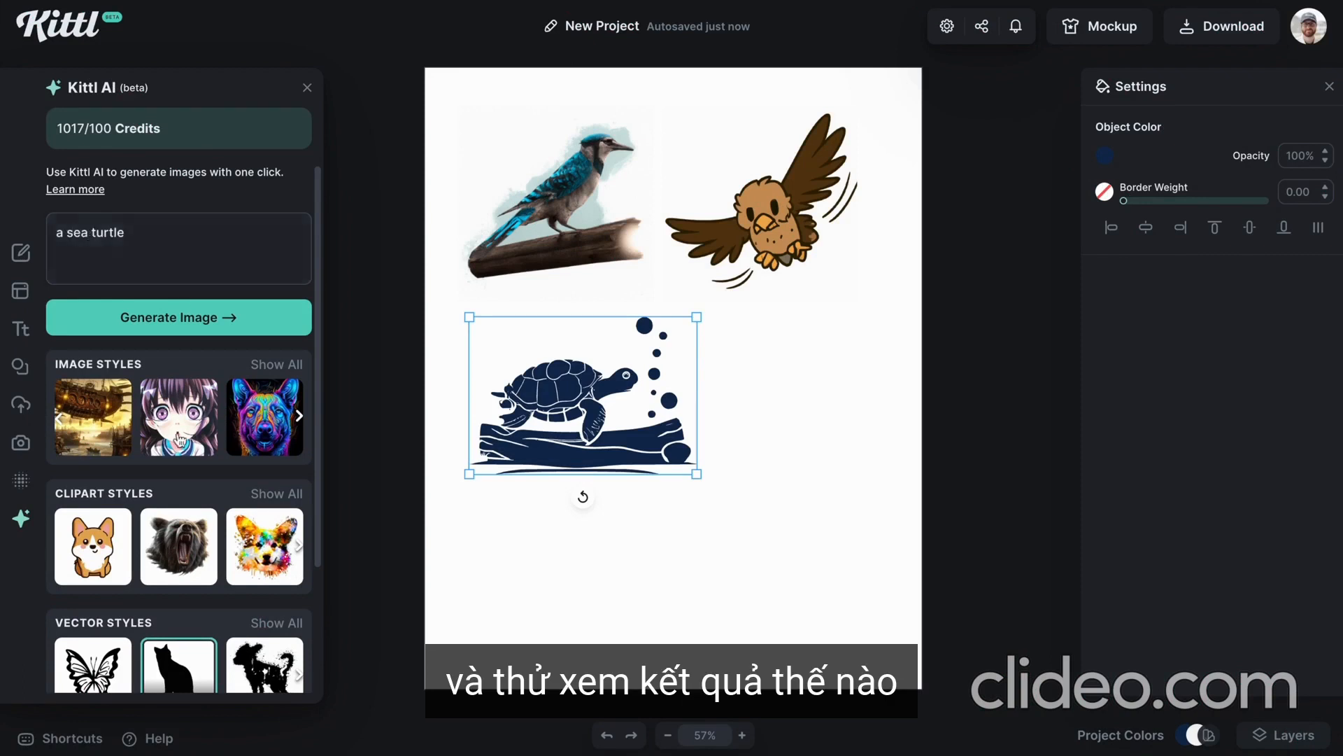
{"action": "scroll", "coordinate": [175, 588], "scroll_direction": "down", "scroll_amount": 1}
{"action": "left_click", "coordinate": [145, 279]}
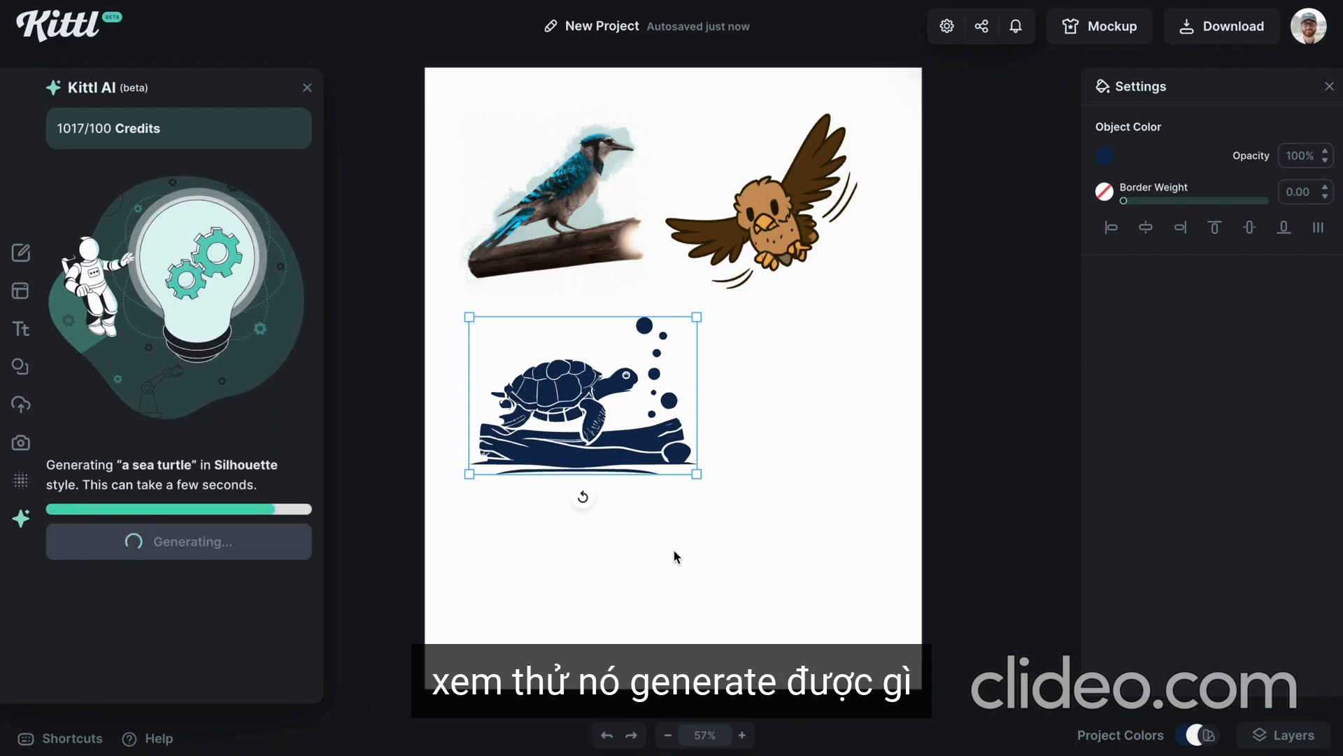
Move the sea turtle silhouette down and to the right on the artboard and recolor it dark green
{"action": "left_click_drag", "start_coordinate": [706, 407], "coordinate": [812, 496]}
{"action": "left_click", "coordinate": [1104, 156]}
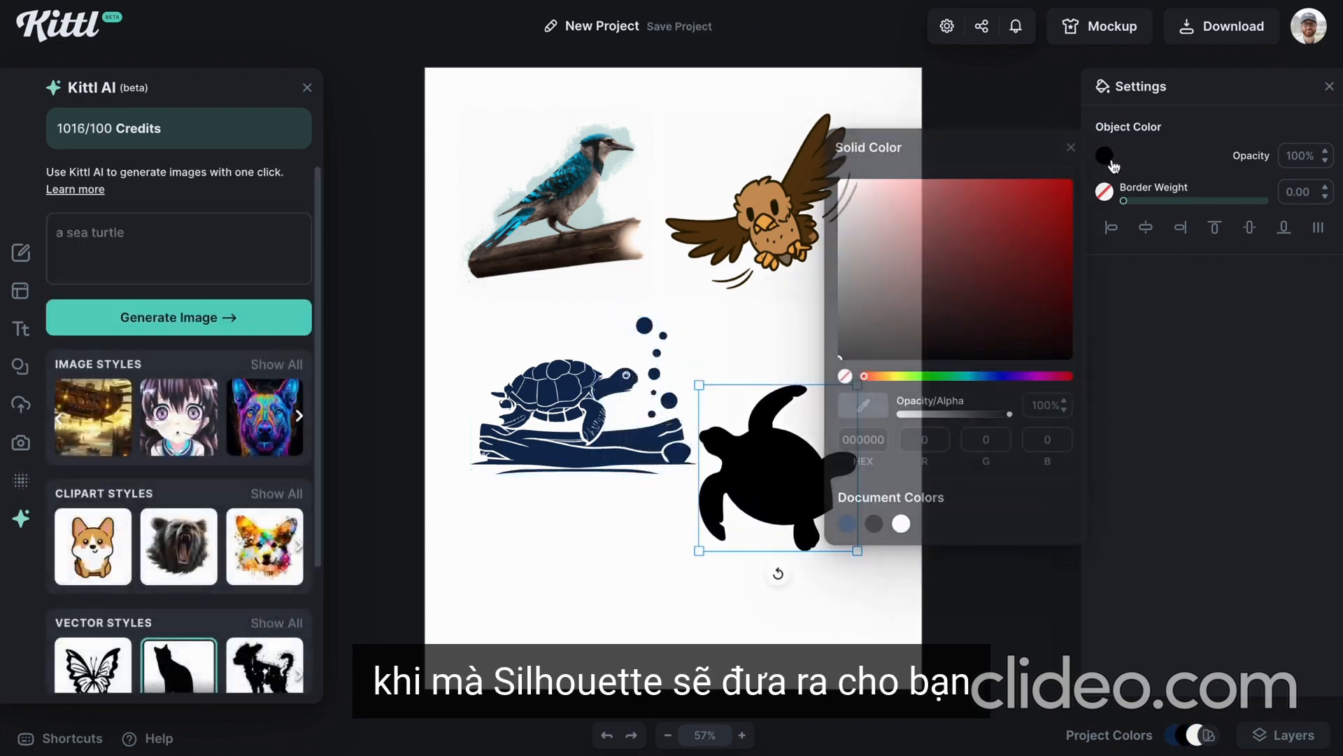
{"action": "mouse_move", "coordinate": [1044, 270]}
{"action": "left_mouse_down"}
{"action": "mouse_move", "coordinate": [1039, 214]}
{"action": "mouse_move", "coordinate": [956, 245]}
{"action": "mouse_move", "coordinate": [993, 307]}
{"action": "mouse_move", "coordinate": [1014, 264]}
{"action": "left_mouse_up"}
{"action": "left_click", "coordinate": [933, 376]}
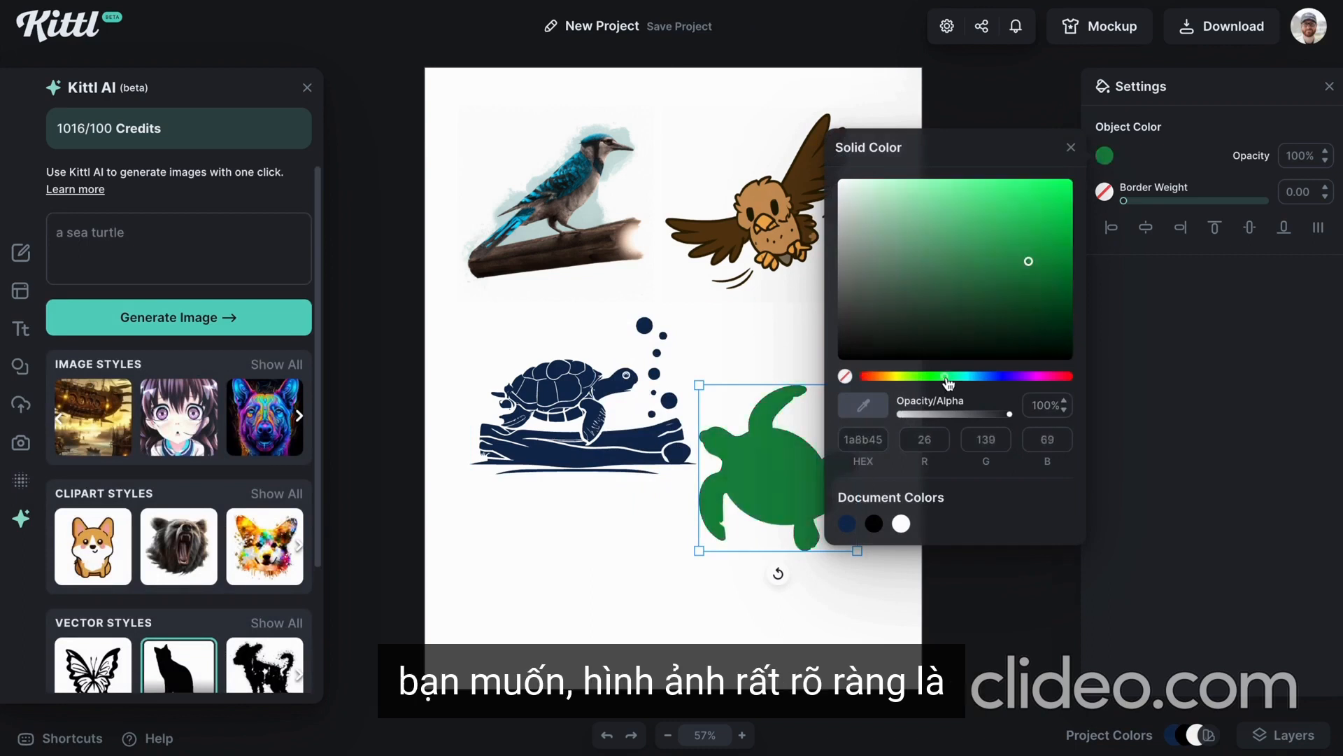
{"action": "mouse_move", "coordinate": [938, 354]}
{"action": "left_mouse_down"}
{"action": "mouse_move", "coordinate": [1006, 280]}
{"action": "mouse_move", "coordinate": [1033, 288]}
{"action": "mouse_move", "coordinate": [1017, 285]}
{"action": "left_mouse_up"}
Shrink the green sea turtle and place it beneath the falcon, beside the navy turtle
{"action": "left_click", "coordinate": [728, 361]}
{"action": "left_click", "coordinate": [759, 428]}
{"action": "left_click_drag", "start_coordinate": [857, 383], "coordinate": [845, 424]}
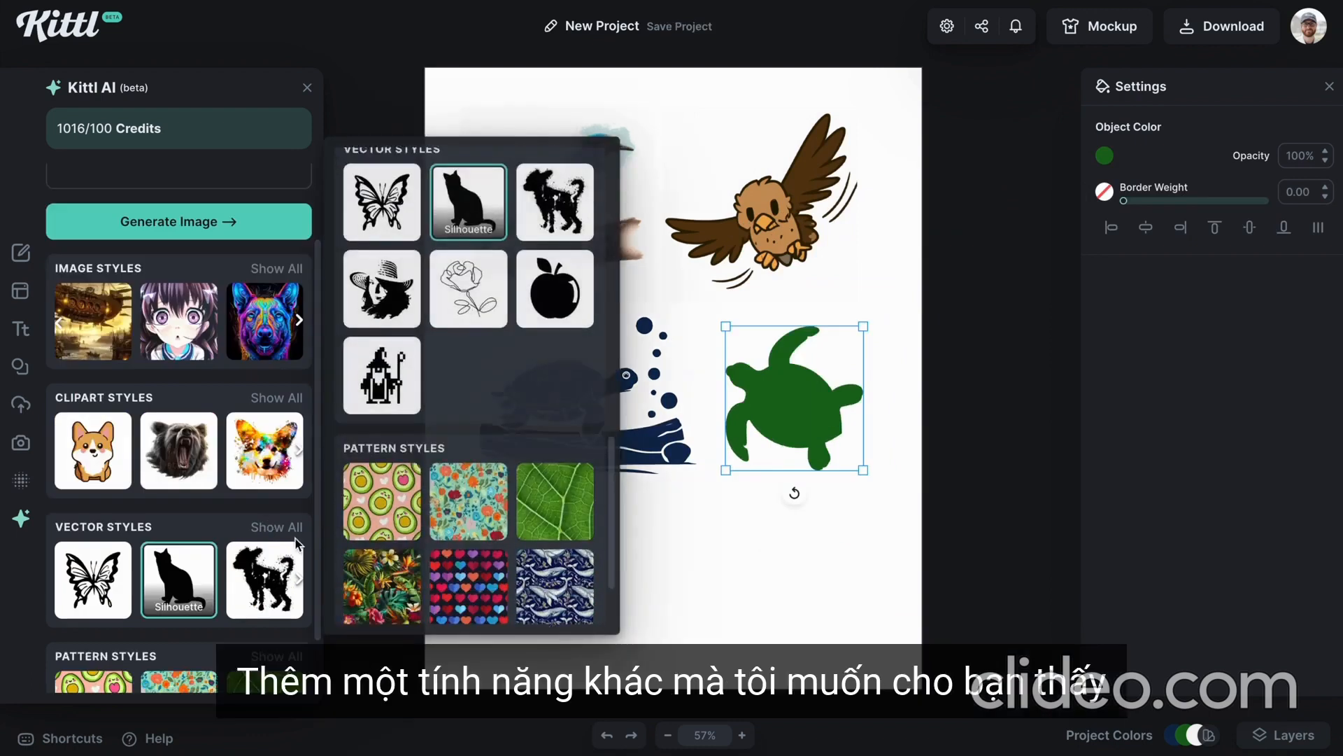
Choose the Line Art vector style and generate an image from the prompt "a sunflower"
{"action": "scroll", "coordinate": [503, 270], "scroll_direction": "down", "scroll_amount": 1}
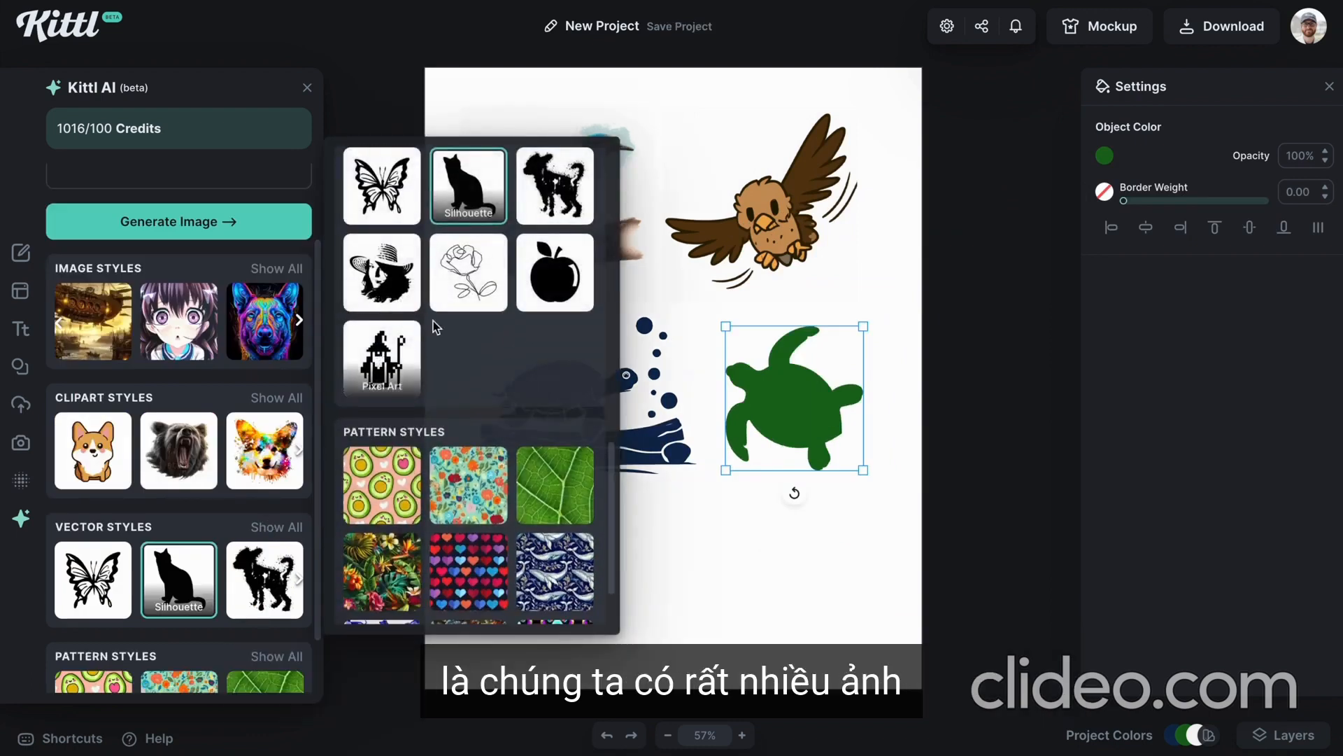
{"action": "left_click", "coordinate": [468, 273]}
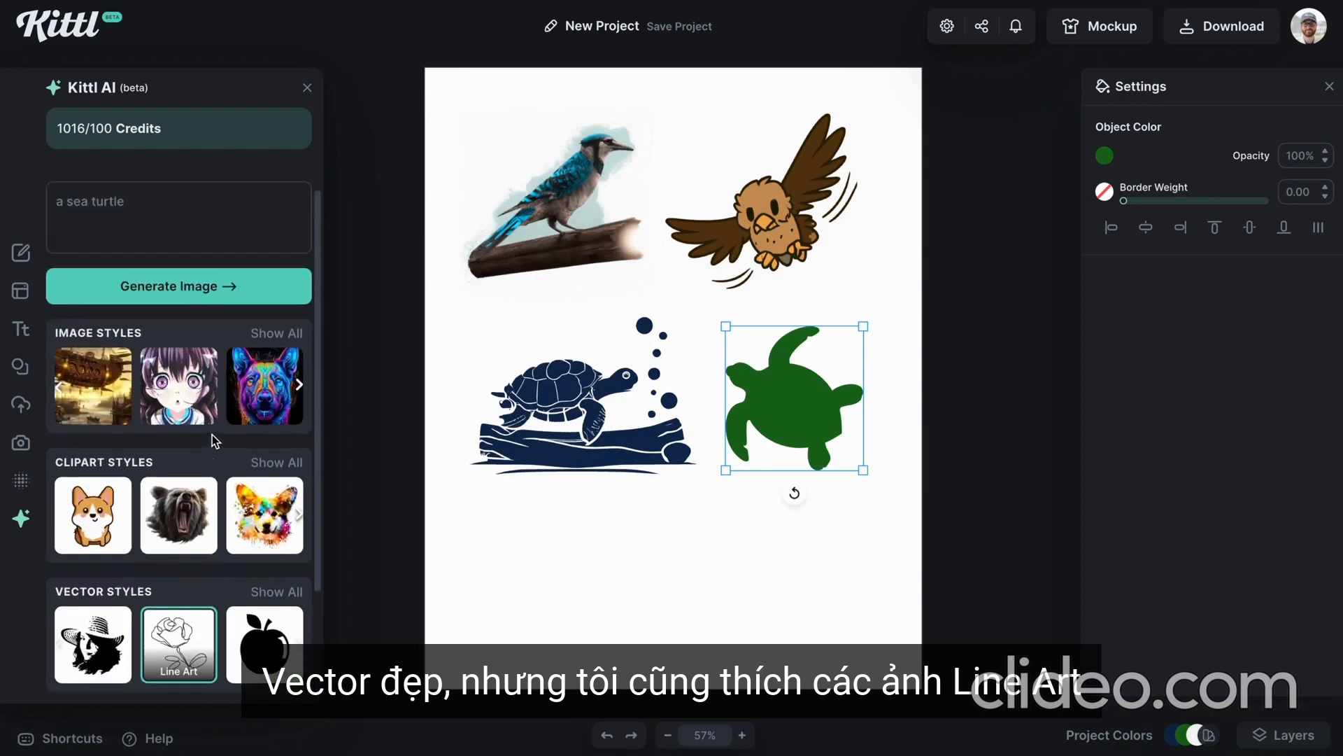
{"action": "scroll", "coordinate": [182, 315], "scroll_direction": "up", "scroll_amount": 1}
{"action": "triple_click", "coordinate": [171, 236]}
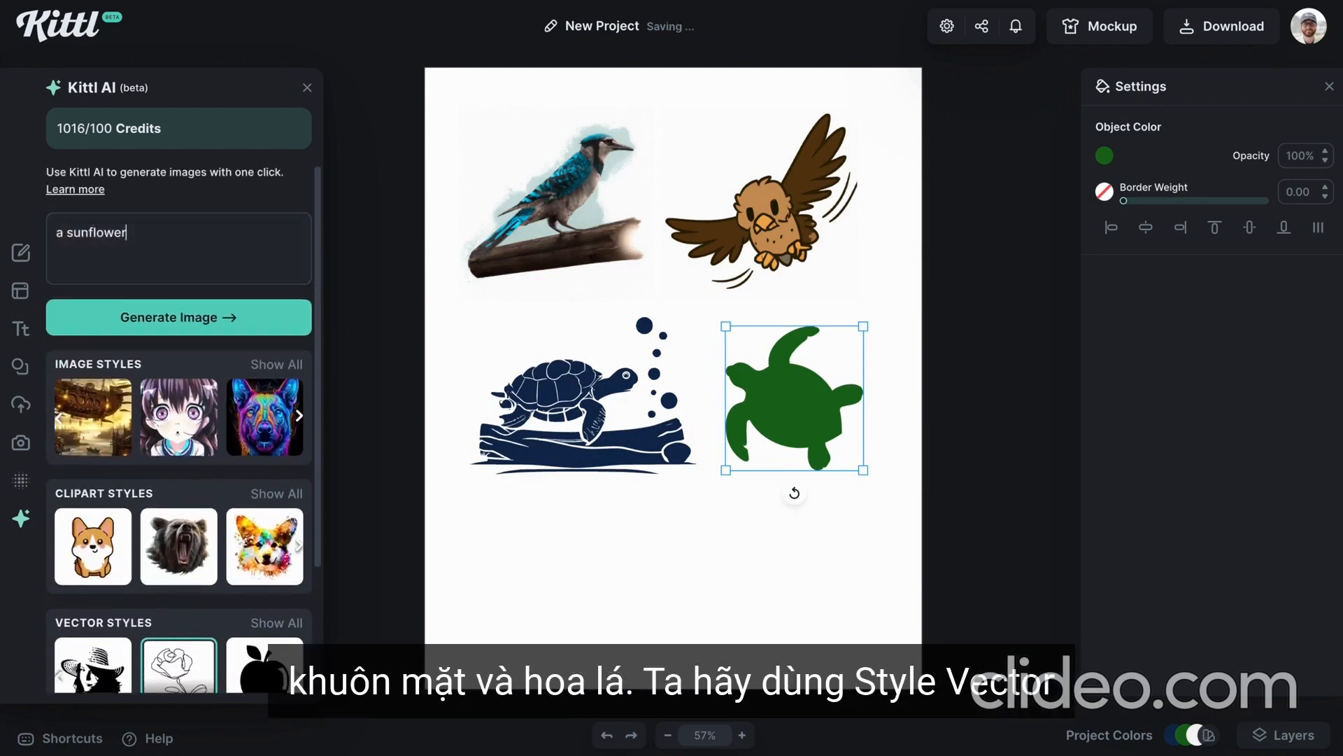
{"action": "left_click", "coordinate": [179, 317]}
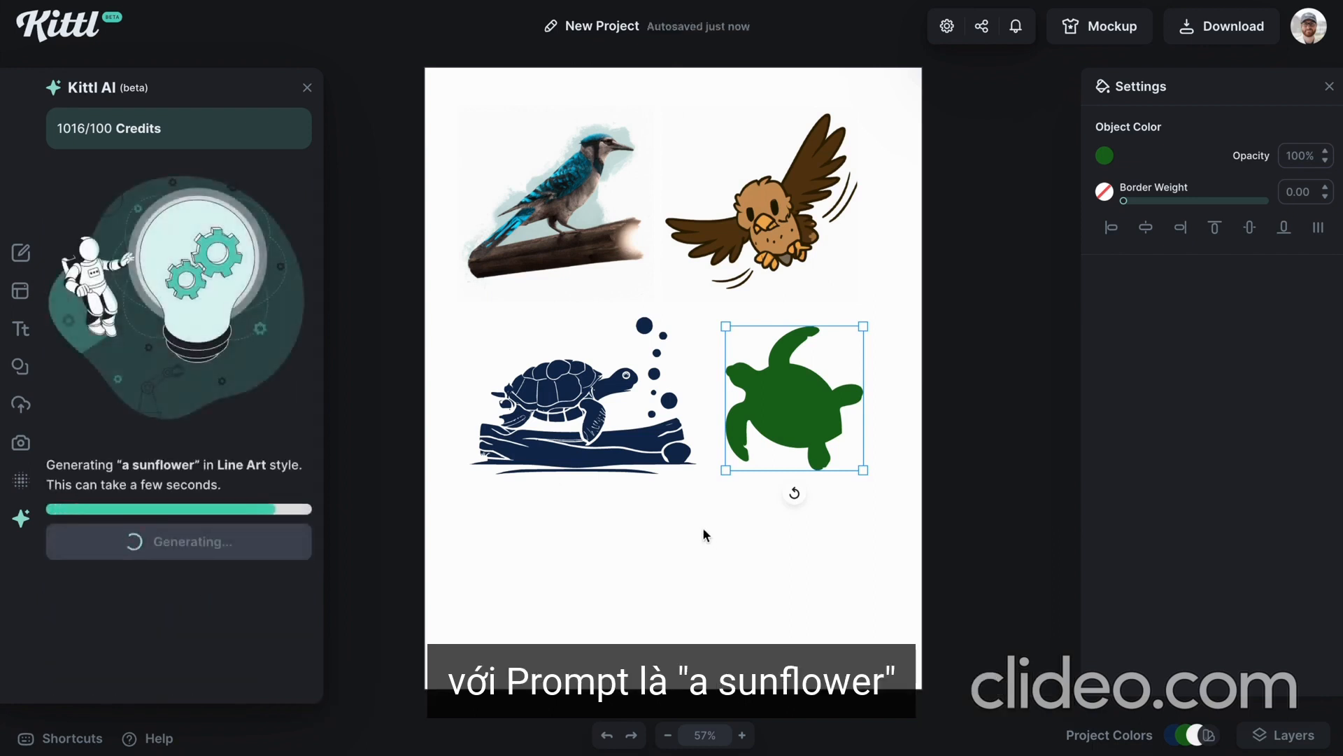
Move the sunflower below the turtles and shift both turtle vectors slightly up and to the left
{"action": "left_click_drag", "start_coordinate": [689, 372], "coordinate": [728, 544]}
{"action": "left_click_drag", "start_coordinate": [647, 434], "coordinate": [626, 385]}
{"action": "left_click_drag", "start_coordinate": [762, 409], "coordinate": [733, 378]}
Delete the bluejay and falcon images from the artboard
{"action": "left_click_drag", "start_coordinate": [522, 132], "coordinate": [685, 166]}
{"action": "key", "text": "Delete"}
{"action": "left_click", "coordinate": [731, 210]}
{"action": "key", "text": "Delete"}
Move both turtles together to the top of the artboard and bring the sunflower up beneath them
{"action": "left_click_drag", "start_coordinate": [585, 216], "coordinate": [789, 364]}
{"action": "left_click_drag", "start_coordinate": [789, 363], "coordinate": [802, 202]}
{"action": "left_click_drag", "start_coordinate": [752, 505], "coordinate": [753, 371]}
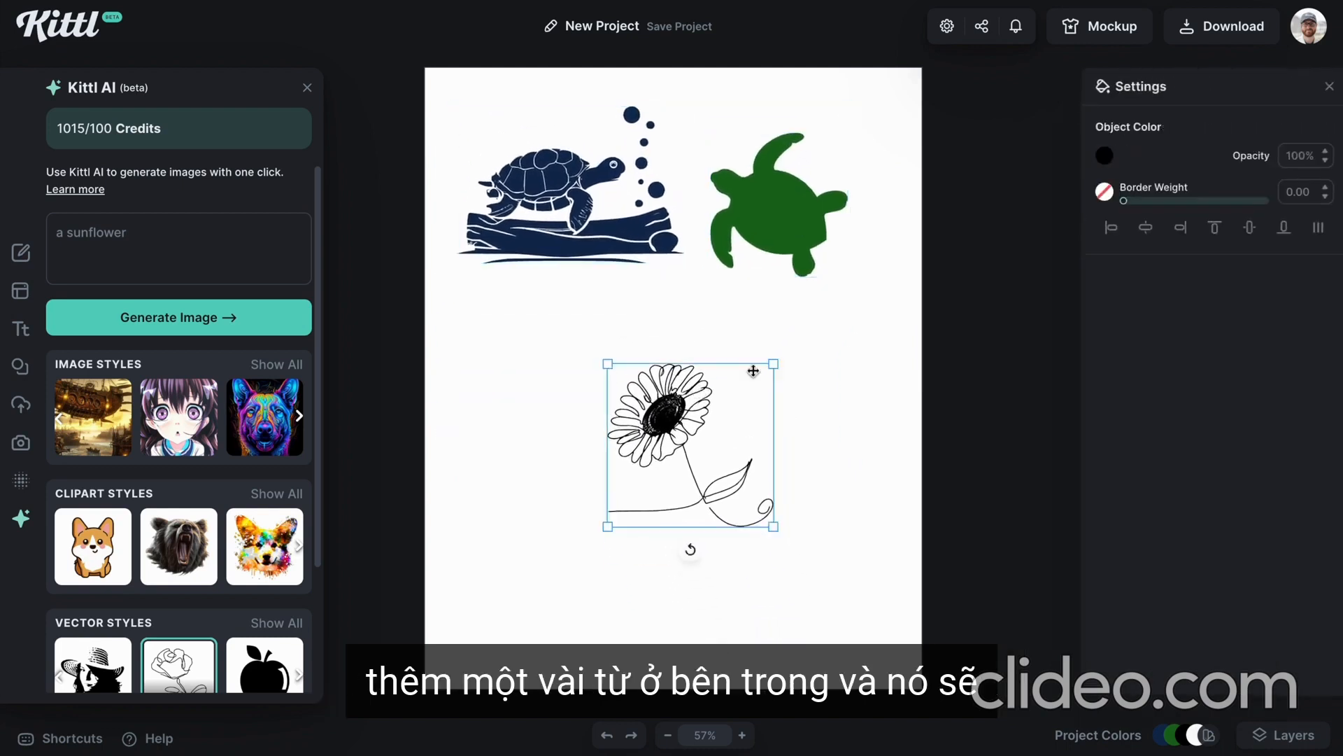
Recolor the line art sunflower golden yellow and scale it down
{"action": "left_click", "coordinate": [1105, 156]}
{"action": "left_click", "coordinate": [997, 267]}
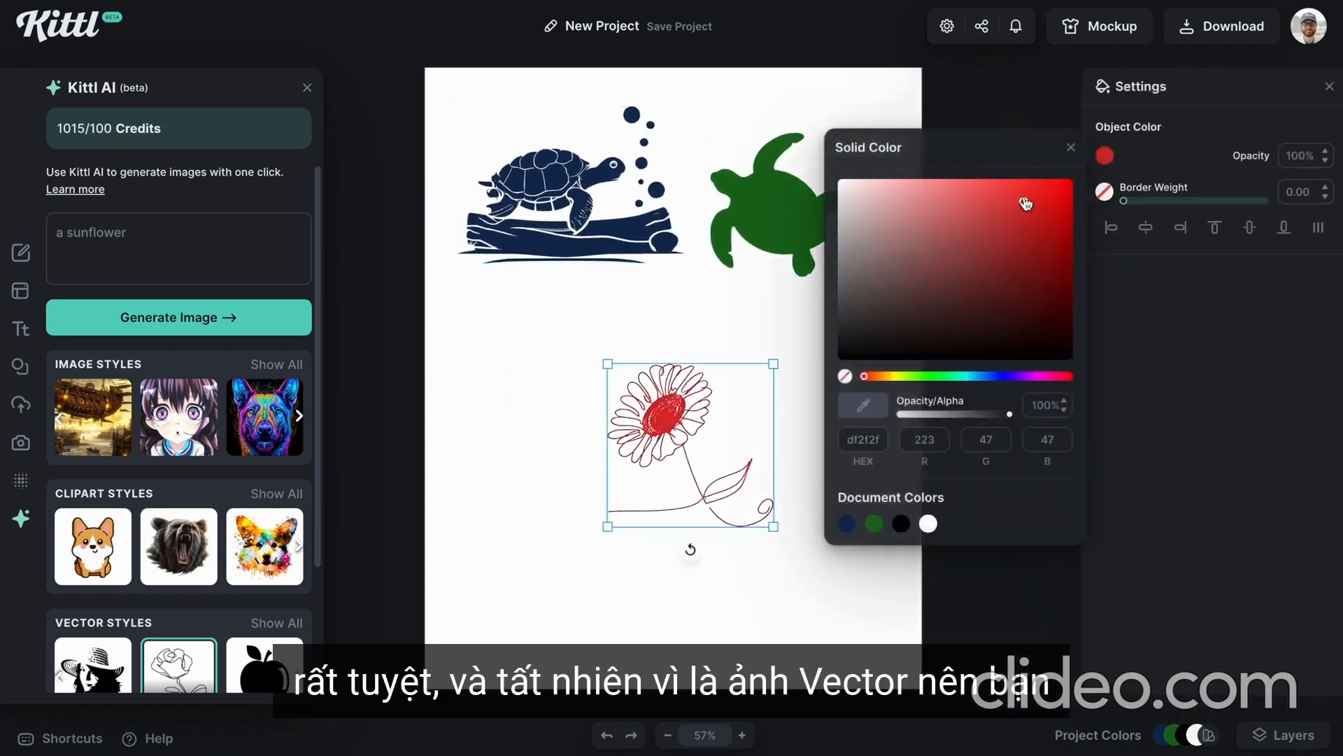
{"action": "mouse_move", "coordinate": [870, 378]}
{"action": "left_mouse_down"}
{"action": "mouse_move", "coordinate": [998, 387]}
{"action": "mouse_move", "coordinate": [894, 378]}
{"action": "left_mouse_up"}
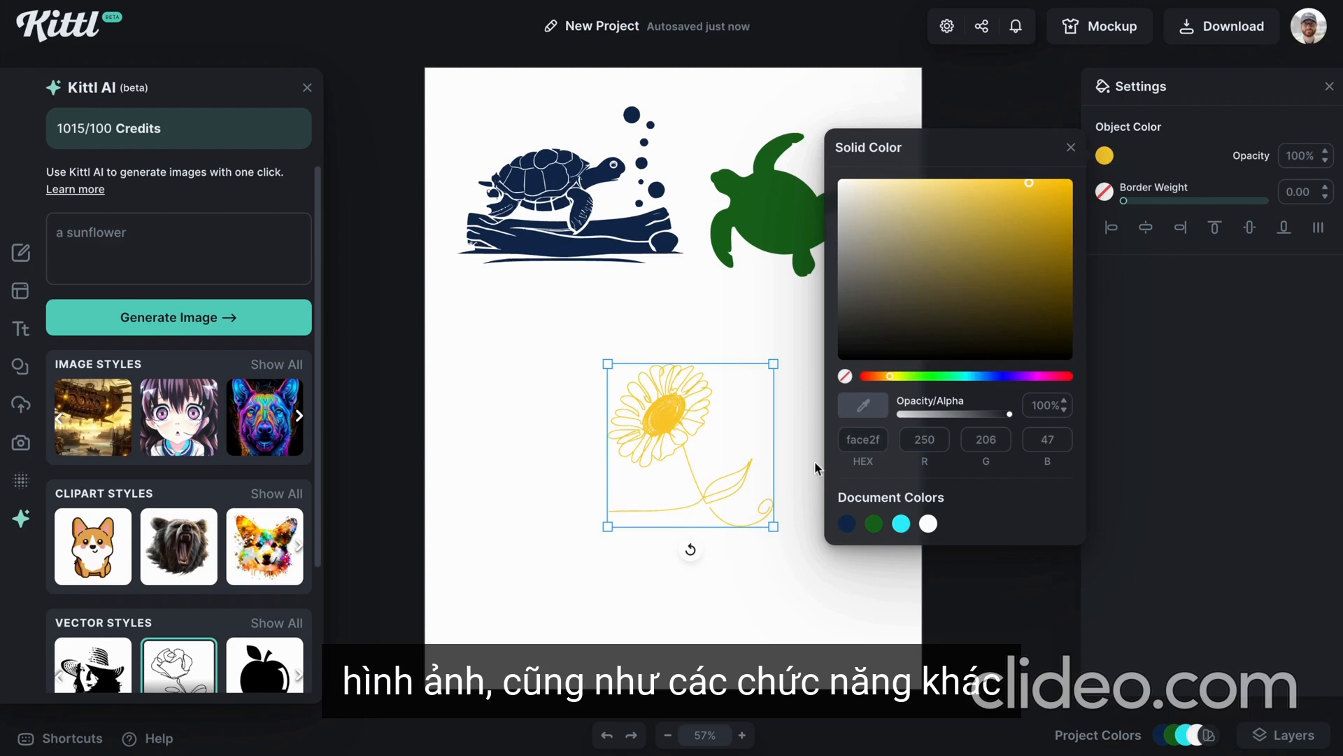
{"action": "left_click_drag", "start_coordinate": [778, 530], "coordinate": [744, 496]}
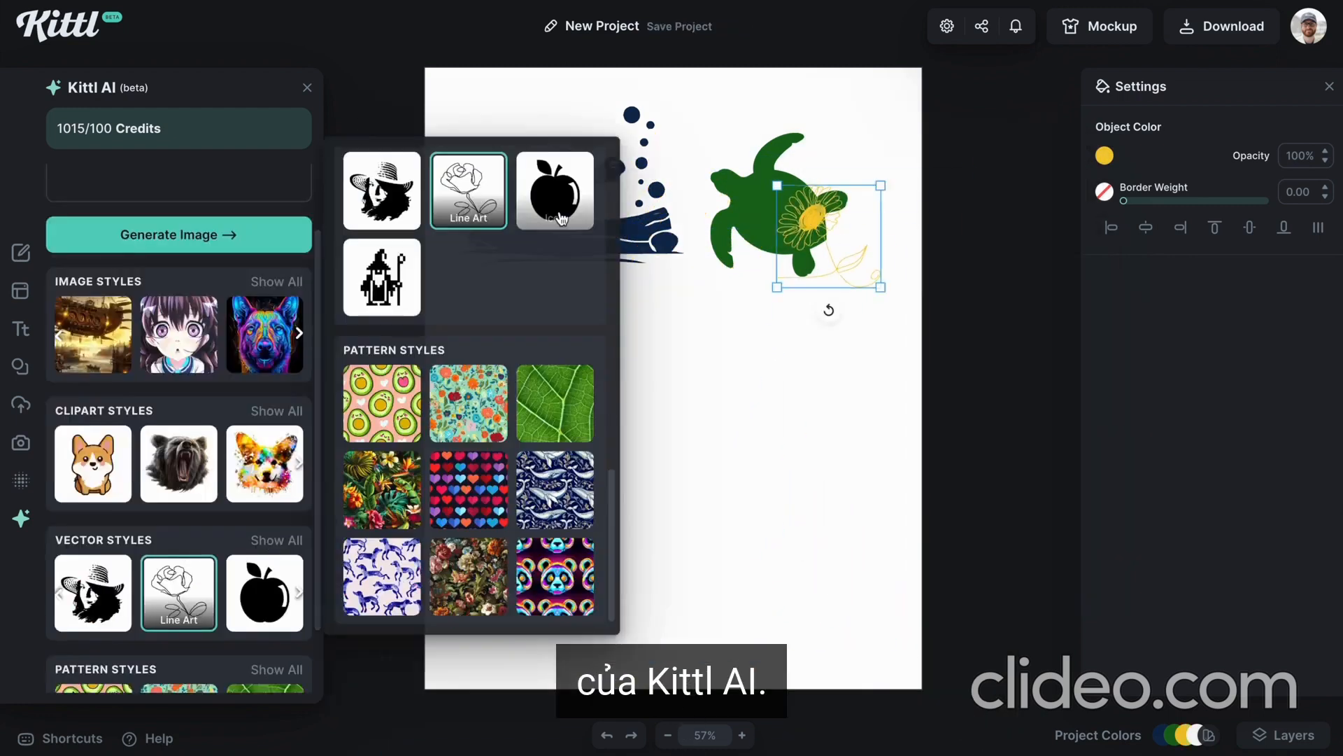
Generate "an ice cream cone" in the Icon style, then regenerate it with "simple" added to the prompt
{"action": "type", "text": "cream cone"}
{"action": "left_click", "coordinate": [210, 317]}
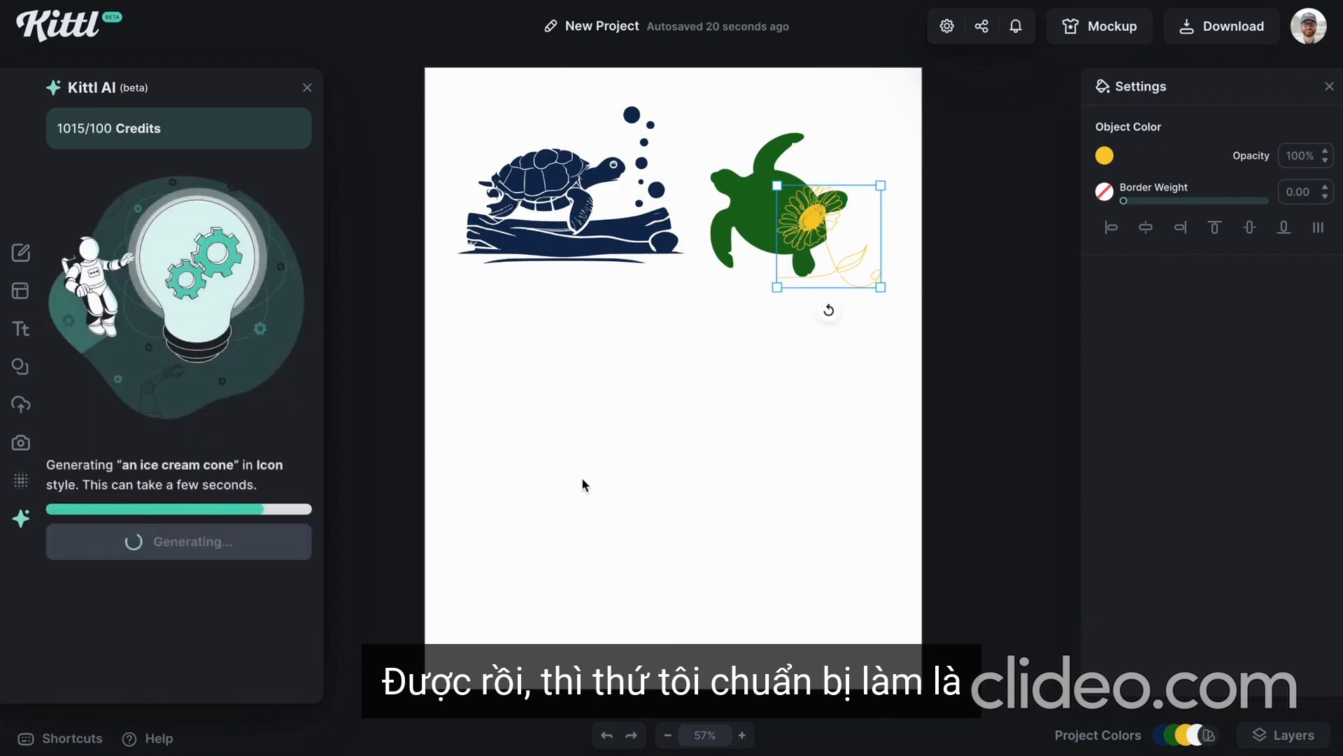
{"action": "left_click", "coordinate": [70, 232]}
{"action": "key", "text": "BackSpace"}
{"action": "type", "text": "simple"}
{"action": "left_click", "coordinate": [183, 321]}
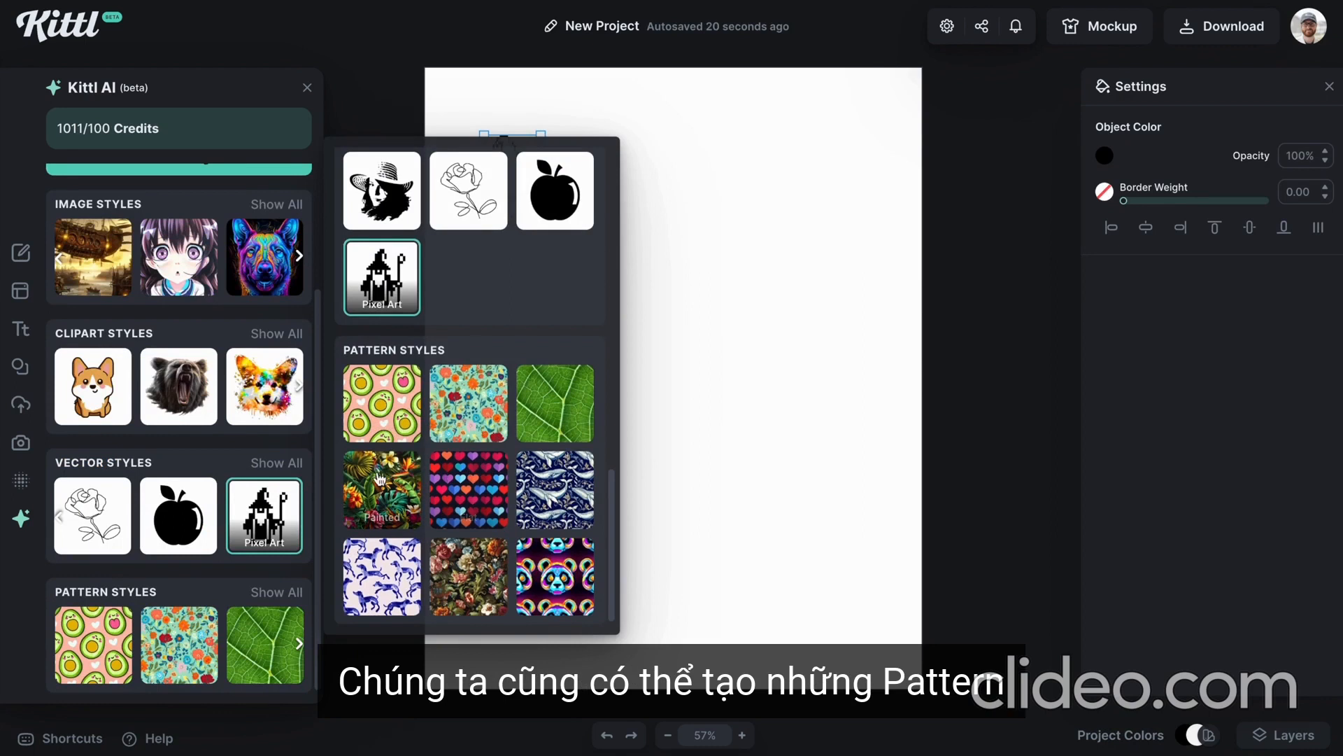
Generate a Baroque-style pattern from the prompt "vintage florals with roses, clovers, and sunflowers"
{"action": "left_click", "coordinate": [461, 575]}
{"action": "left_click", "coordinate": [163, 239]}
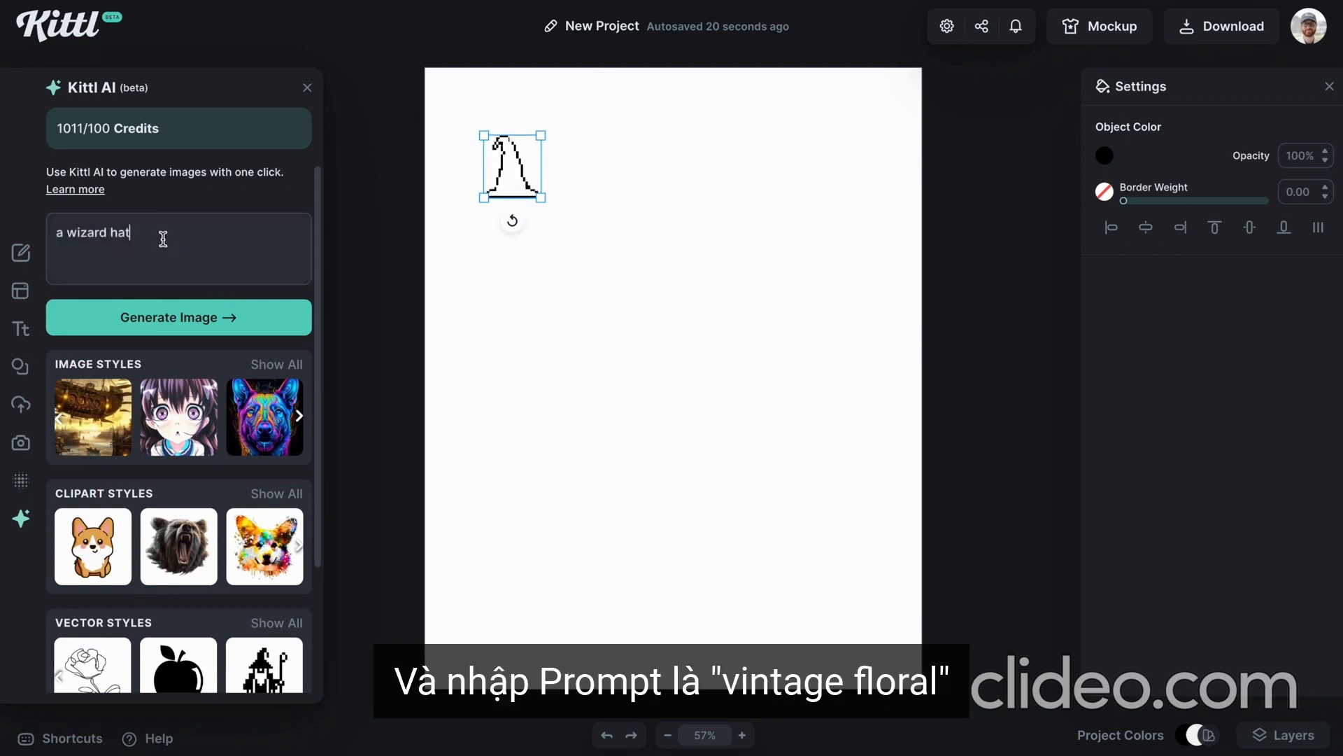
{"action": "type", "text": "vintage florals with "}
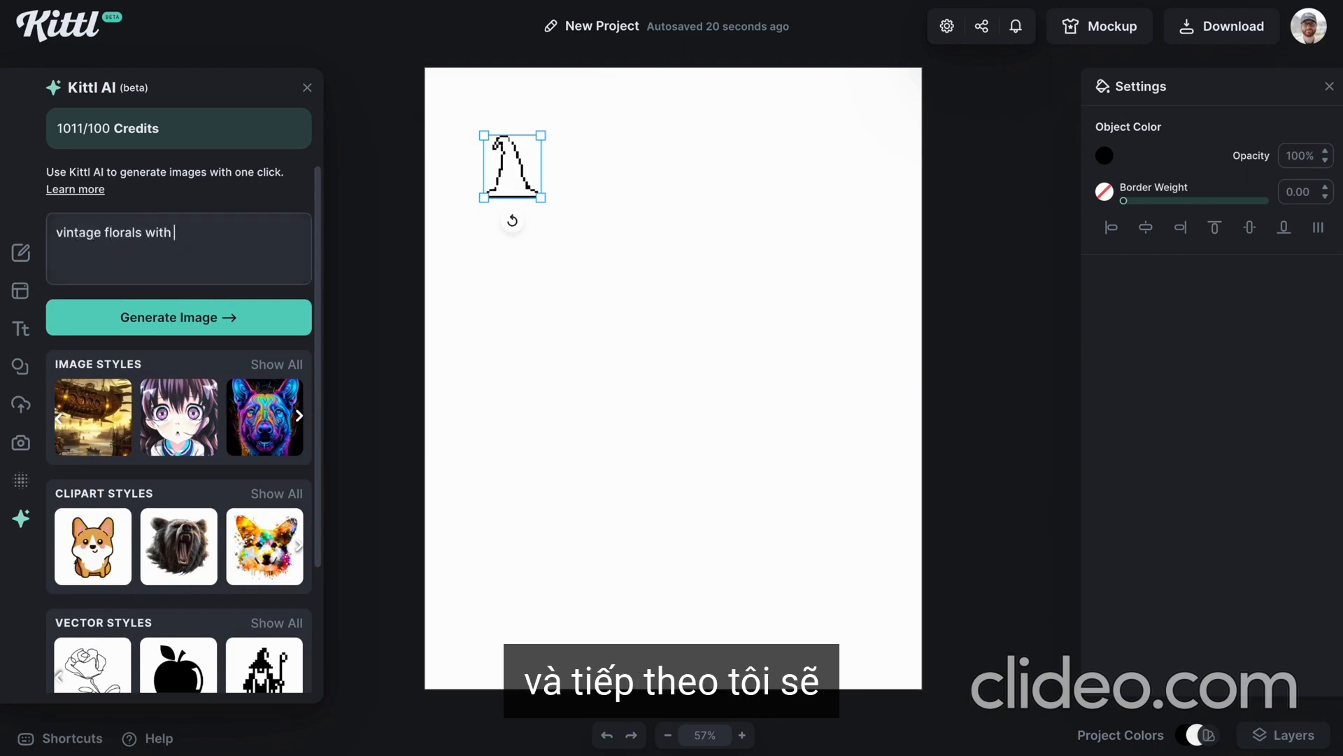
{"action": "type", "text": "lilies"}
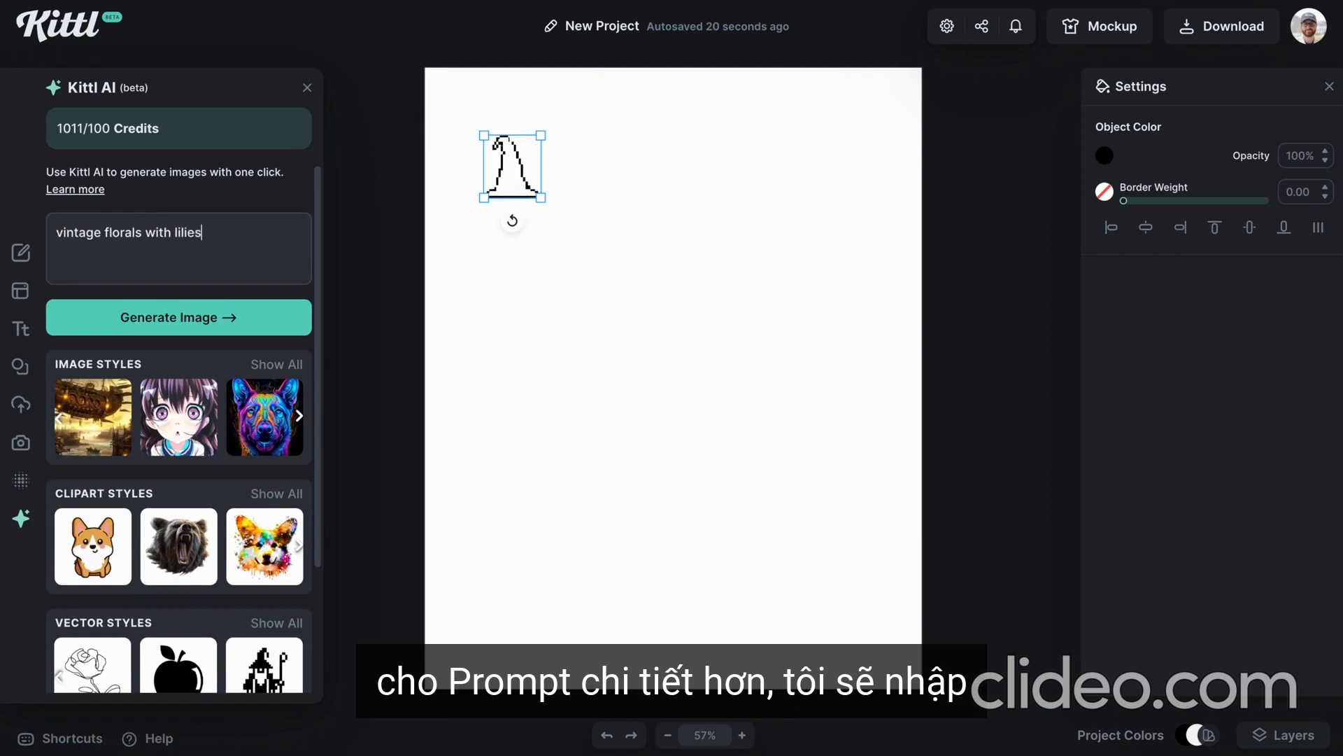
{"action": "key", "text": "BackSpace"}
{"action": "key", "text": "BackSpace"}
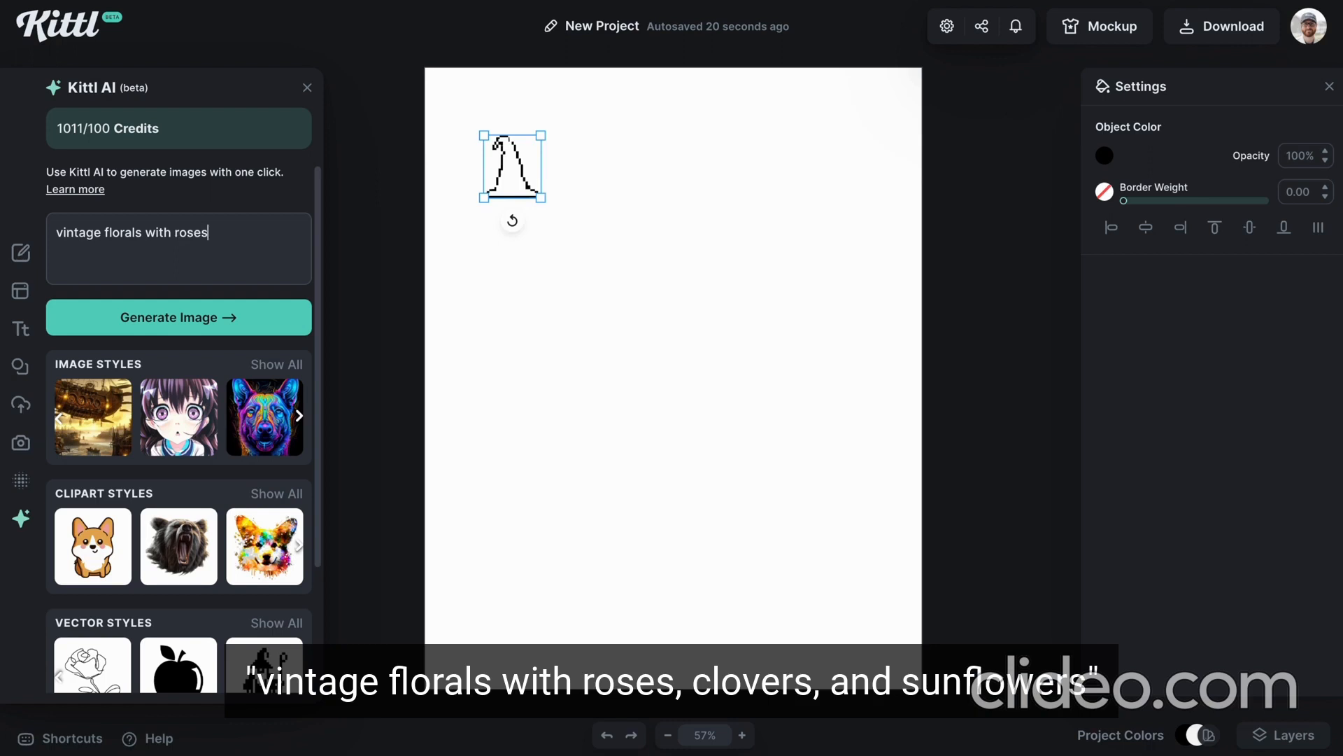
{"action": "type", "text": "roses, clovers, and sunflowers"}
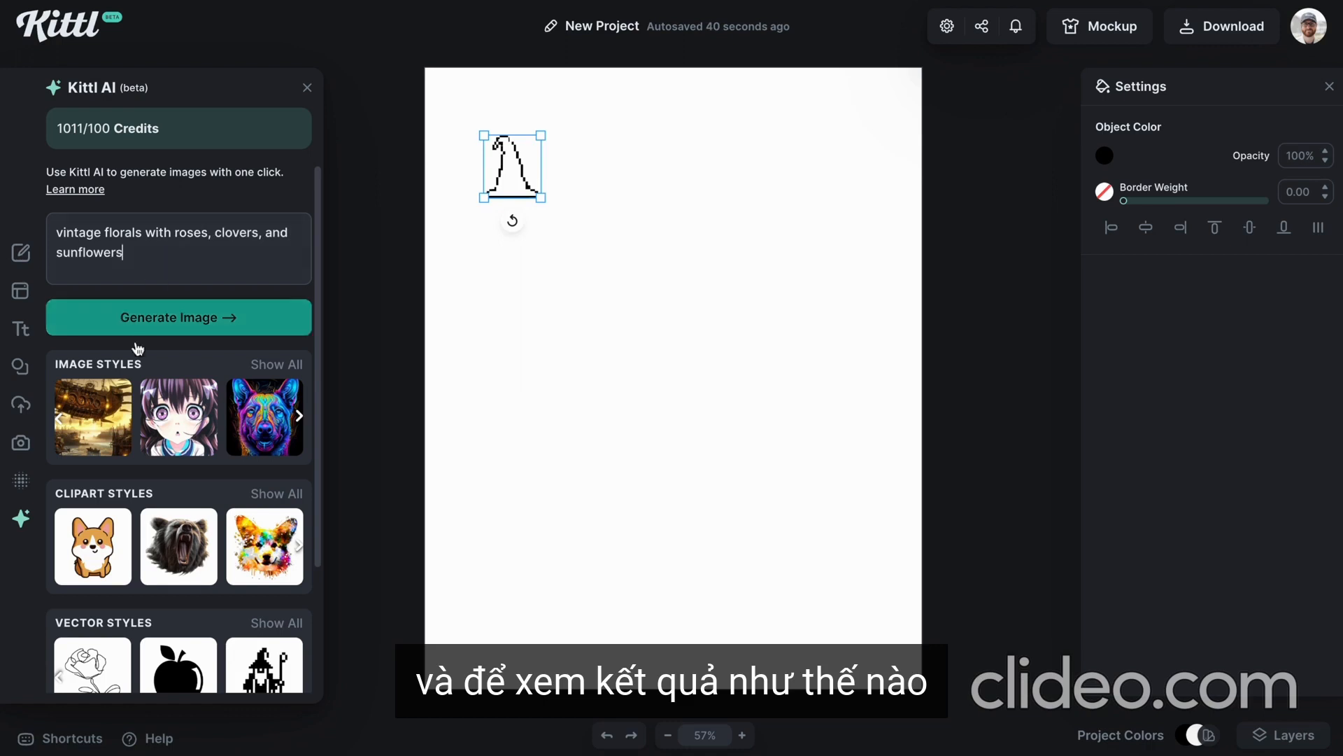
{"action": "left_click", "coordinate": [167, 318]}
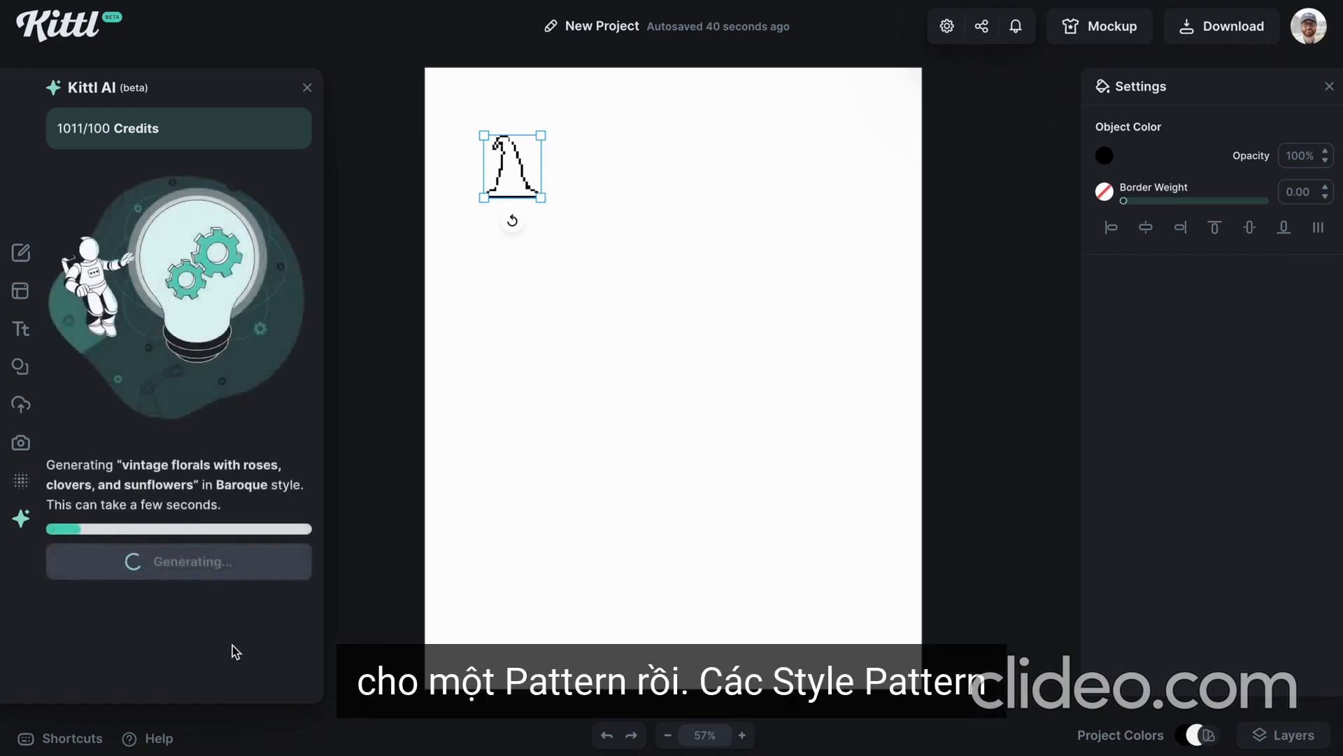
Delete the pixel art wizard hat and enlarge the floral pattern to cover the whole artboard
{"action": "left_click_drag", "start_coordinate": [529, 176], "coordinate": [578, 179]}
{"action": "key", "text": "Delete"}
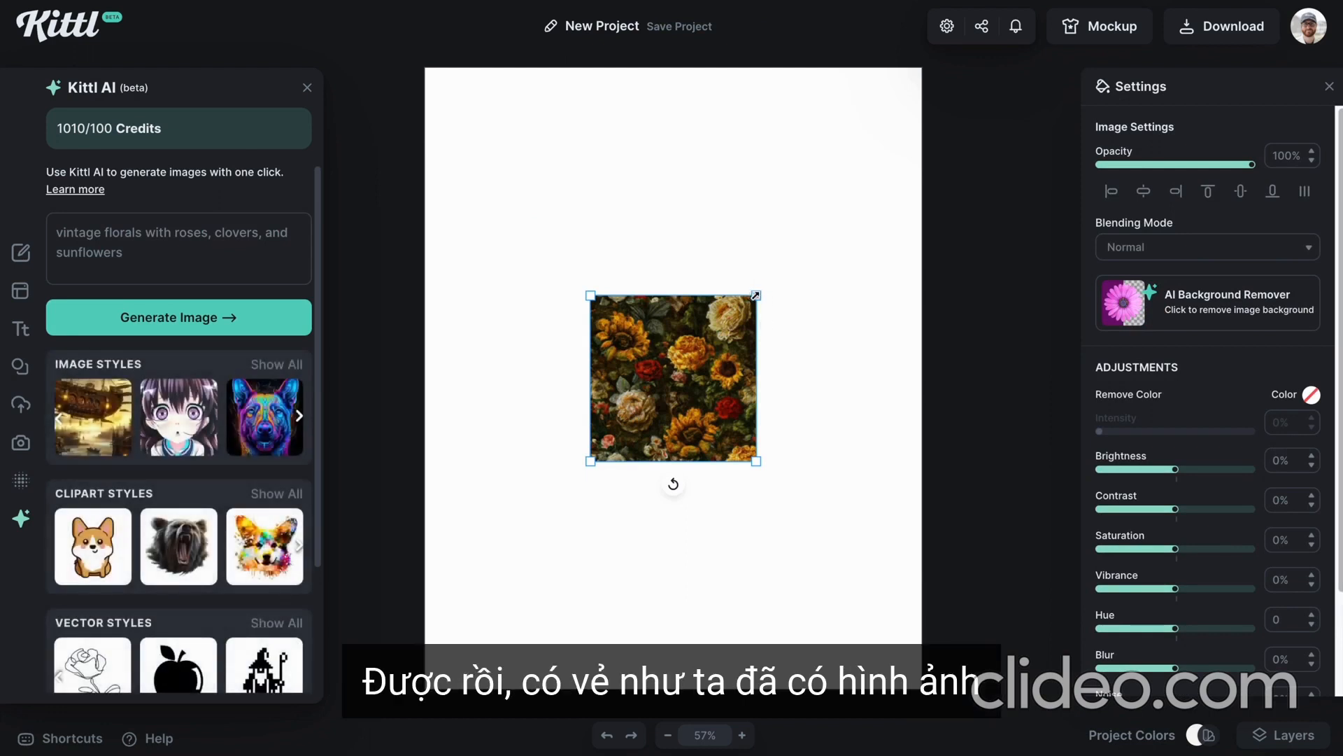
{"action": "left_click_drag", "start_coordinate": [757, 297], "coordinate": [920, 67]}
{"action": "left_click_drag", "start_coordinate": [448, 603], "coordinate": [420, 694]}
{"action": "left_click_drag", "start_coordinate": [913, 689], "coordinate": [930, 689]}
Set the floral pattern's hue to 5 and adjust its saturation and brightness
{"action": "scroll", "coordinate": [1177, 588], "scroll_direction": "down", "scroll_amount": 1}
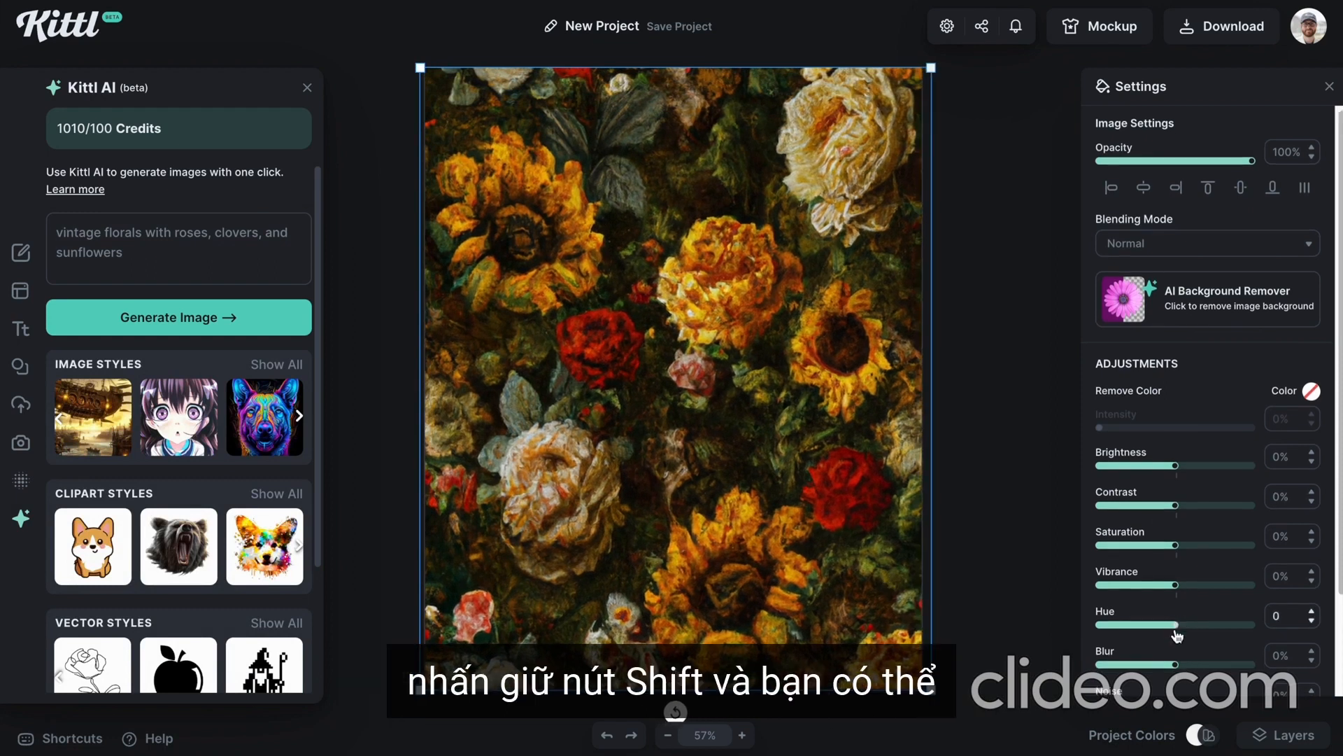
{"action": "mouse_move", "coordinate": [1176, 634]}
{"action": "left_mouse_down"}
{"action": "mouse_move", "coordinate": [1149, 634]}
{"action": "mouse_move", "coordinate": [1198, 633]}
{"action": "mouse_move", "coordinate": [1181, 633]}
{"action": "left_mouse_up"}
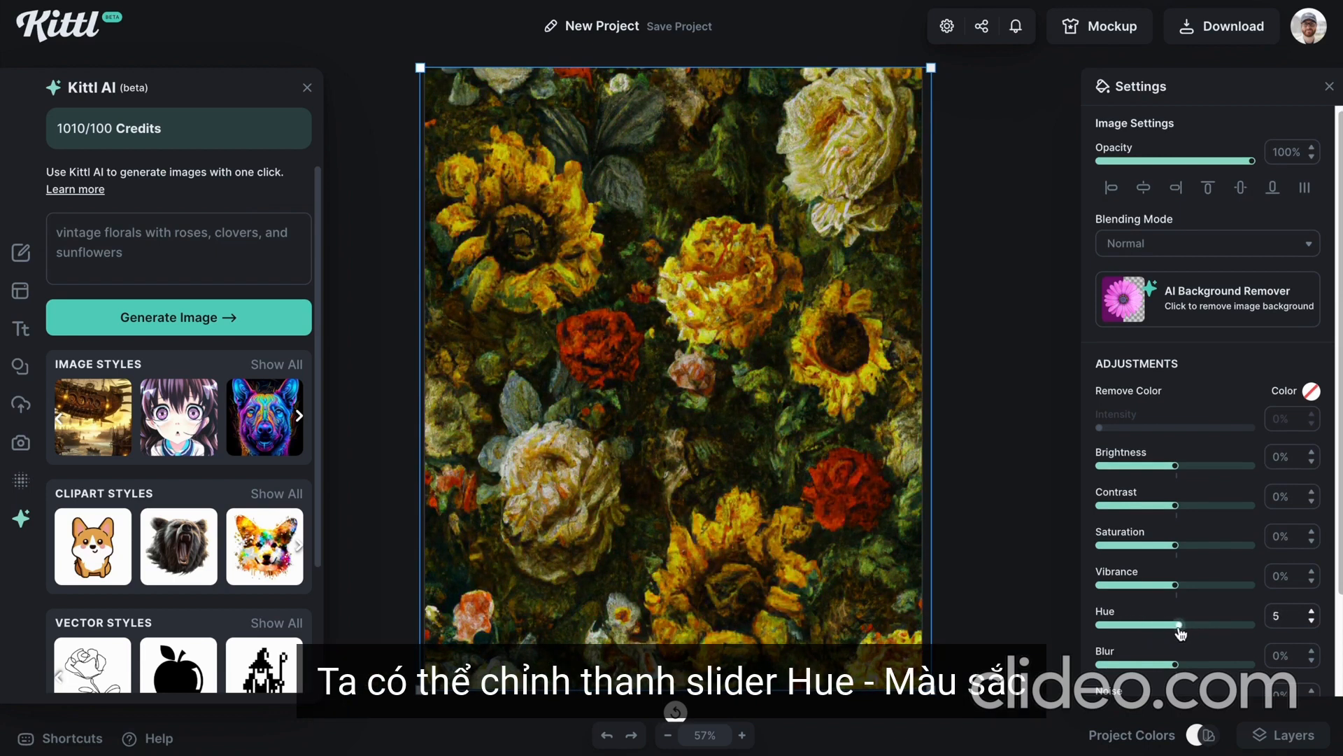
{"action": "left_click_drag", "start_coordinate": [1177, 550], "coordinate": [1162, 515]}
{"action": "mouse_move", "coordinate": [1177, 466]}
{"action": "left_mouse_down"}
{"action": "mouse_move", "coordinate": [1206, 466]}
{"action": "mouse_move", "coordinate": [1174, 466]}
{"action": "left_mouse_up"}
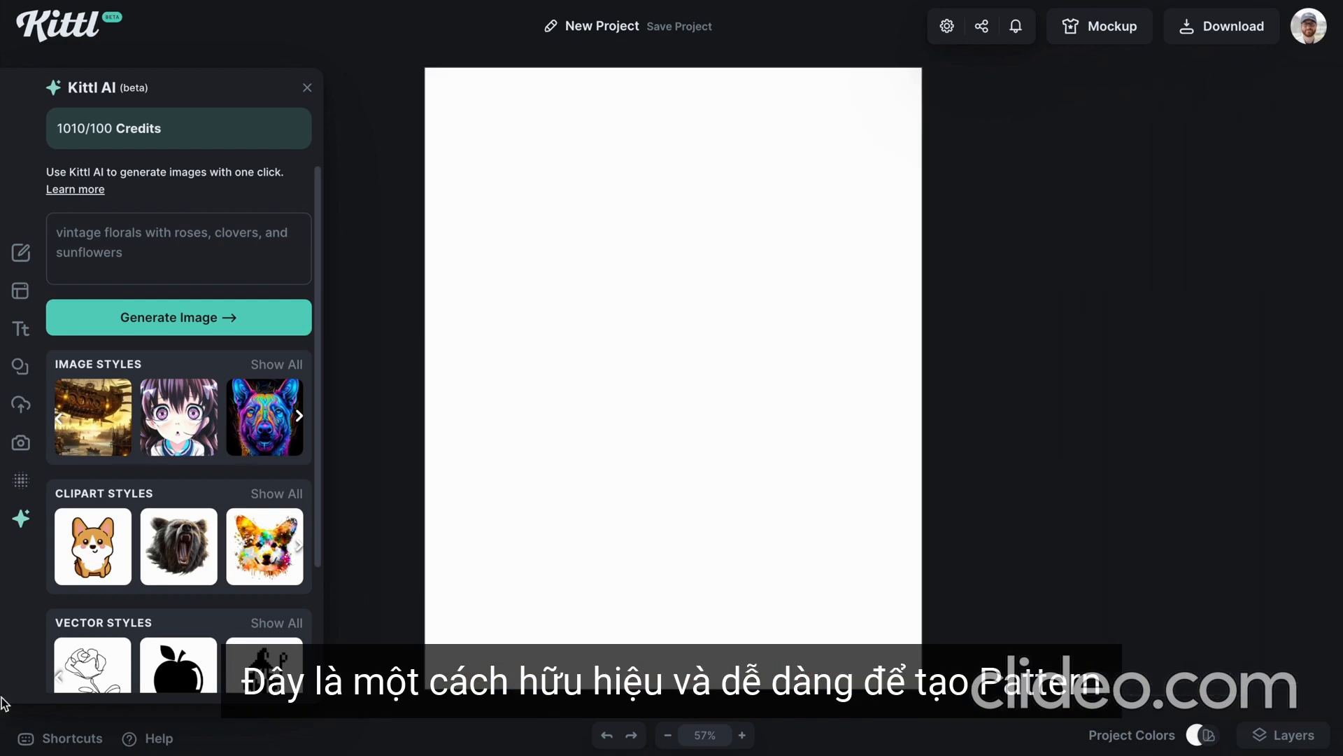
Generate a cute pattern from "pizza and pasta" and a Wallpaper-style pattern from "vintage acanthus leaves"
{"action": "scroll", "coordinate": [219, 552], "scroll_direction": "down", "scroll_amount": 3}
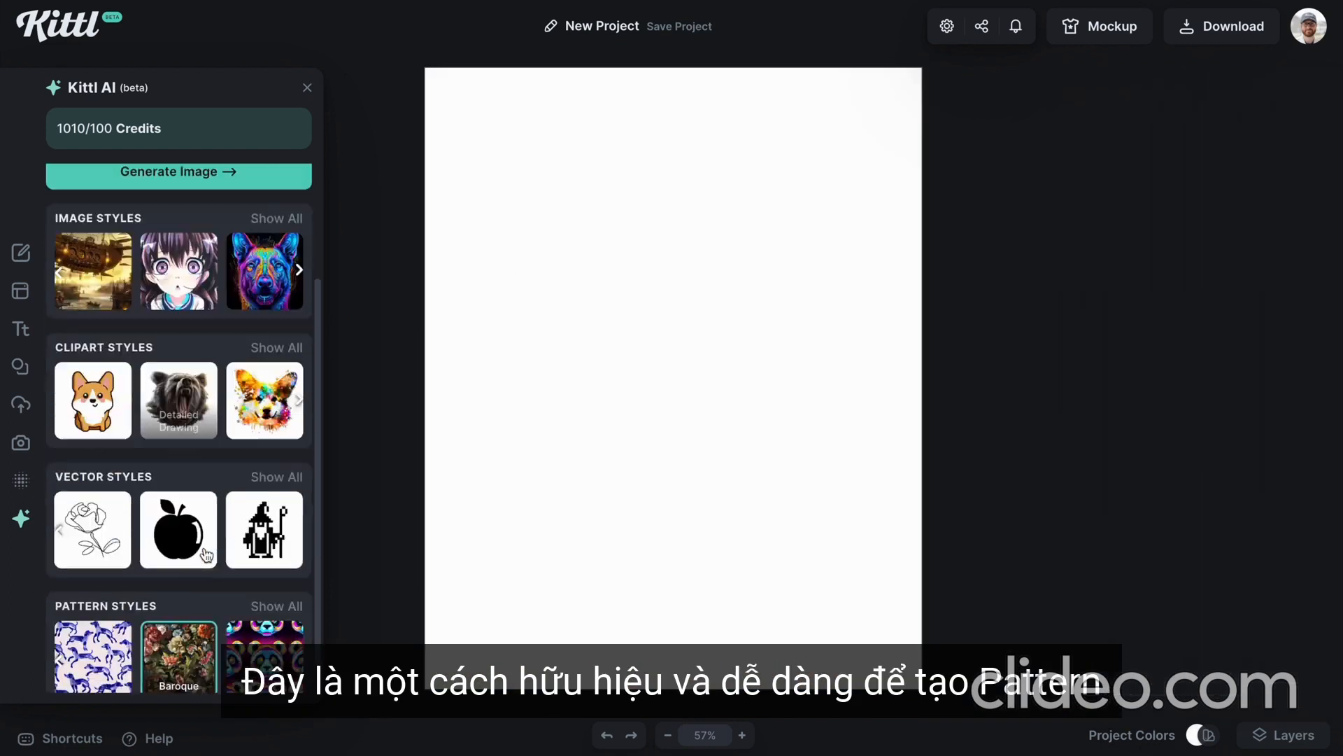
{"action": "left_click", "coordinate": [283, 594]}
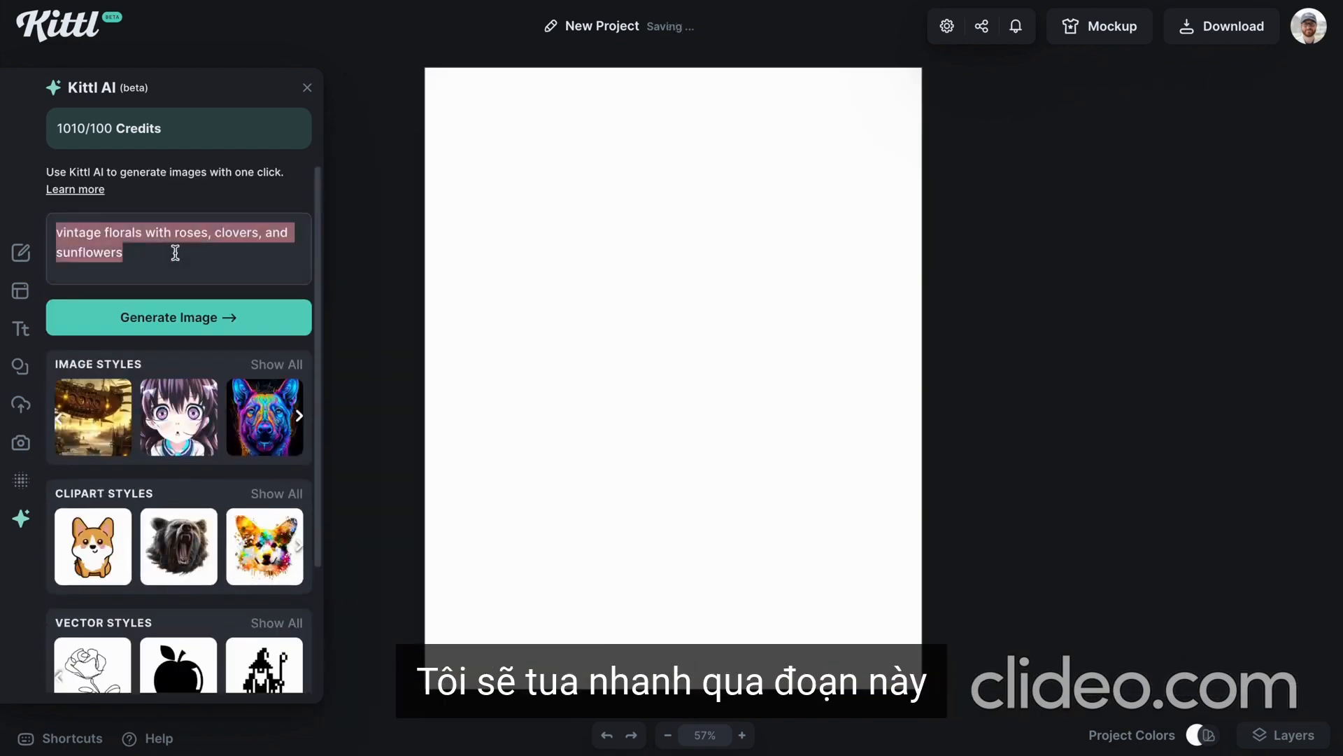
{"action": "type", "text": "pizza and pasta"}
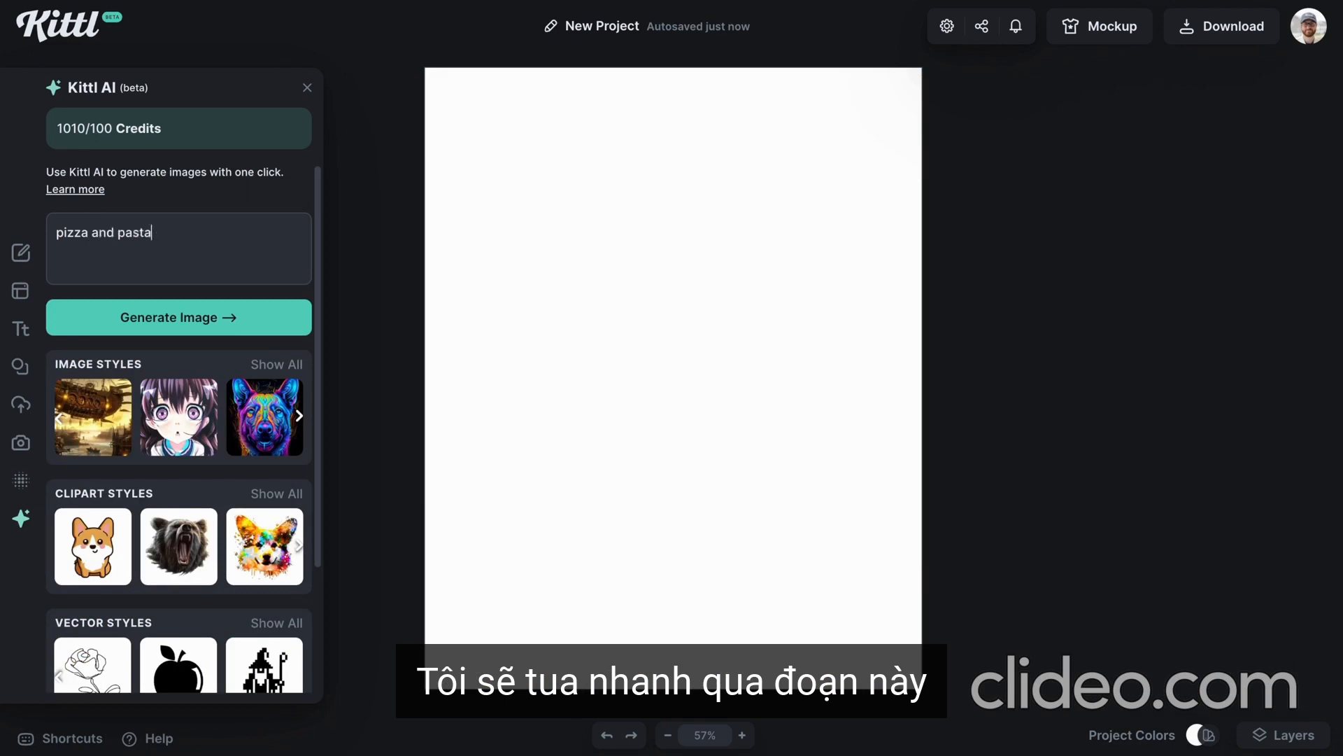
{"action": "left_click", "coordinate": [178, 317]}
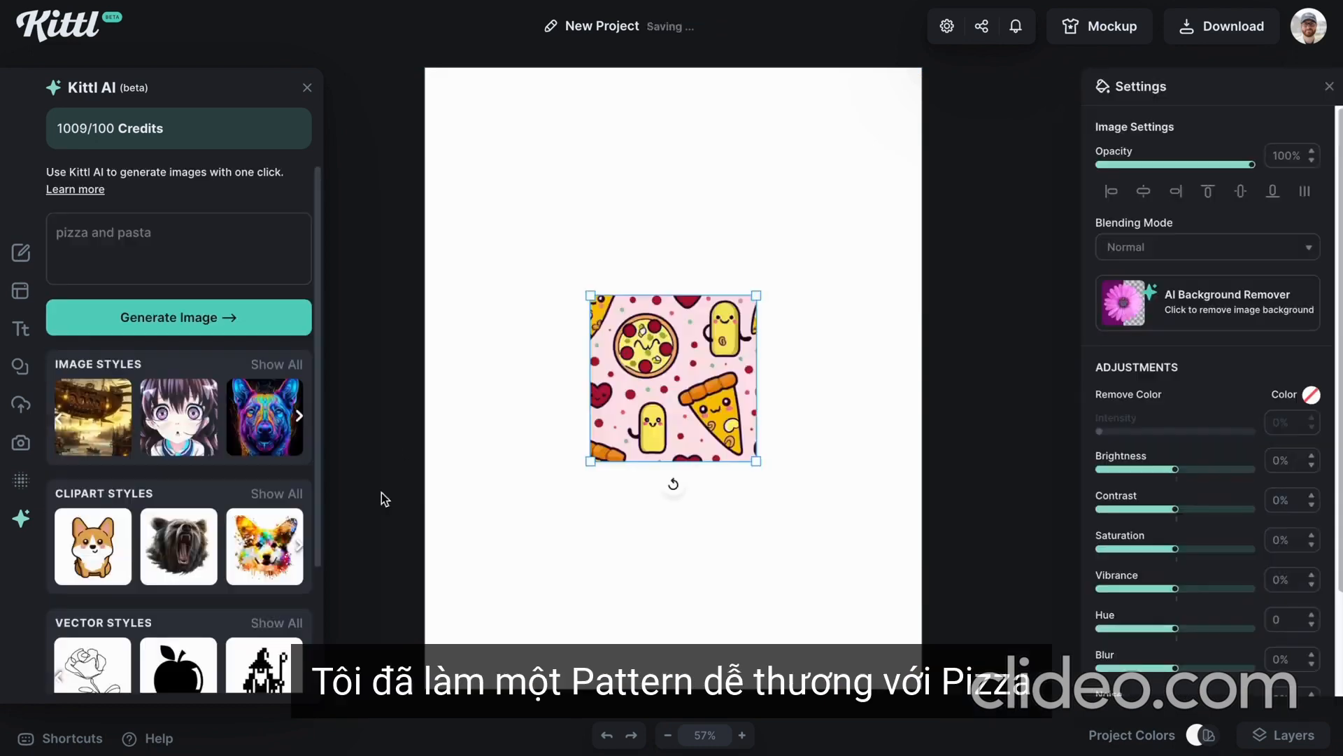
{"action": "triple_click", "coordinate": [174, 232]}
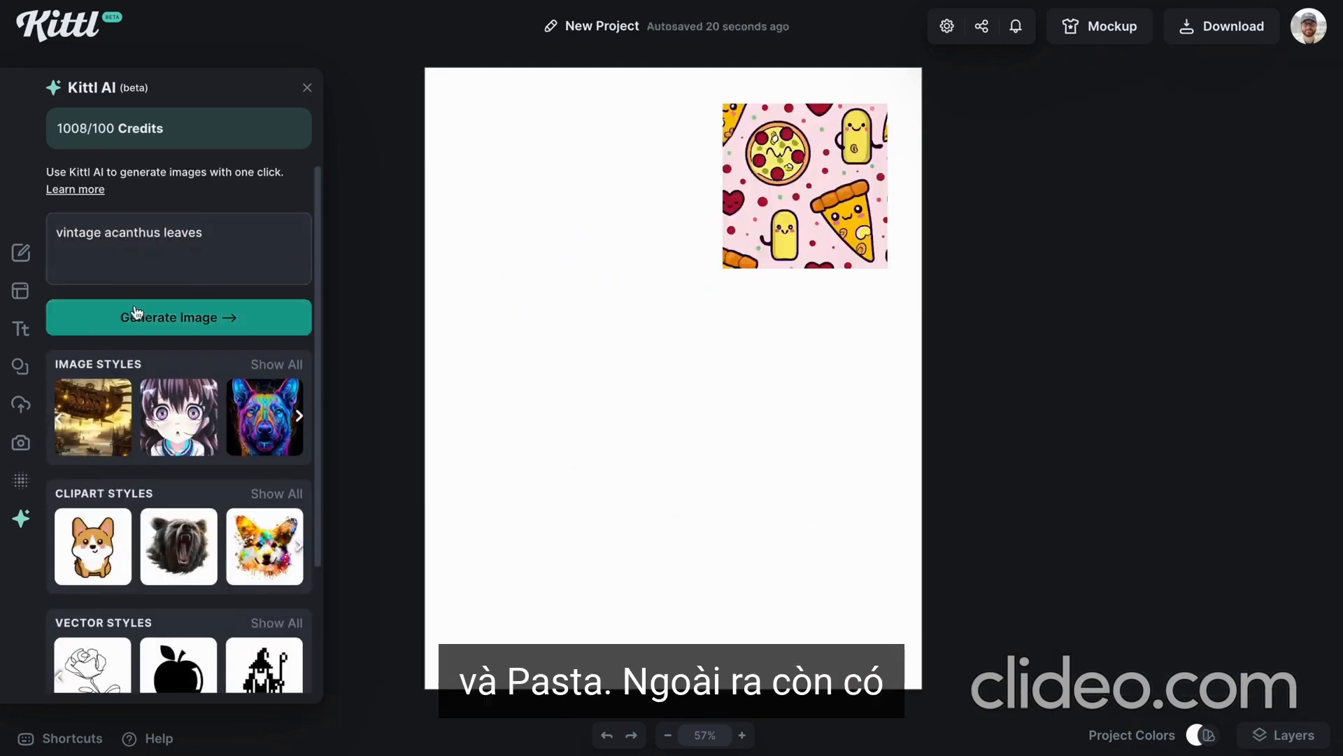
{"action": "left_click", "coordinate": [179, 317]}
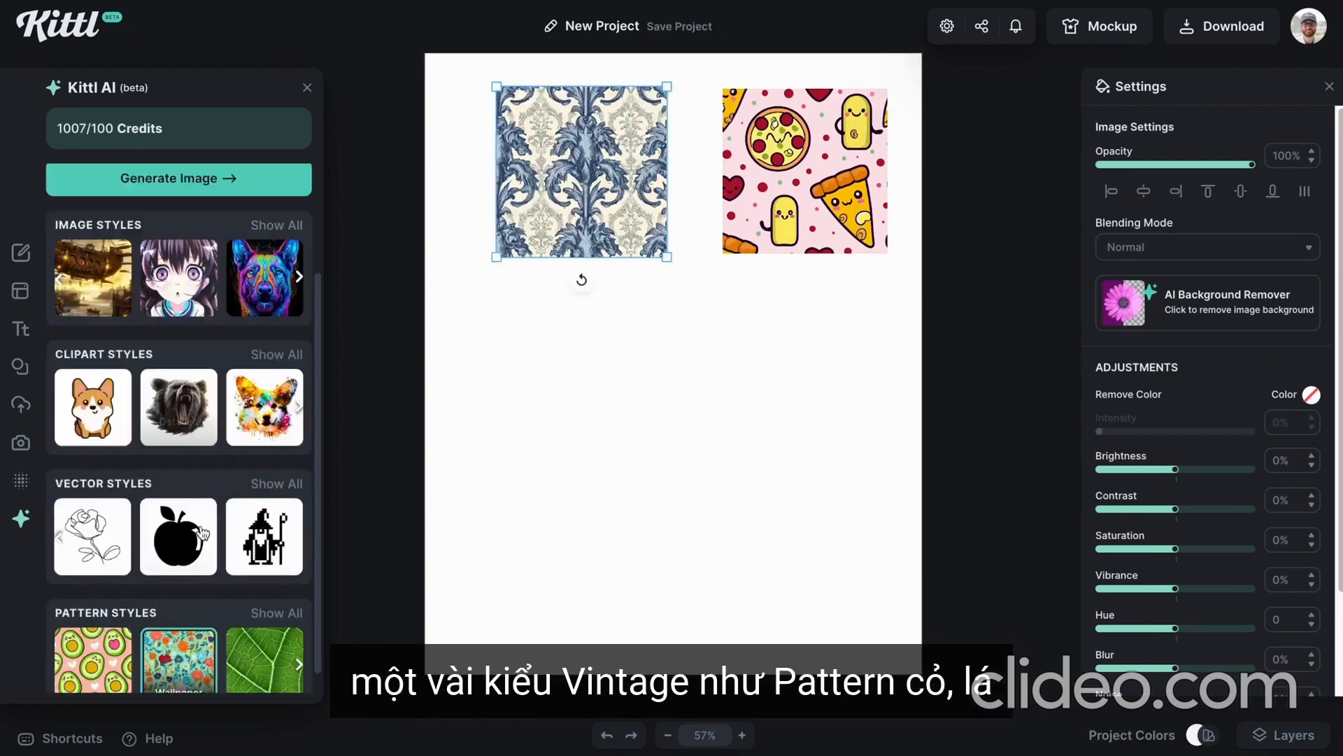
Generate a realistic pattern from "old brick wall with cracks and broken pieces" and lower its brightness
{"action": "left_click", "coordinate": [264, 660]}
{"action": "scroll", "coordinate": [178, 420], "scroll_direction": "up", "scroll_amount": 3}
{"action": "triple_click", "coordinate": [213, 239]}
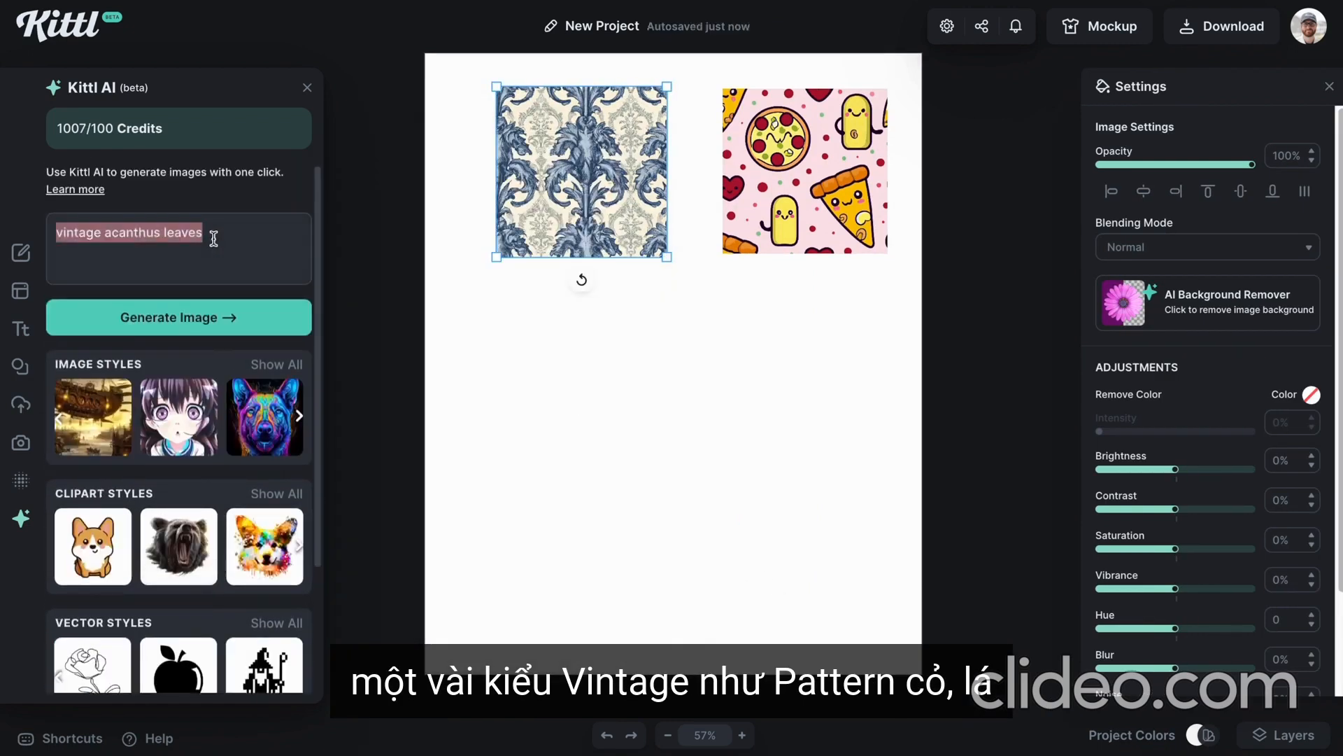
{"action": "type", "text": "fresh "}
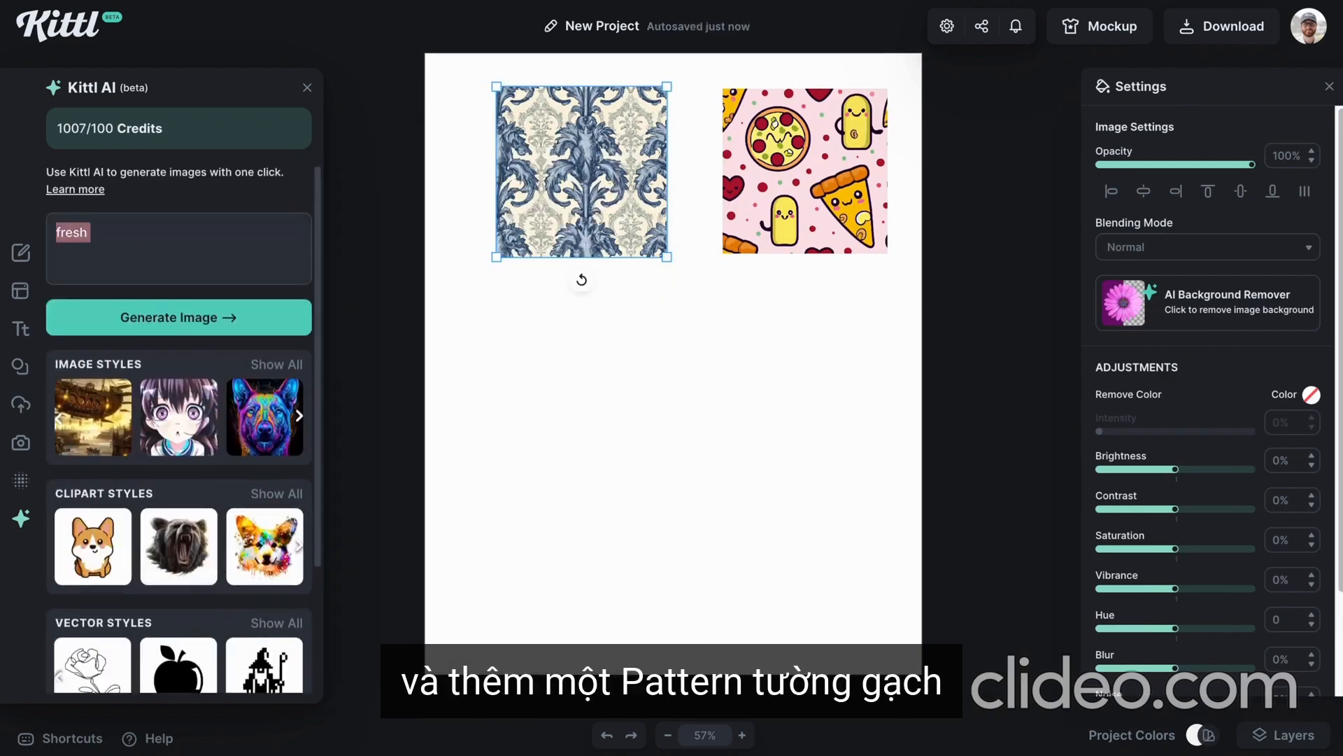
{"action": "type", "text": "pieces"}
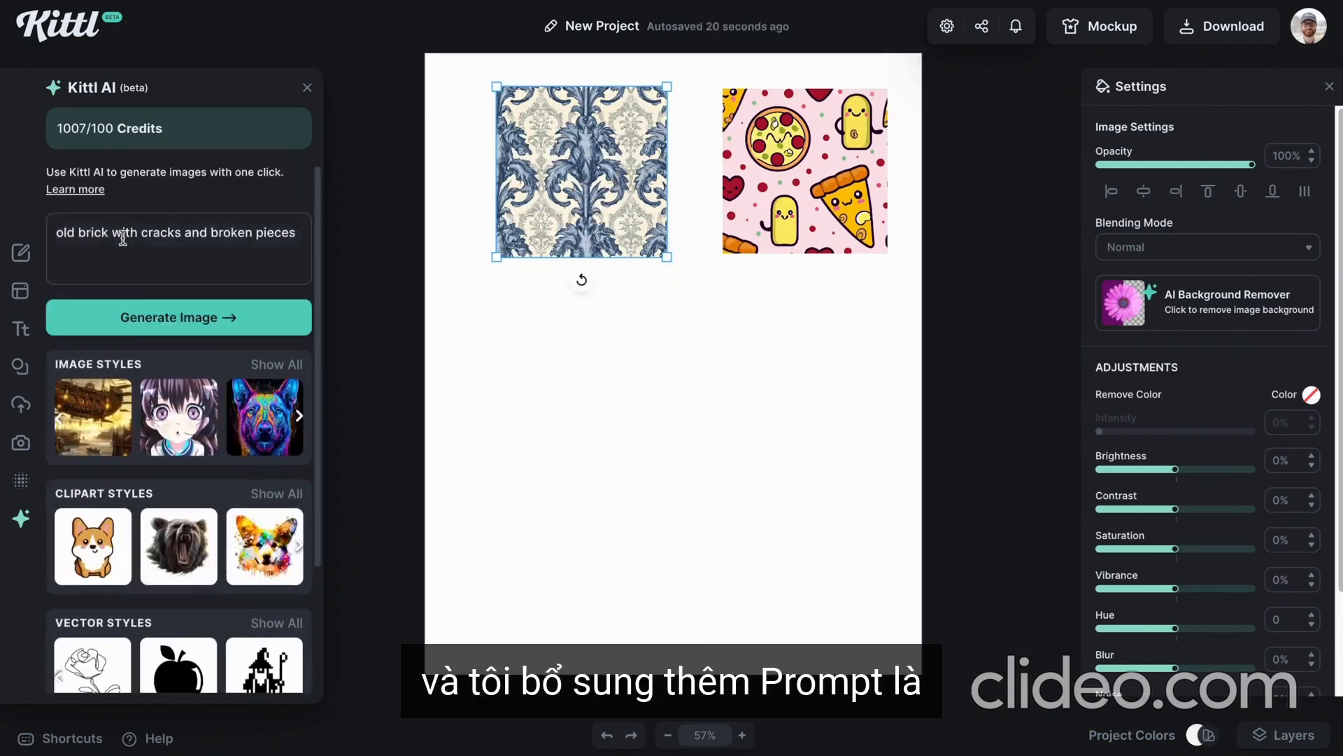
{"action": "left_click", "coordinate": [165, 322]}
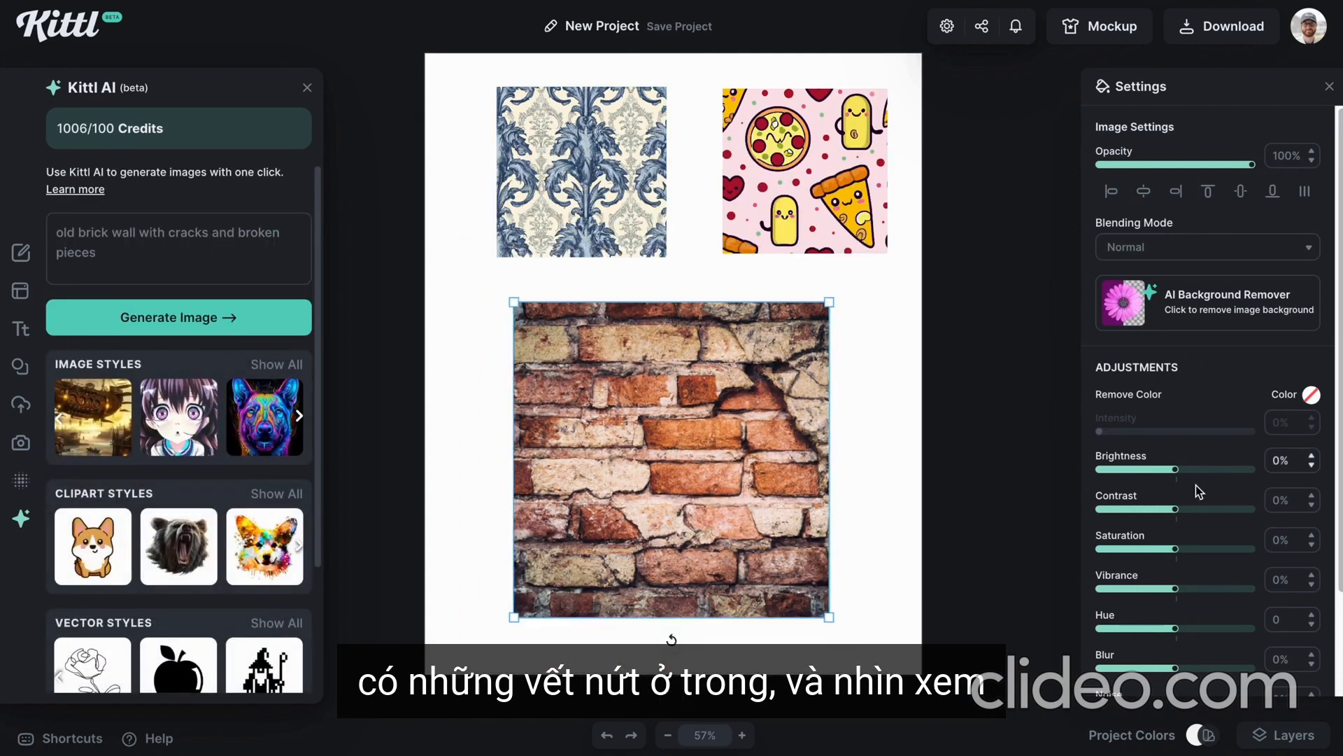
{"action": "left_click_drag", "start_coordinate": [1175, 469], "coordinate": [1165, 475]}
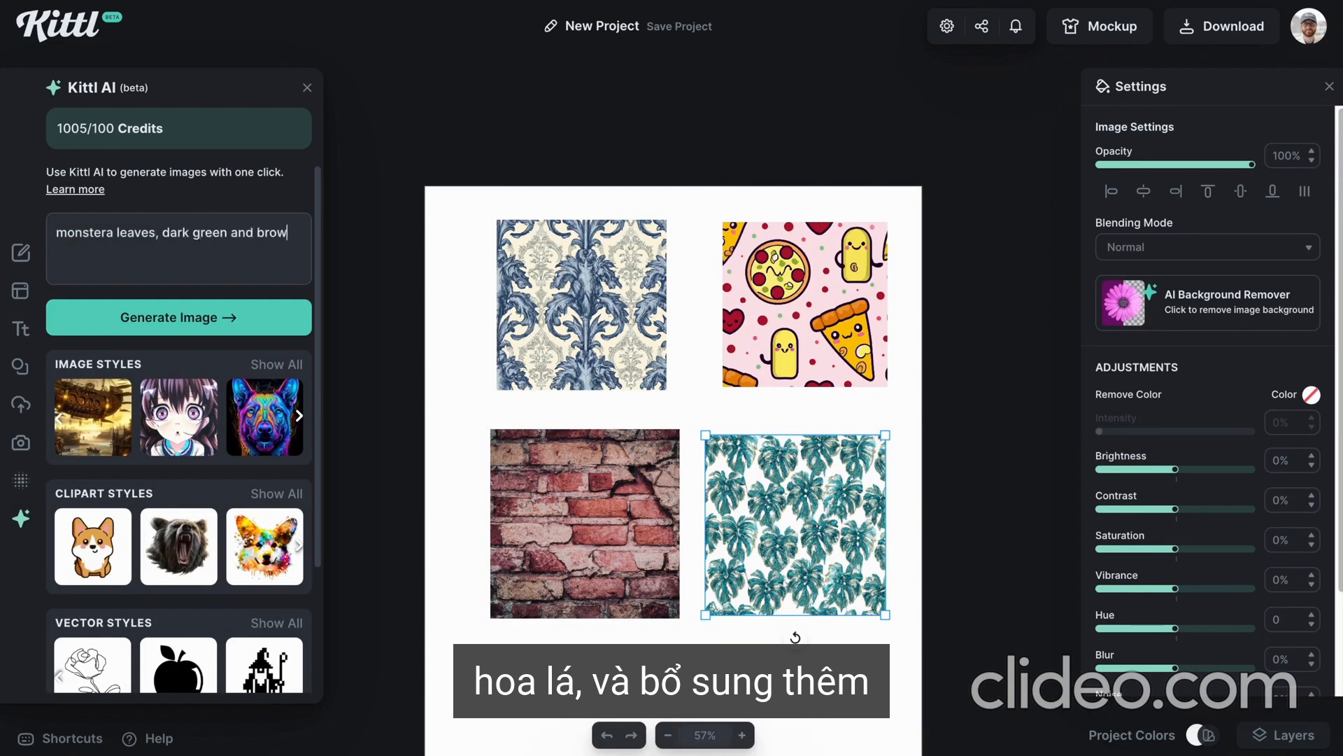
Generate a leaf pattern from the prompt "monstera leaves, dark green and browns"
{"action": "type", "text": "s"}
{"action": "key", "text": "Return"}
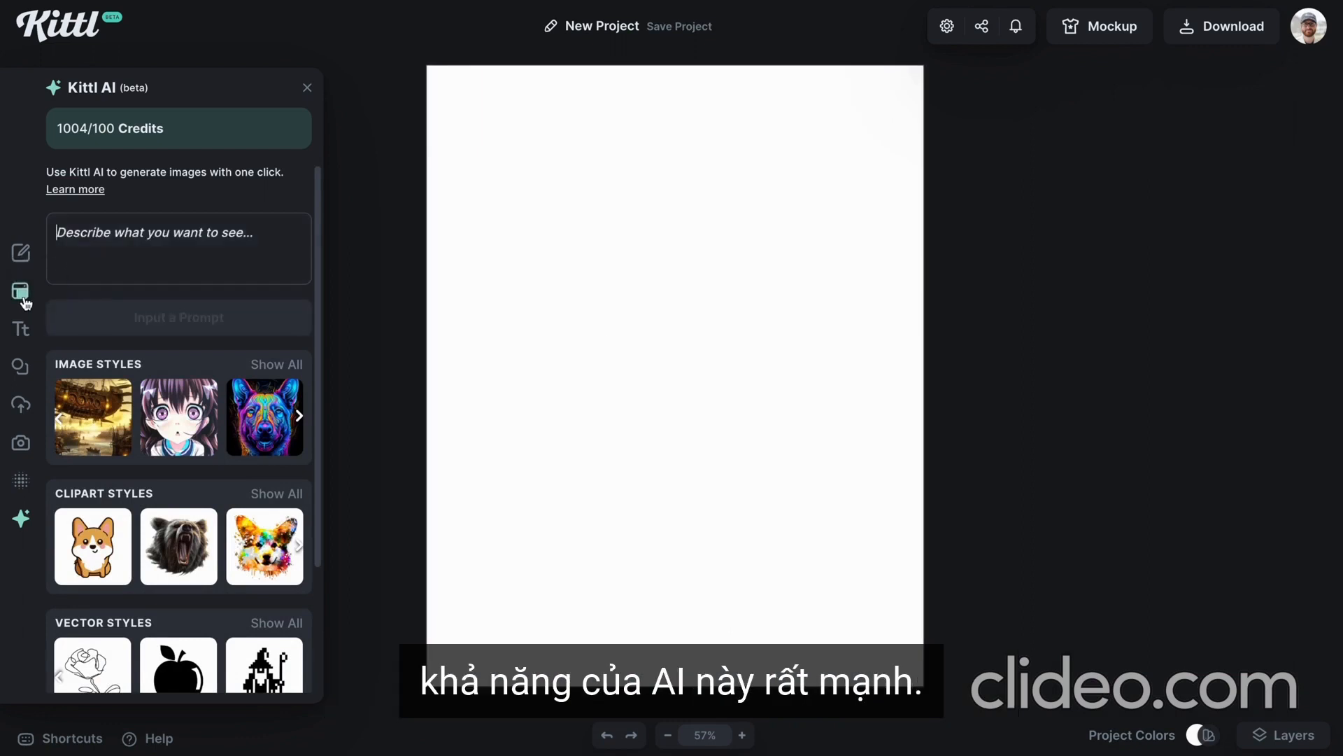
Search the T-shirt templates for "retro" and load the "Out of the Box" chef design
{"action": "left_click", "coordinate": [22, 296]}
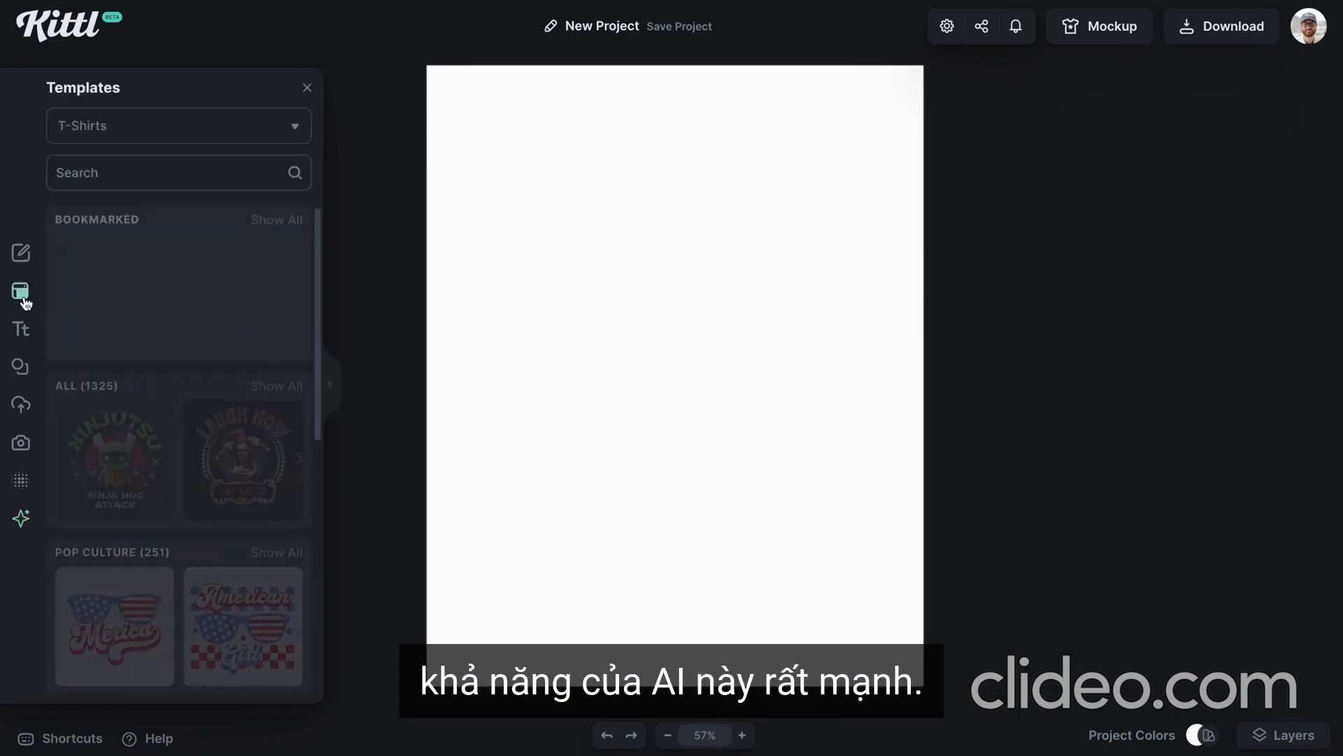
{"action": "left_click", "coordinate": [128, 168]}
{"action": "type", "text": "retro"}
{"action": "key", "text": "Return"}
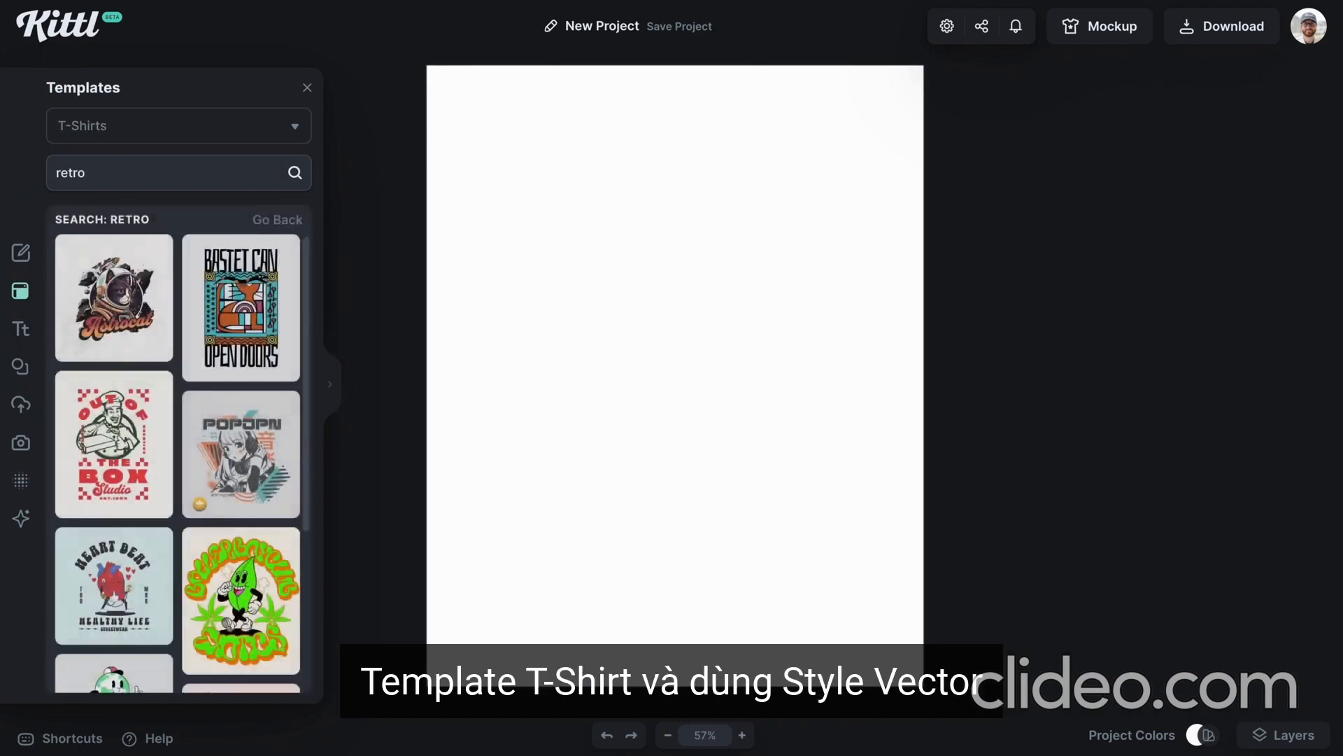
{"action": "left_click", "coordinate": [128, 441]}
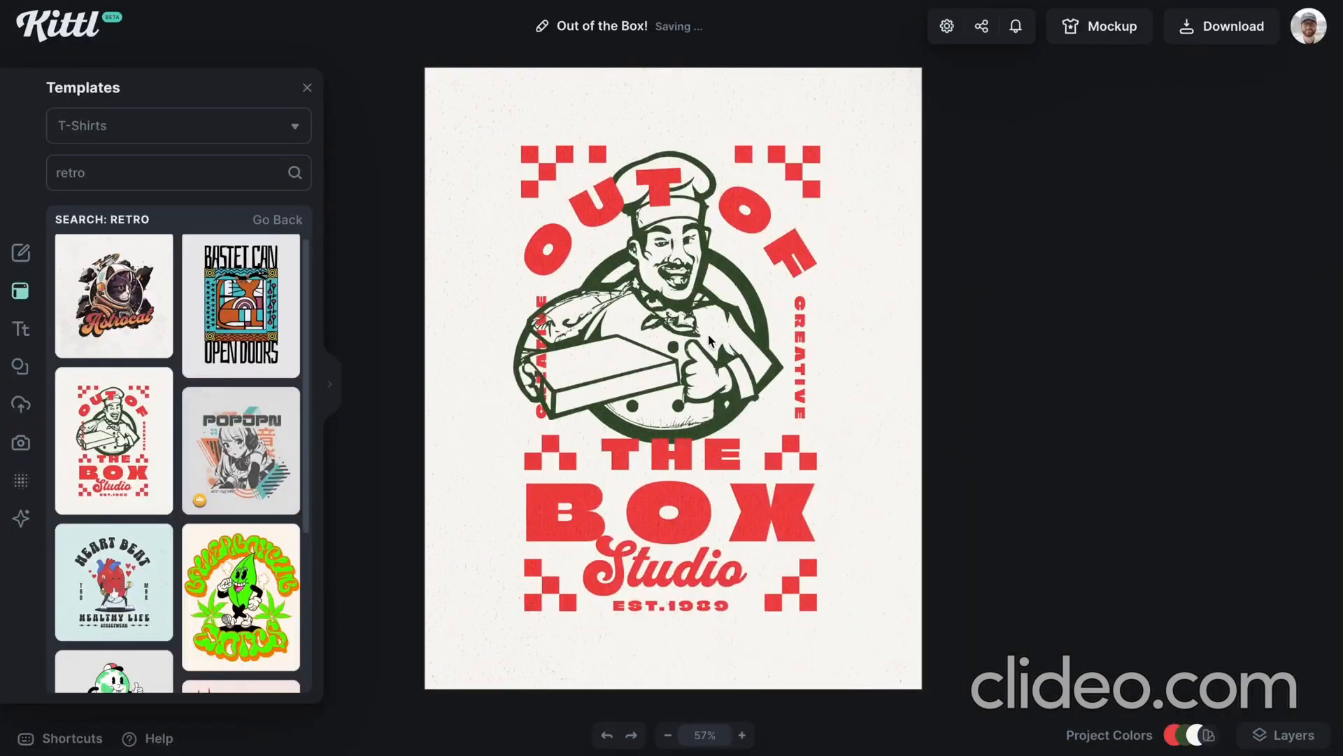
Move the template's chef illustration slightly and try a different color on it
{"action": "left_click", "coordinate": [708, 341]}
{"action": "left_click", "coordinate": [692, 272]}
{"action": "left_click_drag", "start_coordinate": [692, 273], "coordinate": [734, 301]}
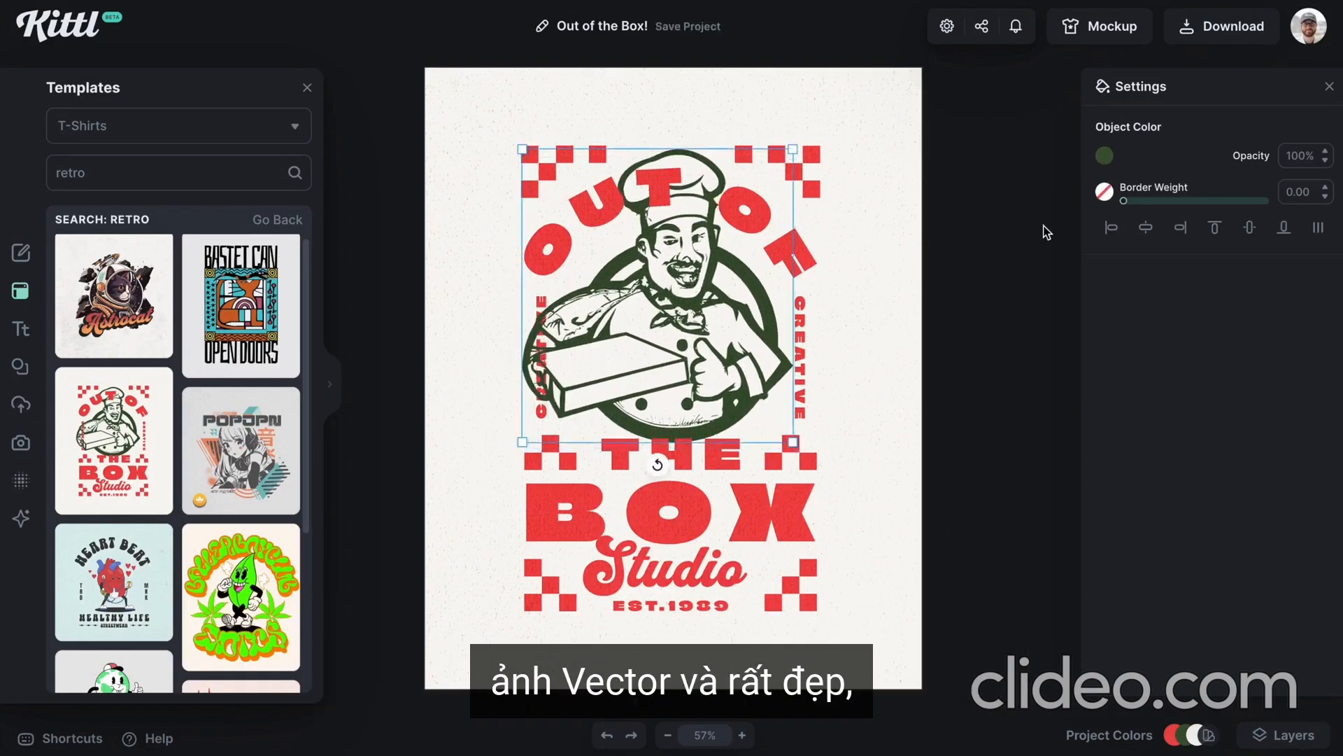
{"action": "left_click", "coordinate": [1105, 155]}
{"action": "mouse_move", "coordinate": [973, 316]}
{"action": "left_mouse_down"}
{"action": "mouse_move", "coordinate": [966, 249]}
{"action": "mouse_move", "coordinate": [899, 259]}
{"action": "mouse_move", "coordinate": [972, 320]}
{"action": "mouse_move", "coordinate": [932, 327]}
{"action": "left_mouse_up"}
{"action": "left_click", "coordinate": [748, 102]}
Delete the chef illustration from the center of the template
{"action": "left_click", "coordinate": [683, 285]}
{"action": "key", "text": "Delete"}
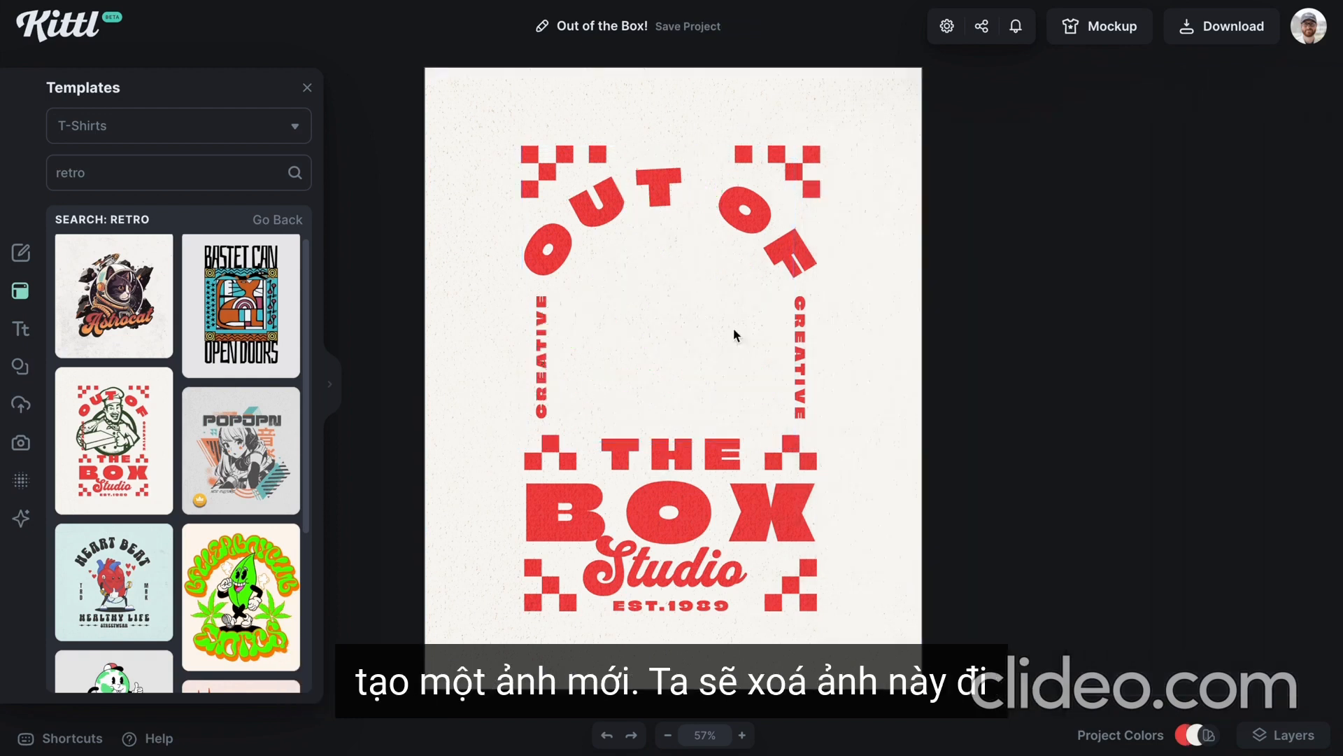
Replace the two vertical "CREATIVE" texts with "SPECIALTY" on the left and "HANDMADE" on the right
{"action": "left_click", "coordinate": [543, 357]}
{"action": "double_click", "coordinate": [543, 357]}
{"action": "type", "text": "SPECIALTY"}
{"action": "key", "text": "Escape"}
{"action": "left_click", "coordinate": [823, 385]}
{"action": "double_click", "coordinate": [800, 378]}
{"action": "key", "text": "BackSpace"}
{"action": "type", "text": "HANDMADE"}
{"action": "left_click", "coordinate": [800, 338]}
Change the script word "Studio" to "Pizza" and the small line beneath it to "NEW YORK"
{"action": "left_click", "coordinate": [711, 584]}
{"action": "double_click", "coordinate": [710, 584]}
{"action": "type", "text": "Pizza"}
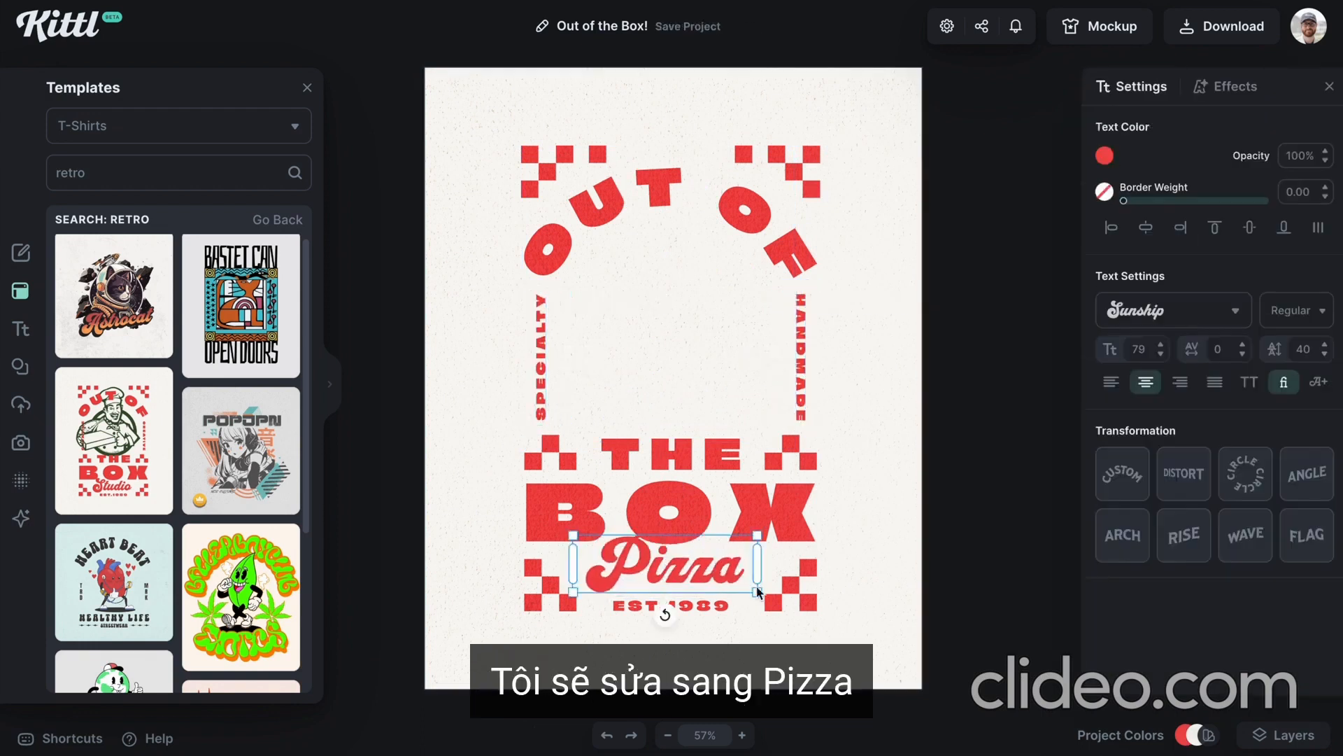
{"action": "left_click", "coordinate": [706, 606]}
{"action": "double_click", "coordinate": [710, 595]}
{"action": "type", "text": "NEW YORK"}
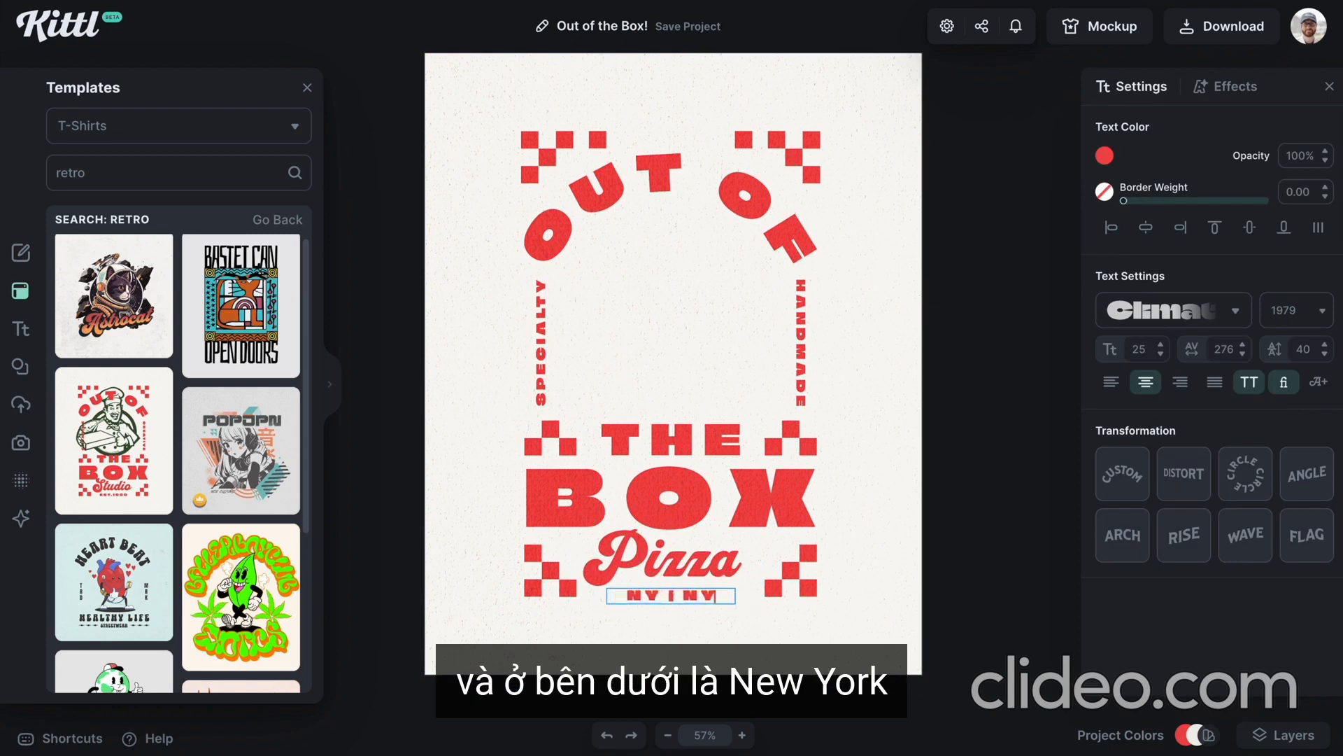
{"action": "key", "text": "Escape"}
Generate "a piece of pizza with cheese dripping" in the Vector Art style with Kittl AI
{"action": "left_click", "coordinate": [21, 518]}
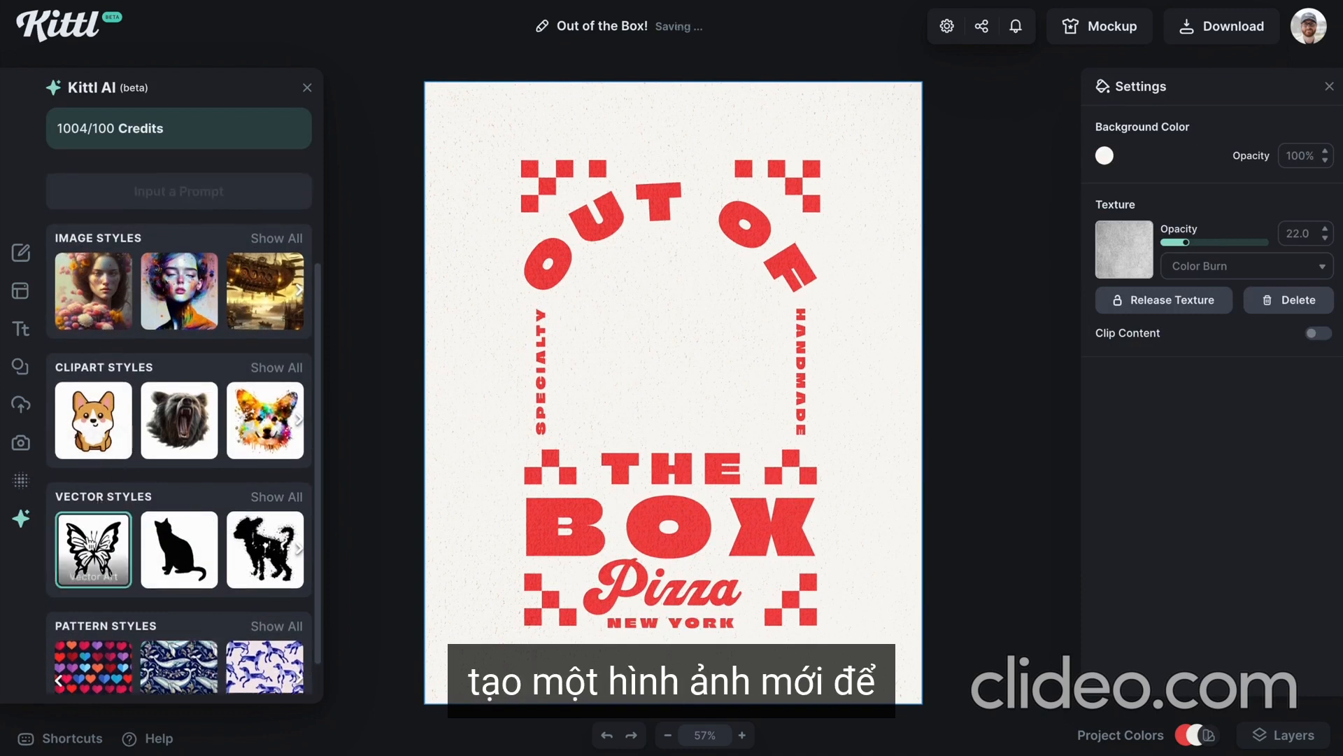
{"action": "left_click", "coordinate": [151, 245]}
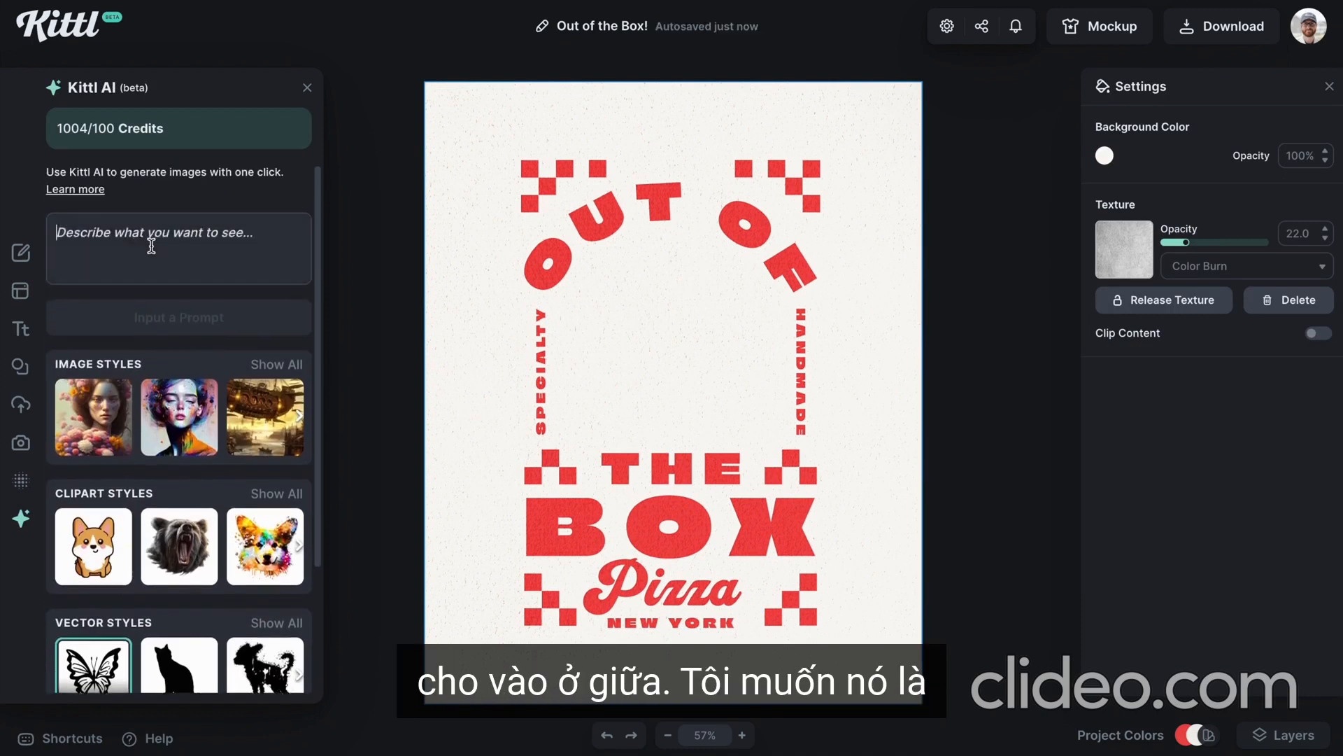
{"action": "type", "text": "a piece of pizza with ch"}
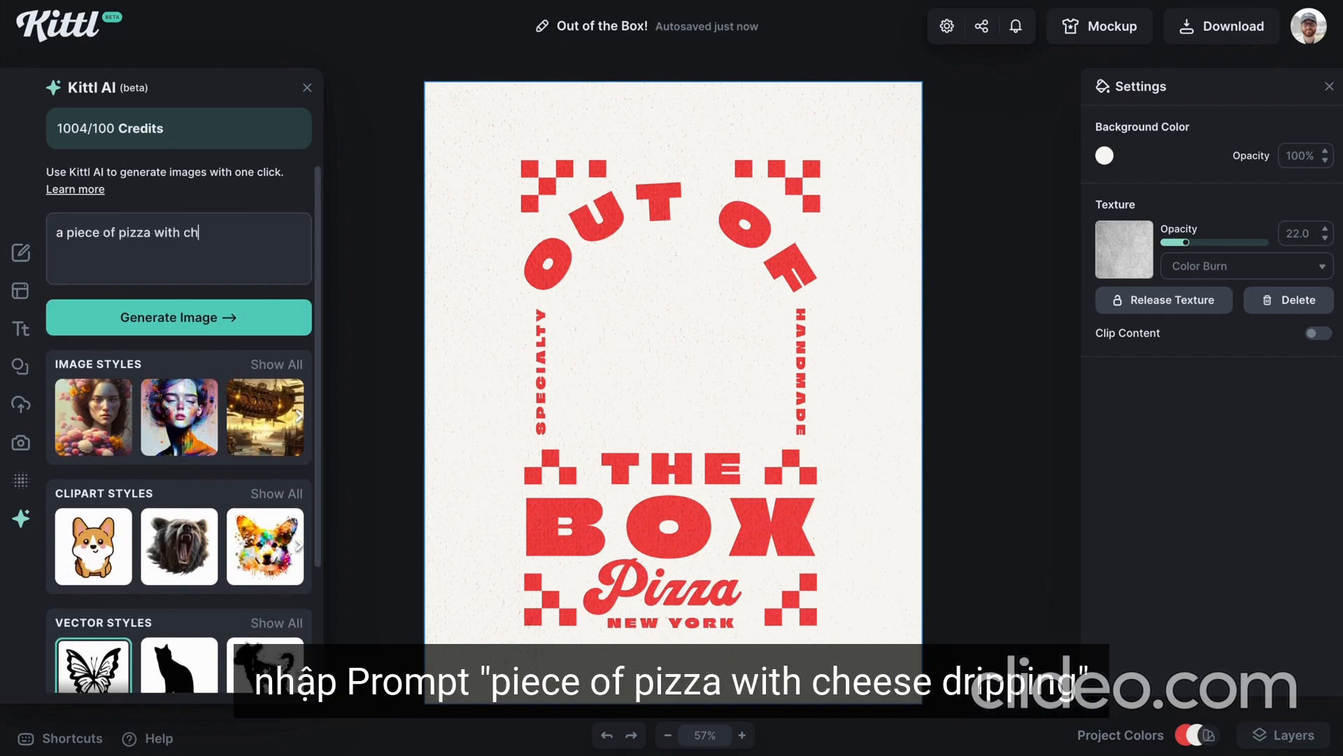
{"action": "type", "text": "eese dripping"}
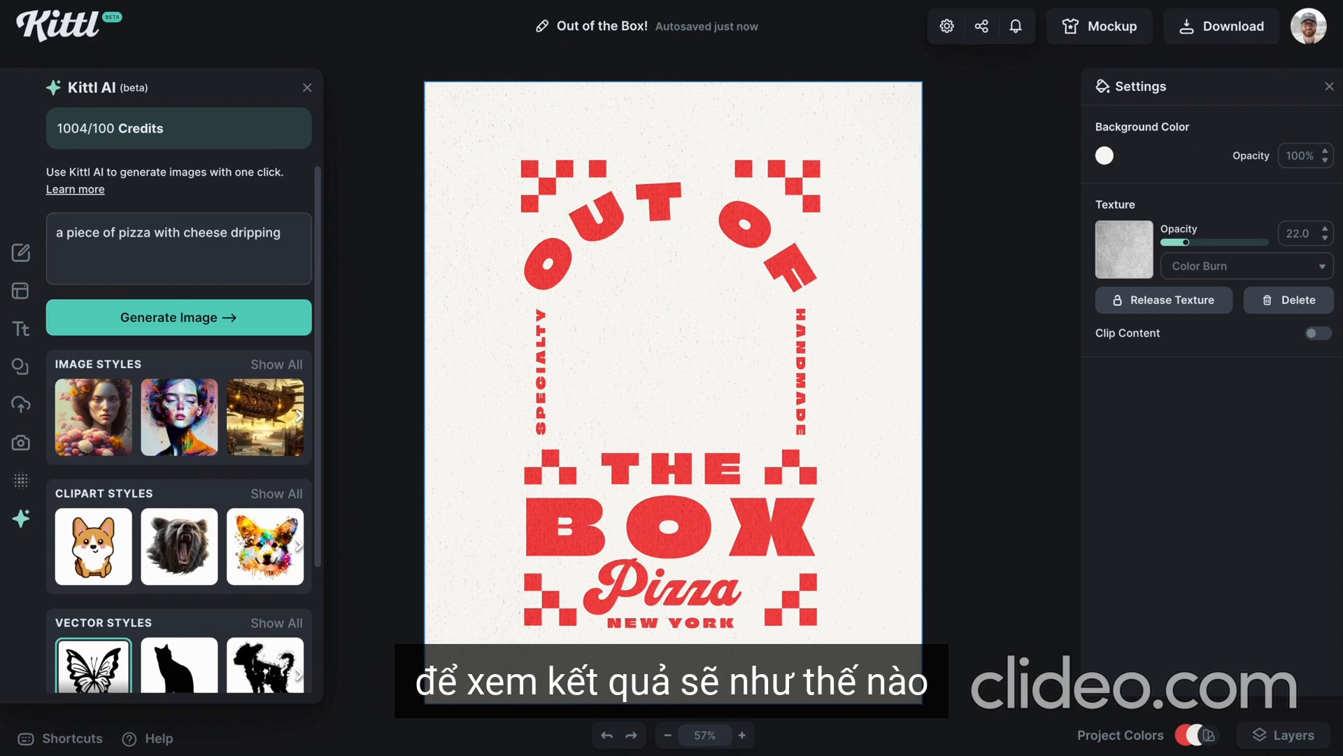
{"action": "left_click", "coordinate": [154, 317]}
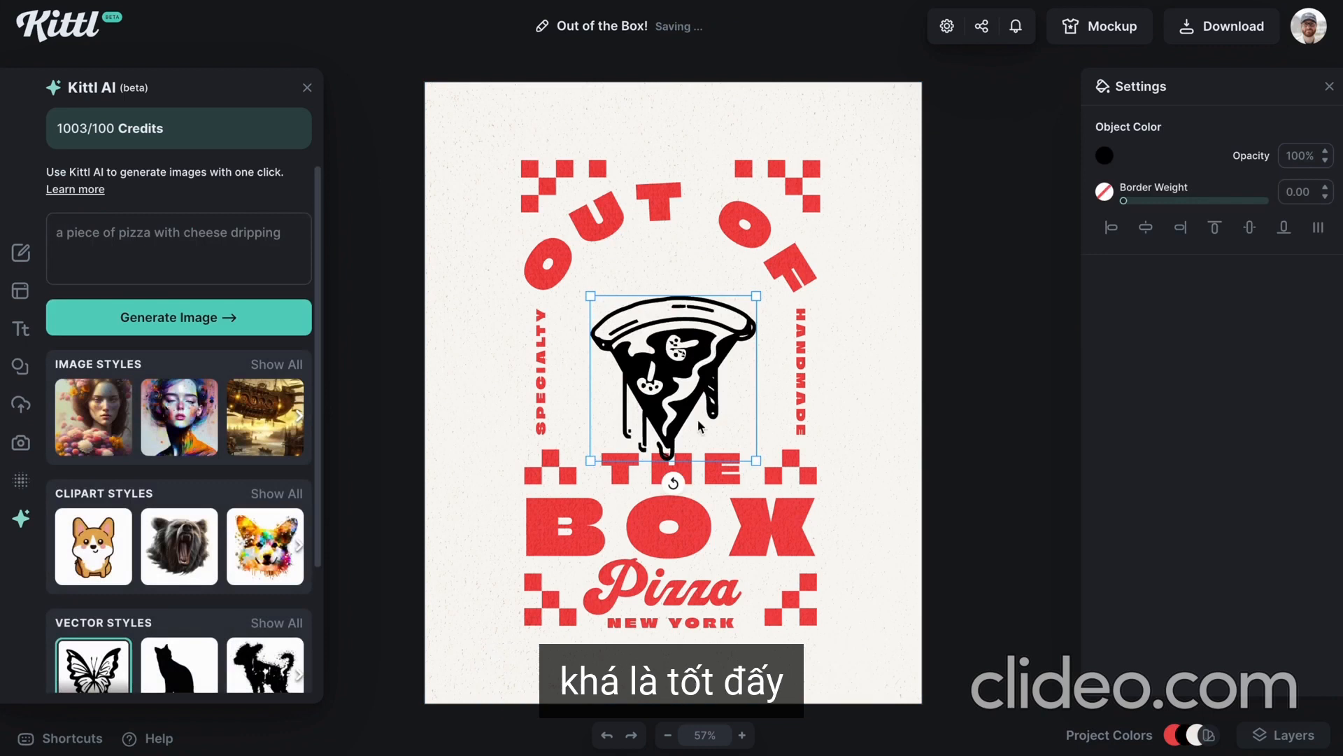
Tilt the pizza slice clockwise and enlarge it to fill the space beneath the arched OUT OF lettering
{"action": "left_click_drag", "start_coordinate": [673, 483], "coordinate": [641, 478]}
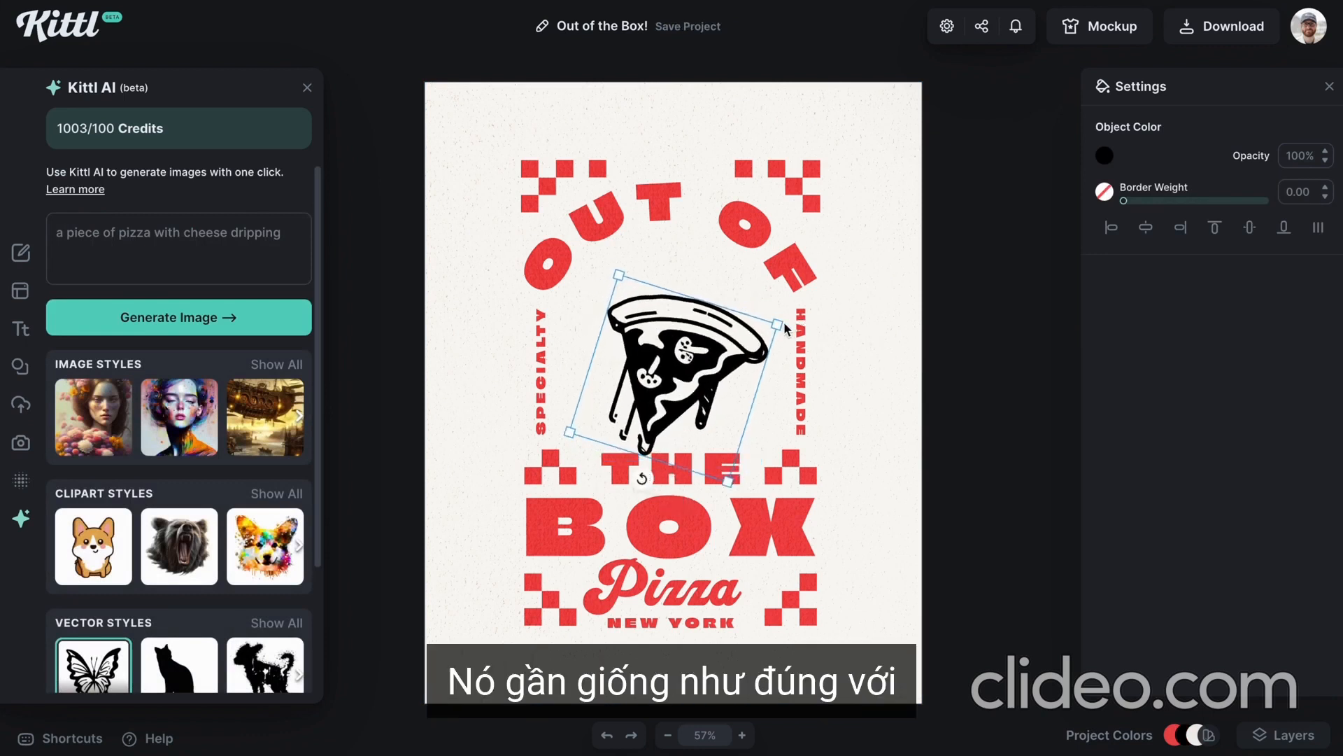
{"action": "left_click_drag", "start_coordinate": [782, 322], "coordinate": [794, 279]}
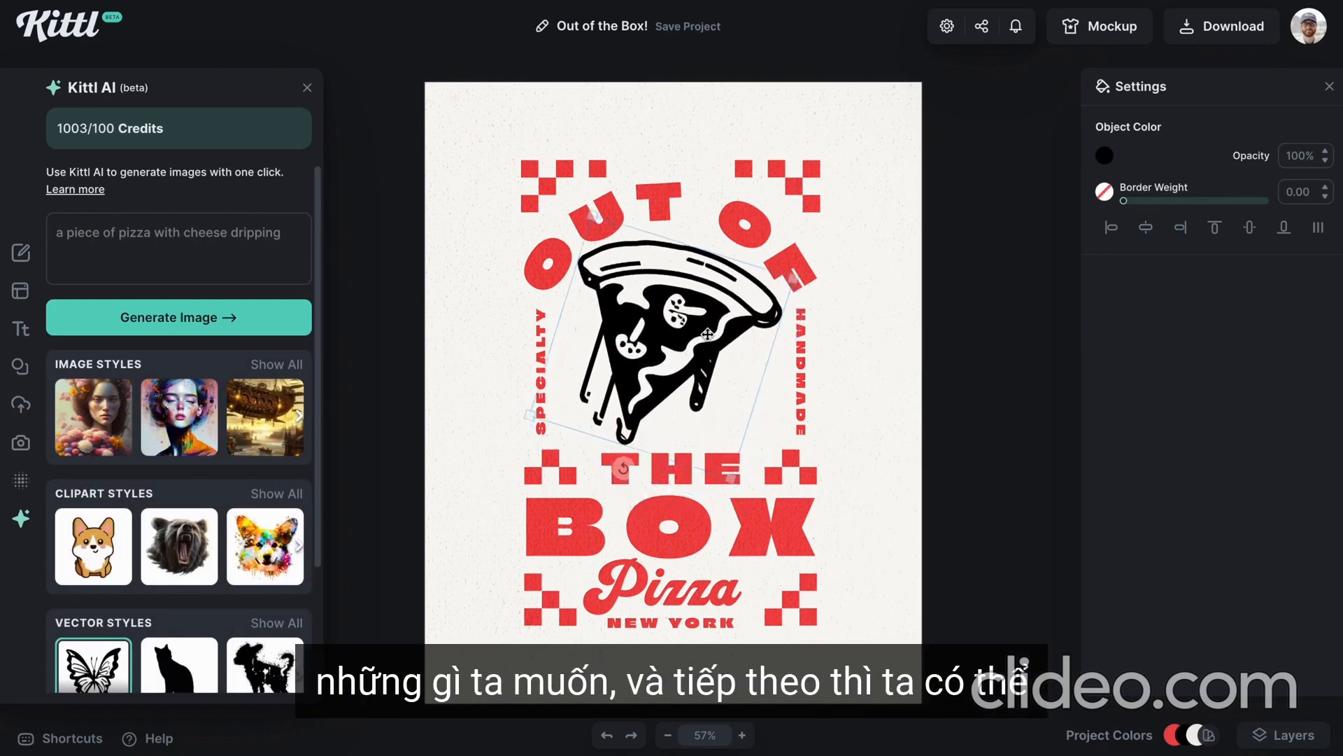
Recolor the pizza slice with the document's red and tilt it slightly further clockwise in the middle of the design
{"action": "left_click", "coordinate": [1105, 156]}
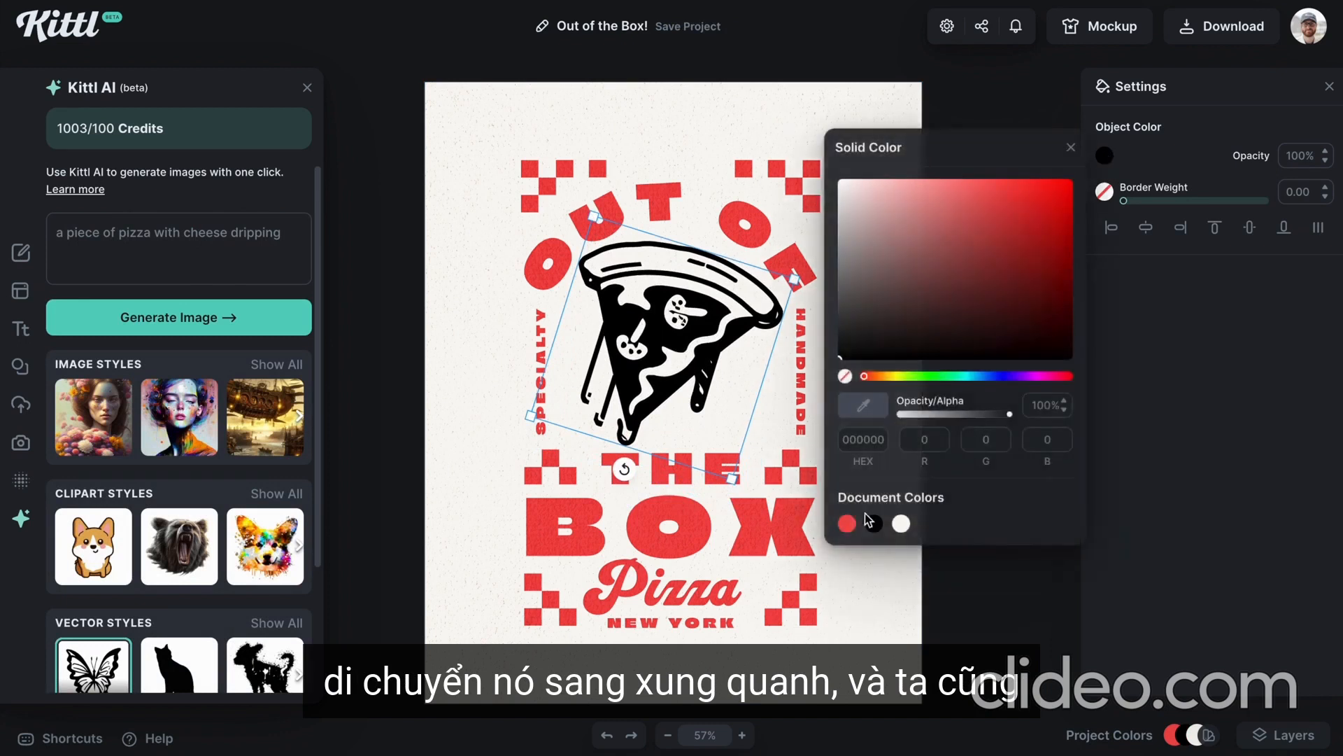
{"action": "left_click", "coordinate": [847, 523]}
{"action": "left_click", "coordinate": [902, 613]}
{"action": "left_click_drag", "start_coordinate": [762, 333], "coordinate": [755, 344]}
{"action": "left_click_drag", "start_coordinate": [617, 480], "coordinate": [598, 471]}
{"action": "left_click_drag", "start_coordinate": [677, 364], "coordinate": [680, 368]}
{"action": "left_click", "coordinate": [983, 397]}
{"action": "left_click", "coordinate": [708, 347]}
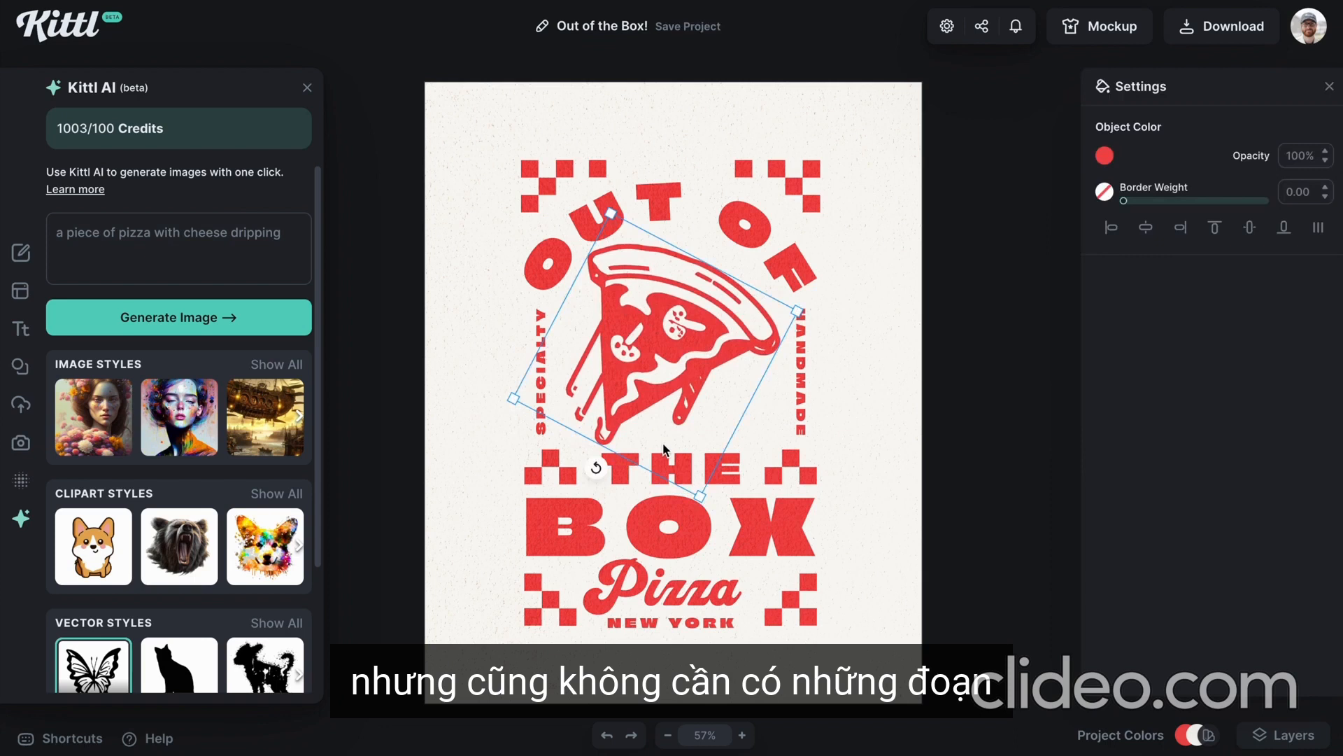
Delete the red pizza slice from the center of the template
{"action": "scroll", "coordinate": [555, 444], "scroll_direction": "up", "scroll_amount": 3}
{"action": "scroll", "coordinate": [517, 416], "scroll_direction": "down", "scroll_amount": 3}
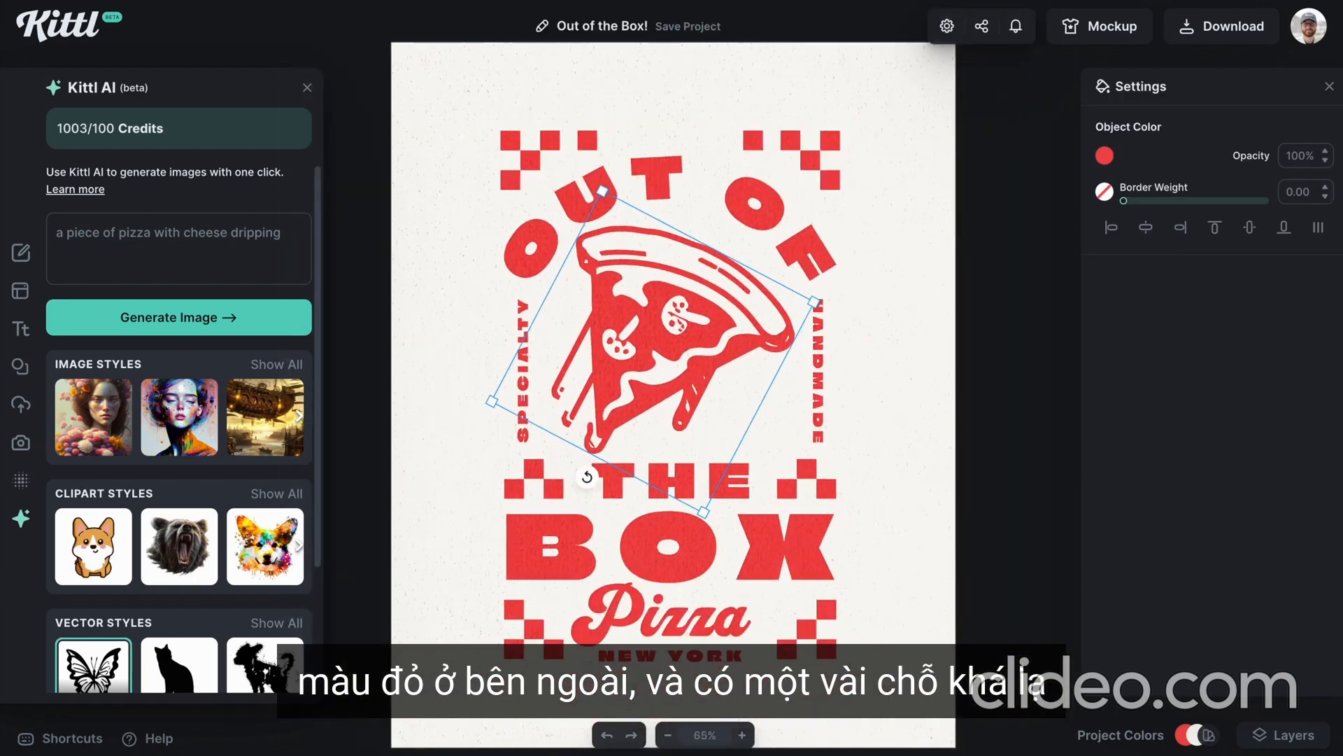
{"action": "key", "text": "Delete"}
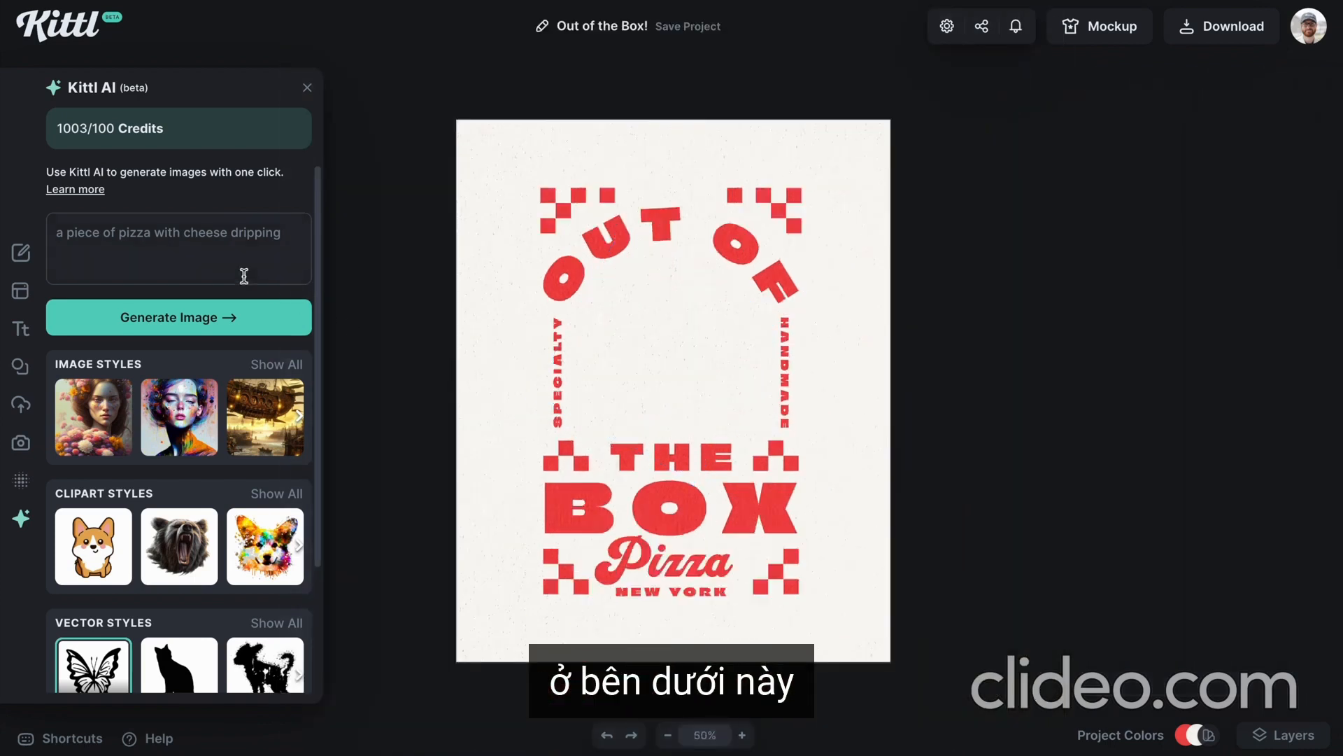
Generate "a wide angle shot of a pizza box with a piece of pizza on the front" in the Vector Art style
{"action": "double_click", "coordinate": [214, 237]}
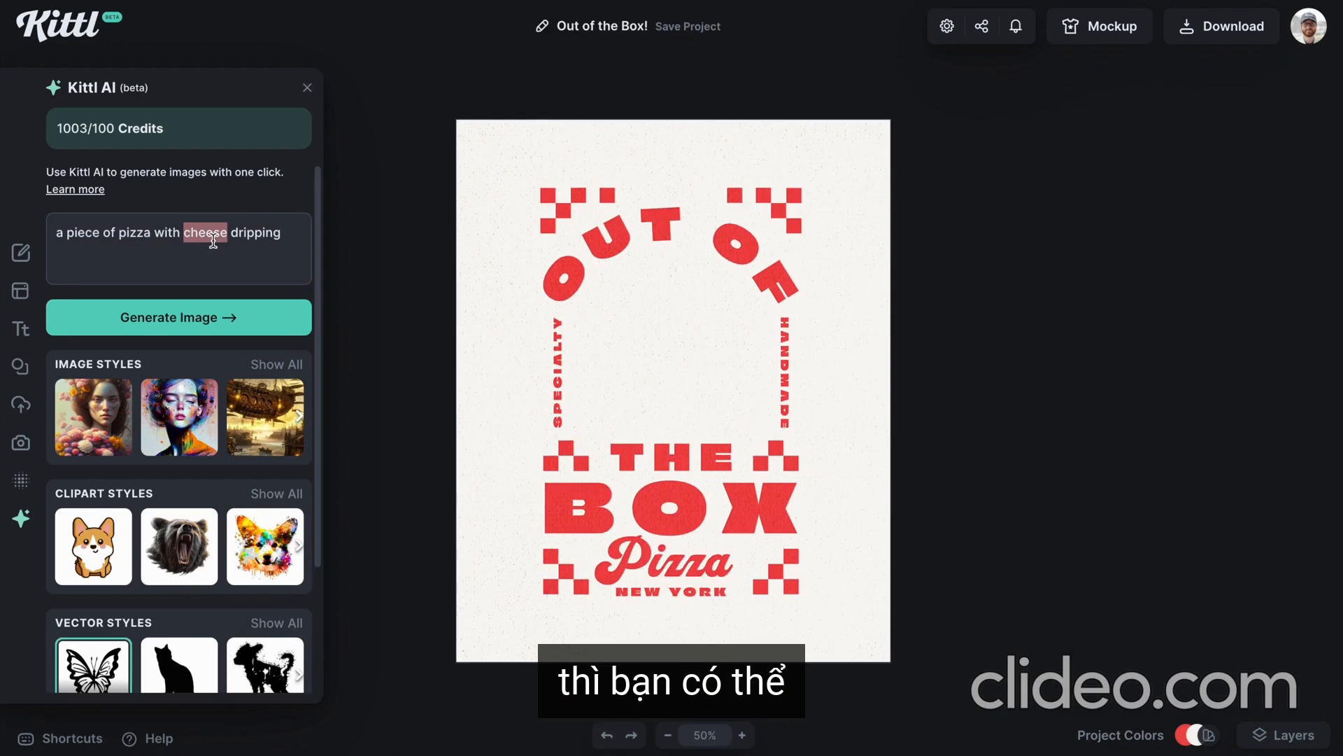
{"action": "triple_click", "coordinate": [213, 238]}
{"action": "type", "text": "a wide"}
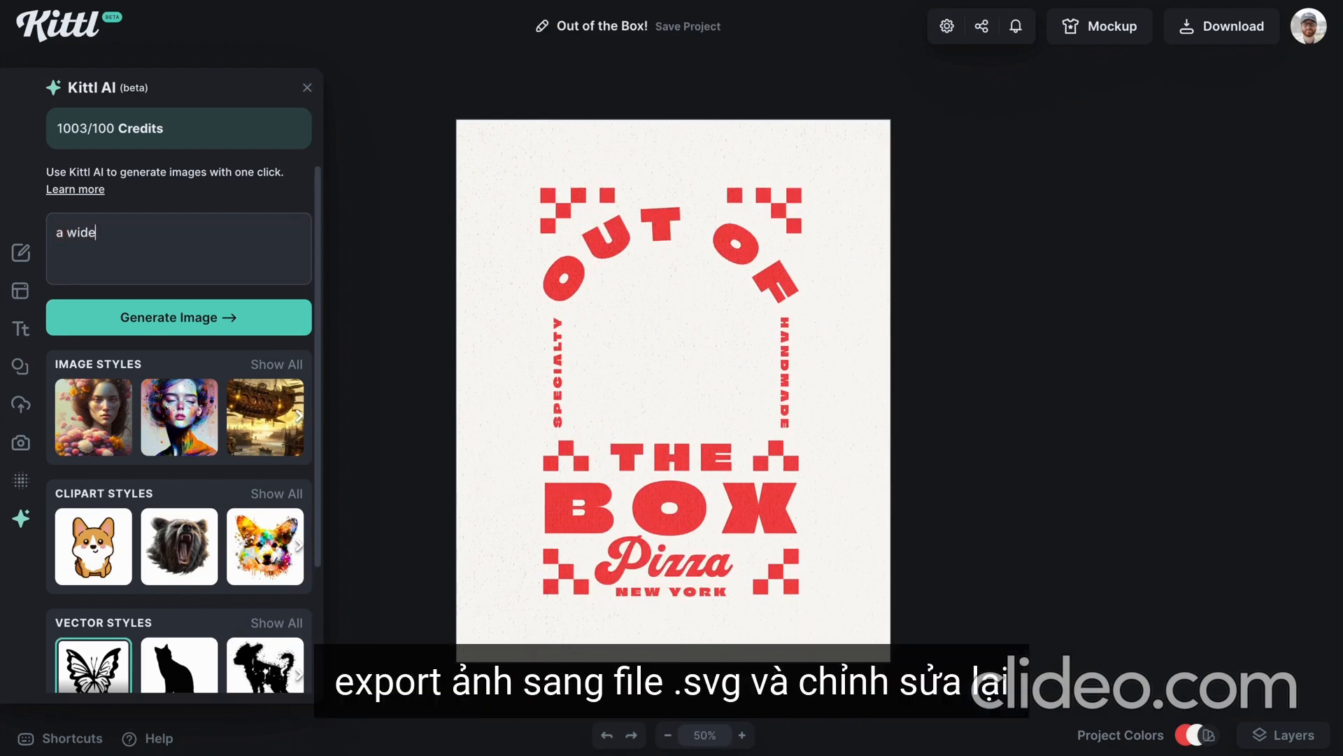
{"action": "type", "text": " shot of a pie"}
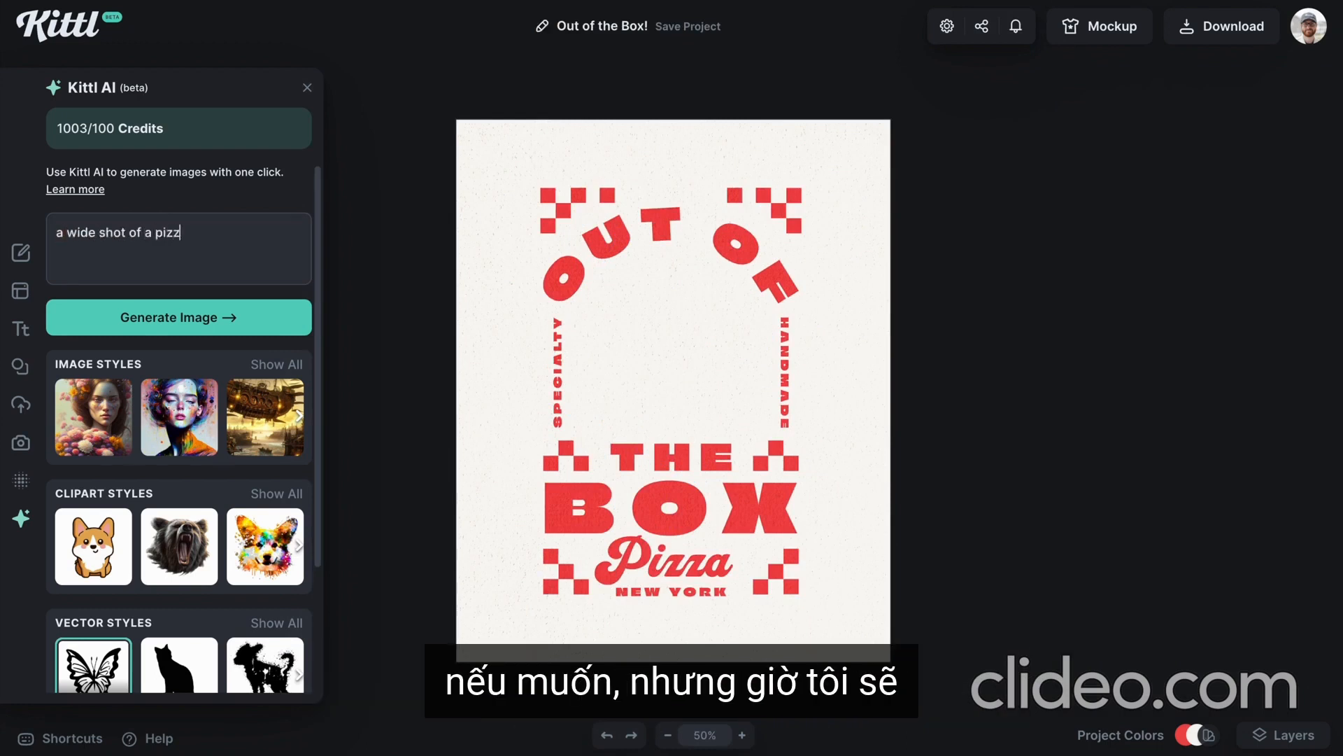
{"action": "type", "text": "zza box with a "}
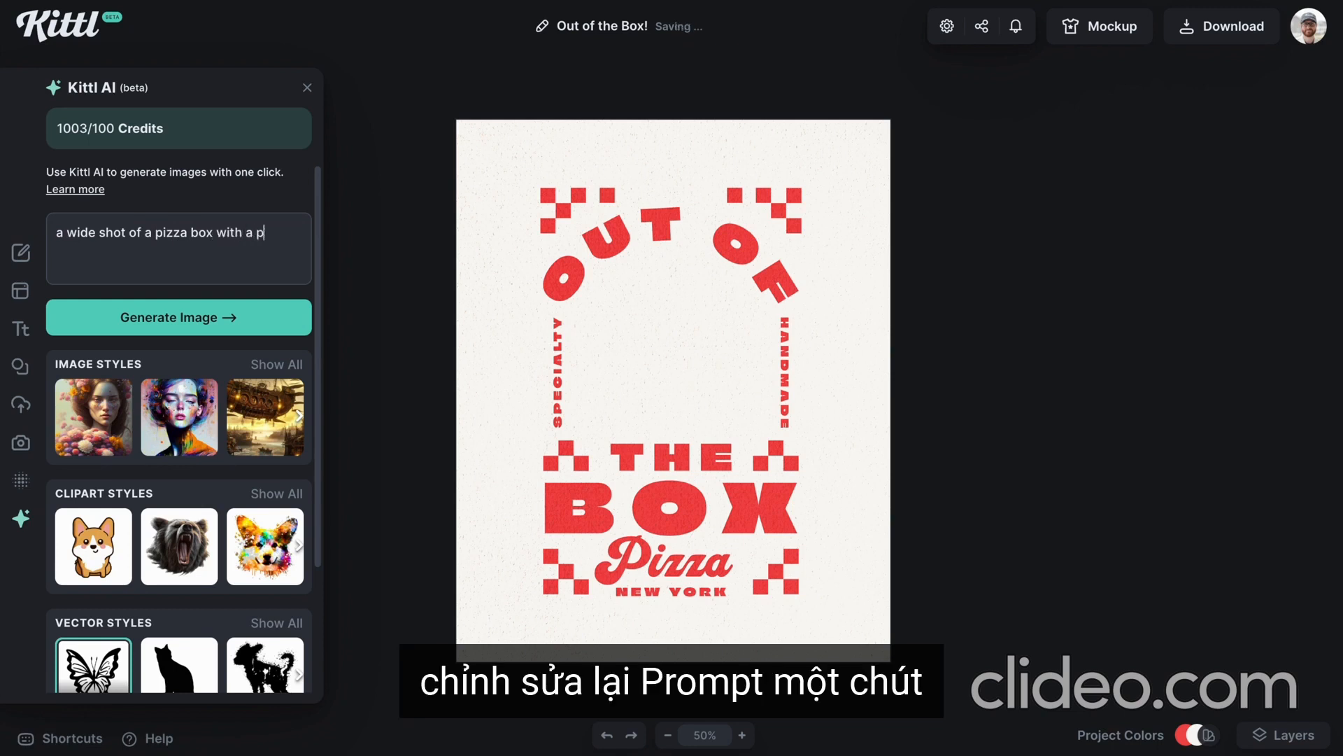
{"action": "type", "text": "piece of pis"}
{"action": "type", "text": "za on the front"}
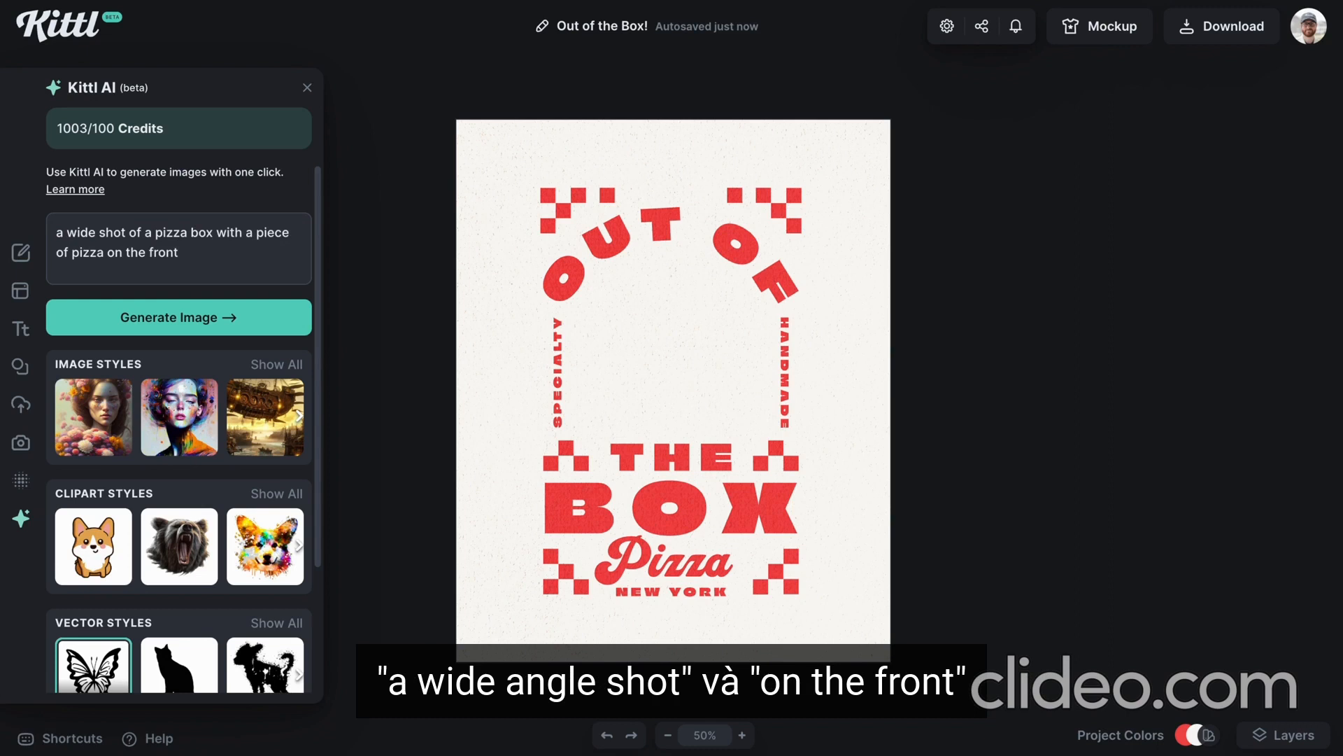
{"action": "left_click", "coordinate": [102, 233]}
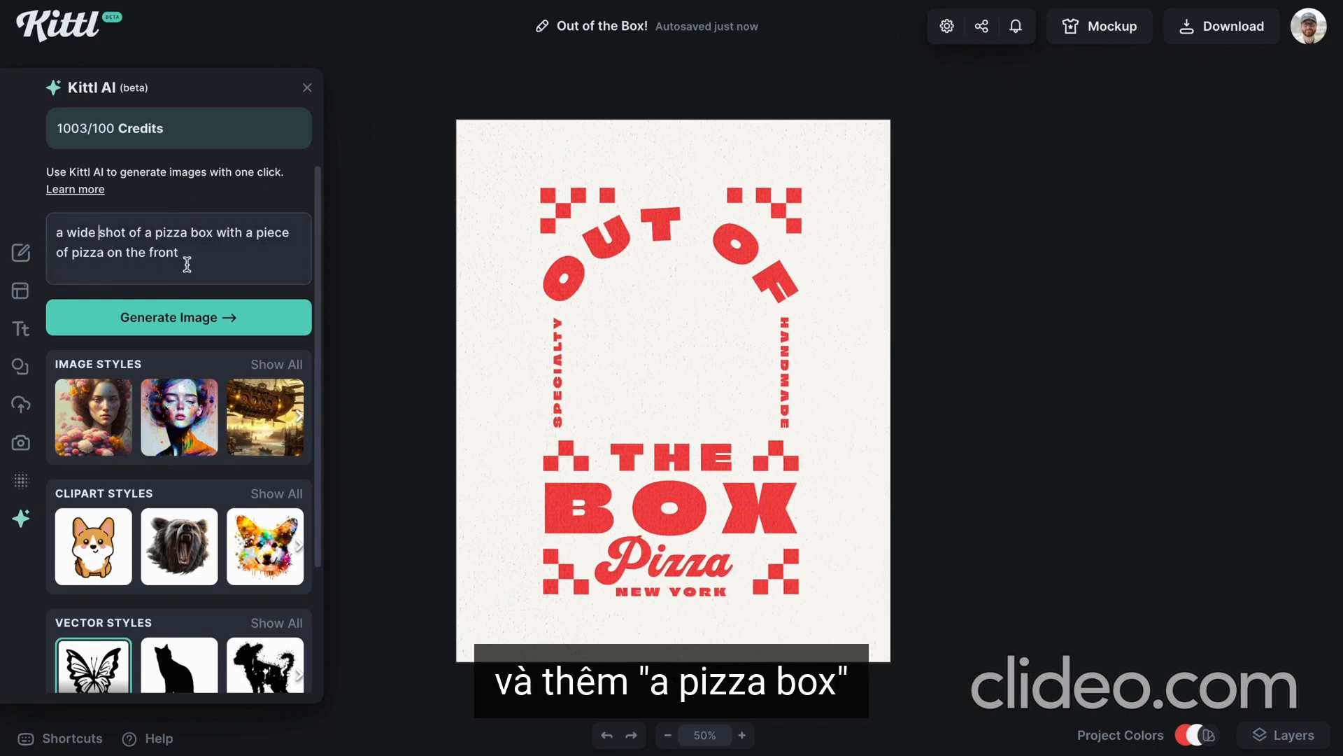
{"action": "type", "text": "angle"}
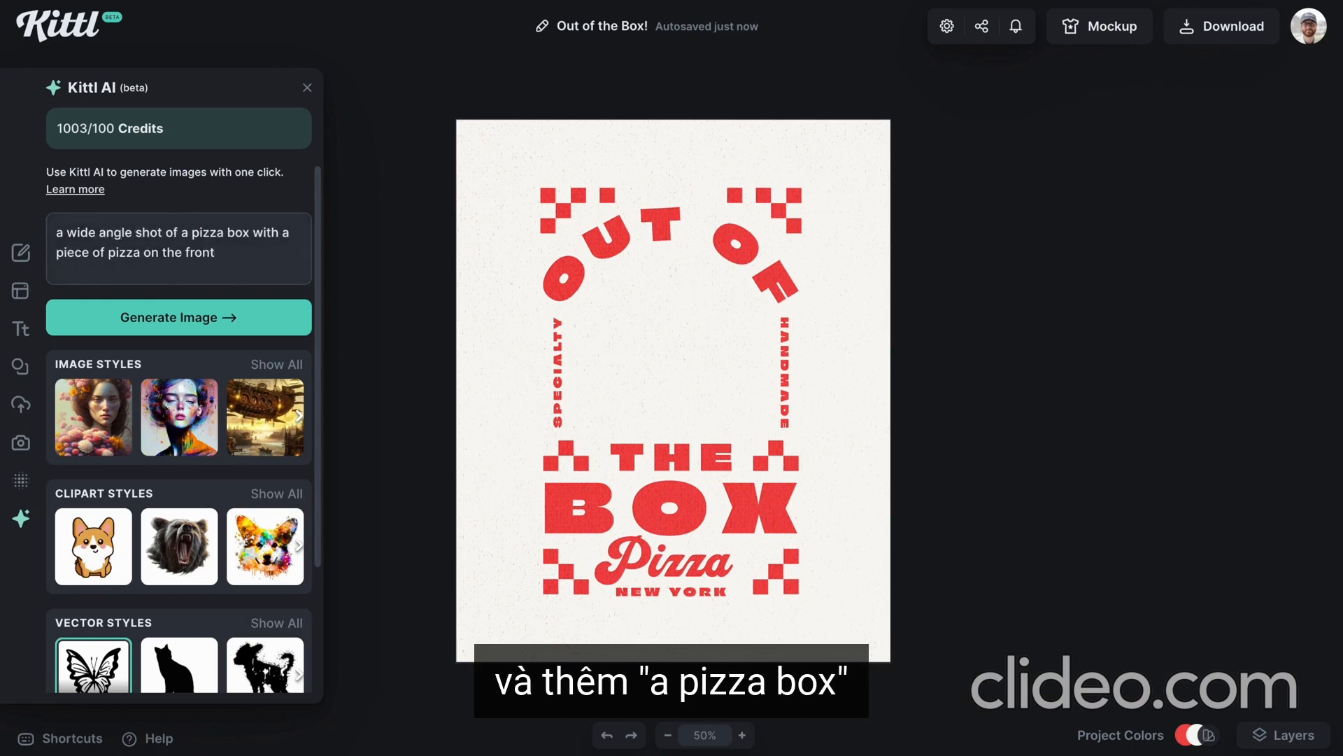
{"action": "left_click", "coordinate": [185, 323]}
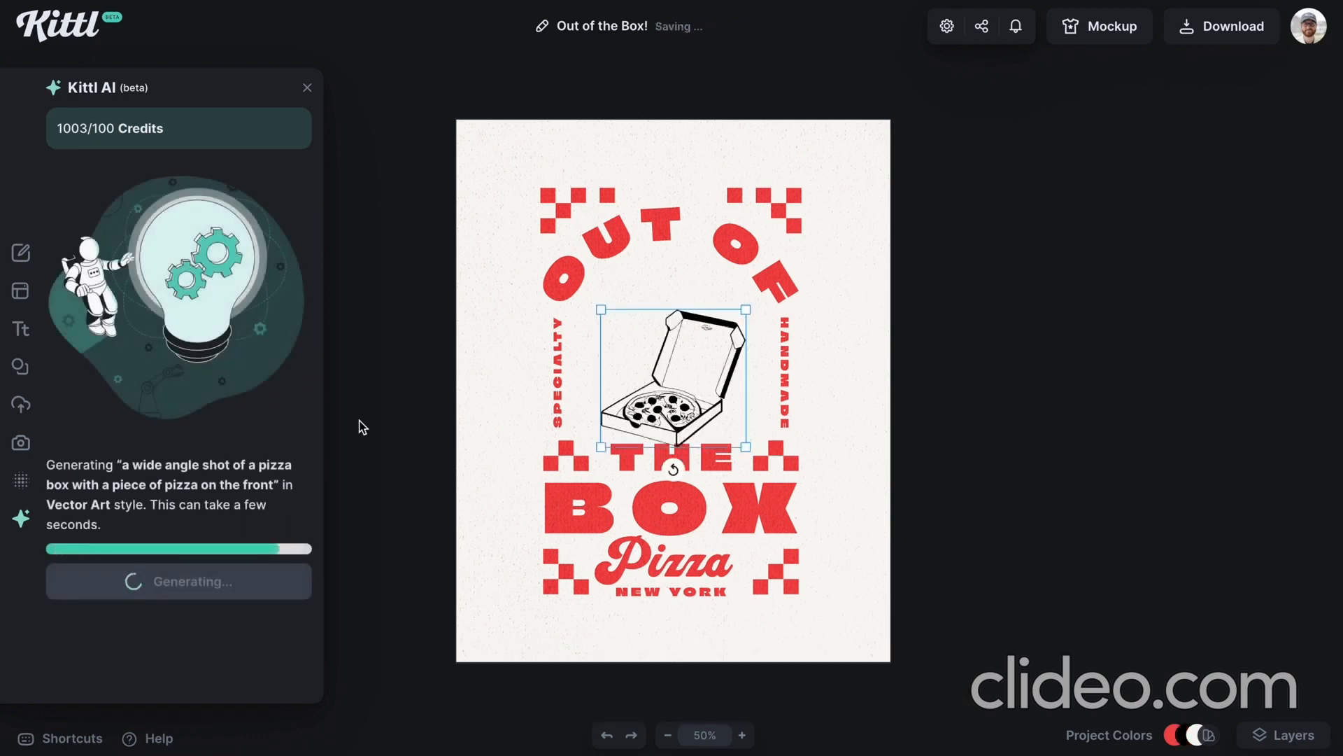
Enlarge the open pizza box illustration over the arched lettering and bring it to the front
{"action": "left_click_drag", "start_coordinate": [730, 345], "coordinate": [803, 242]}
{"action": "left_click_drag", "start_coordinate": [717, 398], "coordinate": [736, 347]}
{"action": "right_click", "coordinate": [720, 378]}
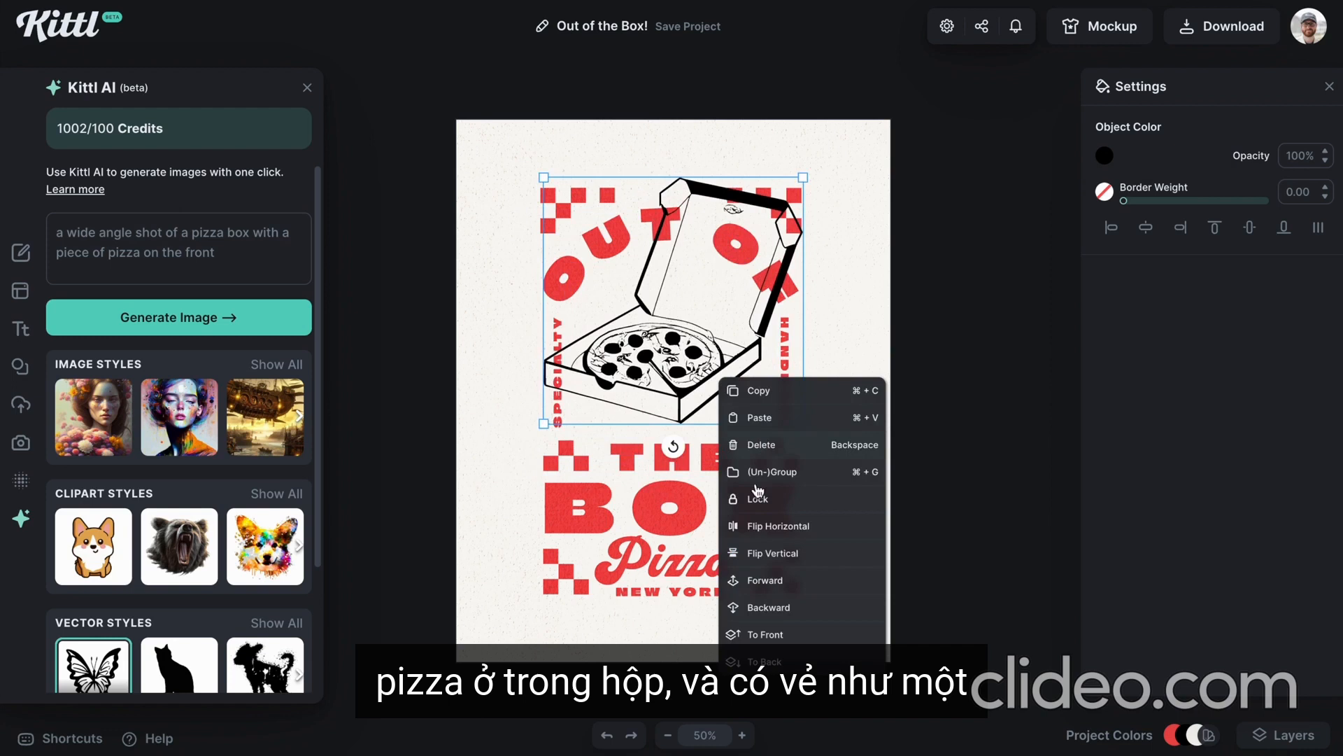
{"action": "left_click", "coordinate": [774, 636]}
{"action": "left_click", "coordinate": [697, 412]}
{"action": "left_click", "coordinate": [701, 407]}
{"action": "left_click_drag", "start_coordinate": [696, 385], "coordinate": [707, 398]}
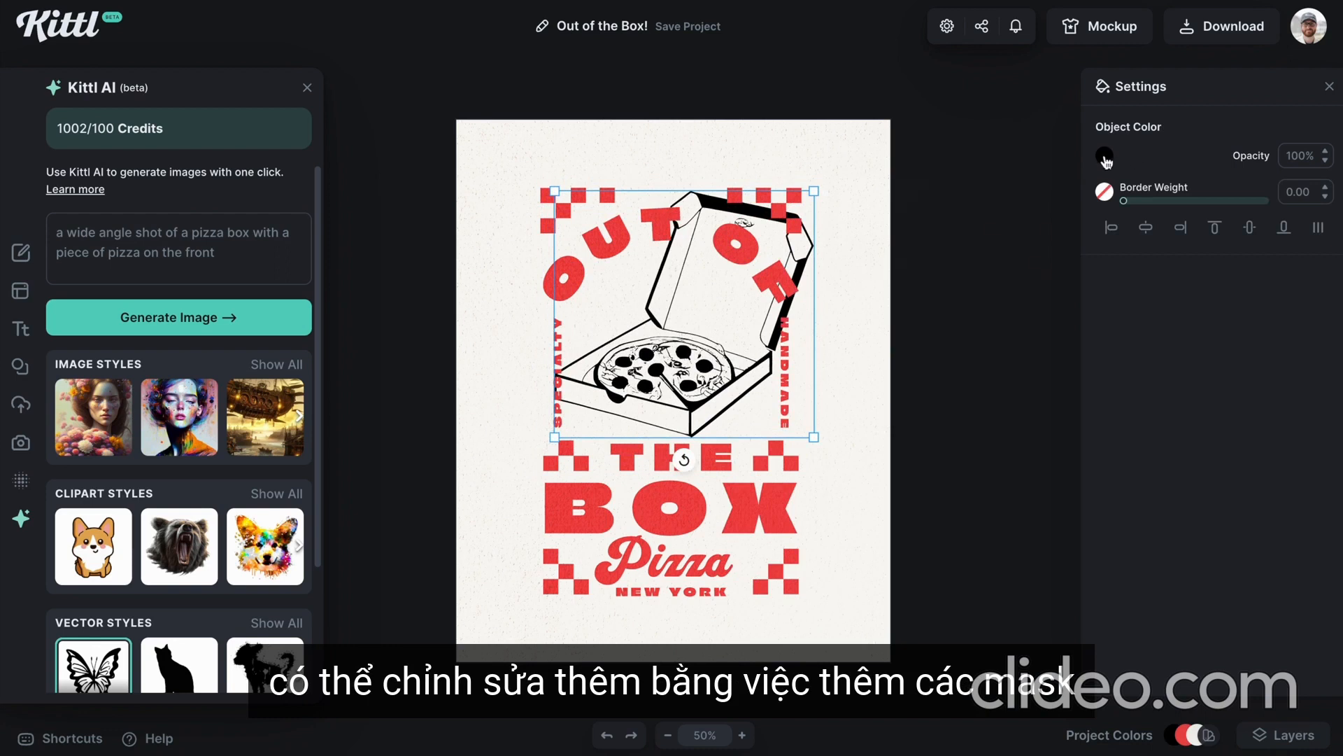
Recolor the open pizza box illustration with the document's red and shift it slightly to the right
{"action": "left_click", "coordinate": [1105, 155]}
{"action": "left_click", "coordinate": [872, 525]}
{"action": "left_click", "coordinate": [916, 594]}
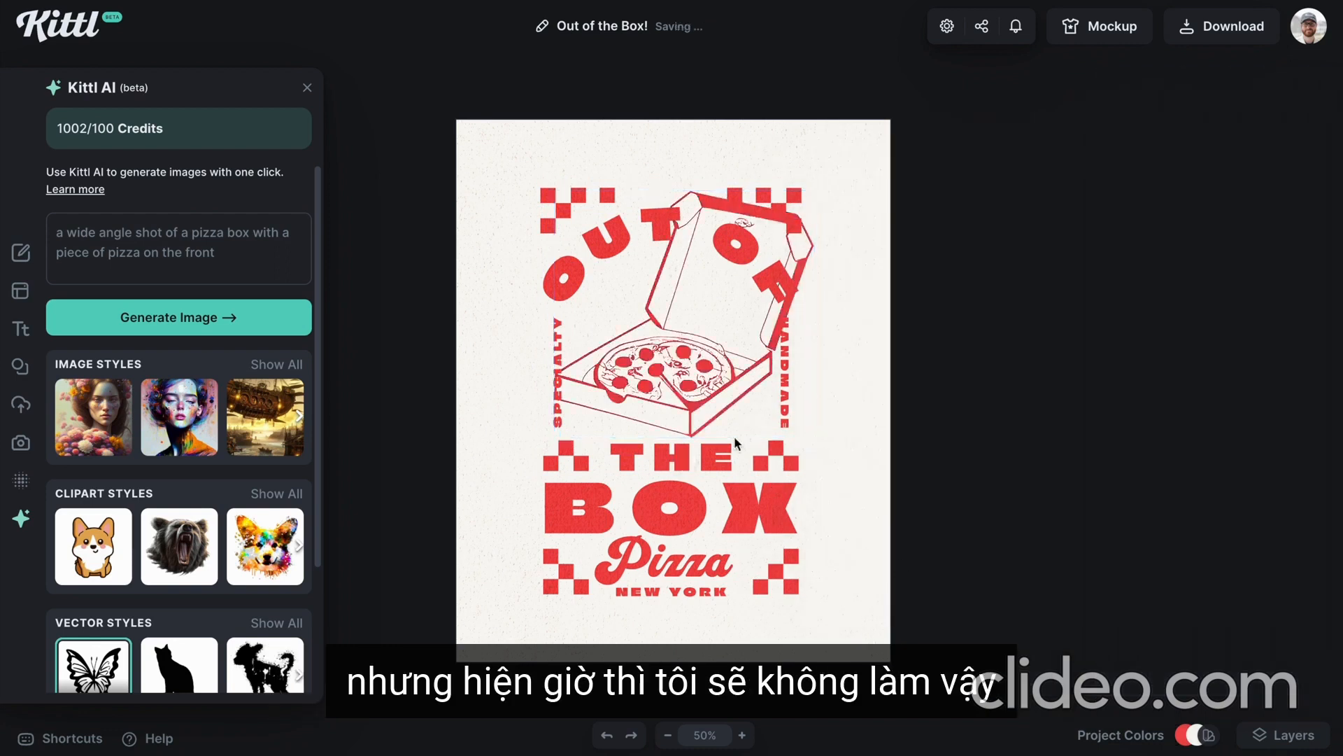
{"action": "left_click_drag", "start_coordinate": [713, 403], "coordinate": [727, 403]}
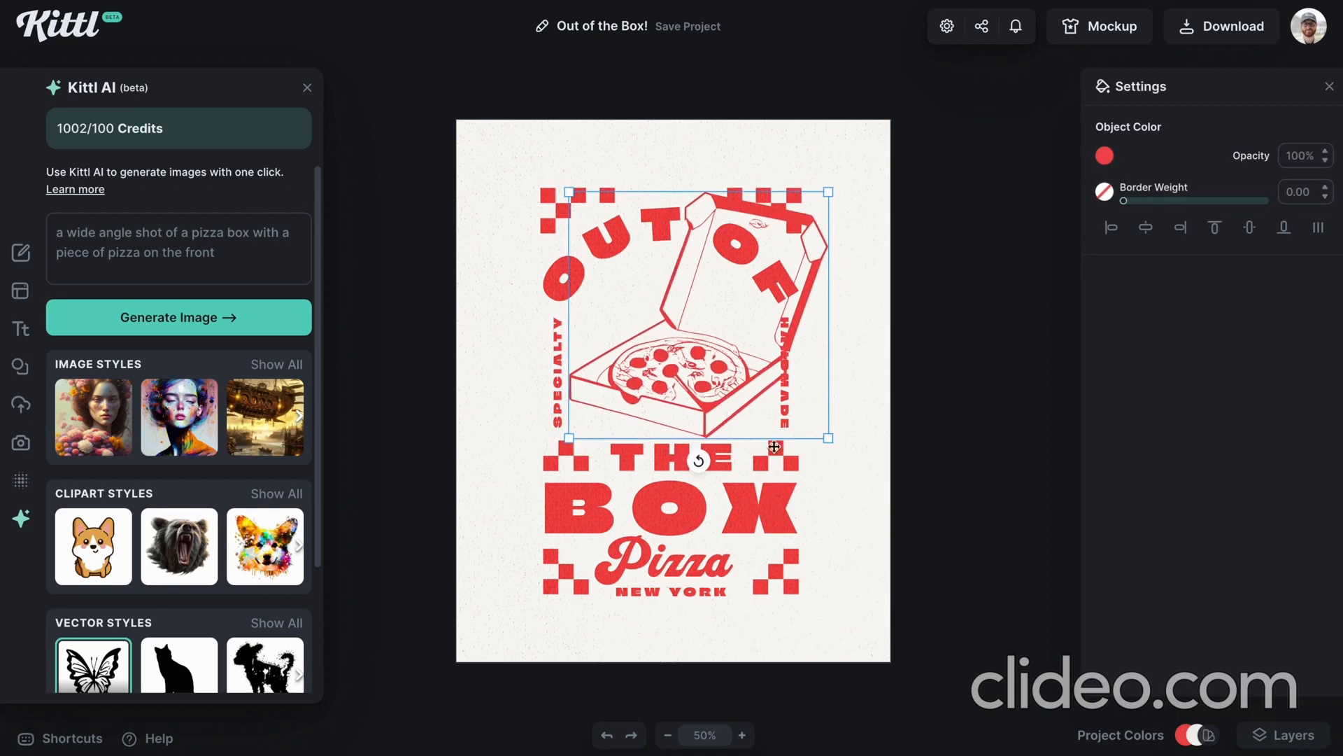
Delete the open pizza box and generate "a wide angle shot of a closed pizza box" in the Vector Art style
{"action": "key", "text": "Delete"}
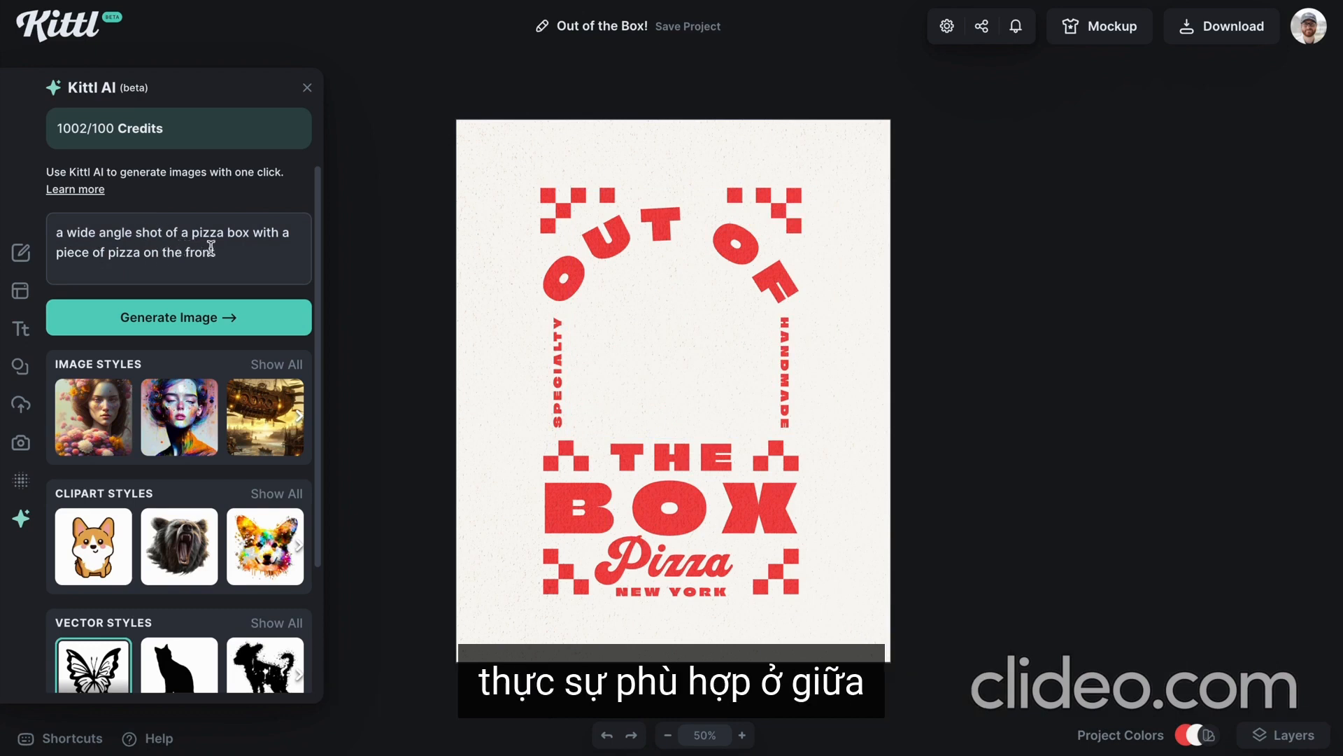
{"action": "left_click", "coordinate": [189, 235]}
{"action": "type", "text": "closed"}
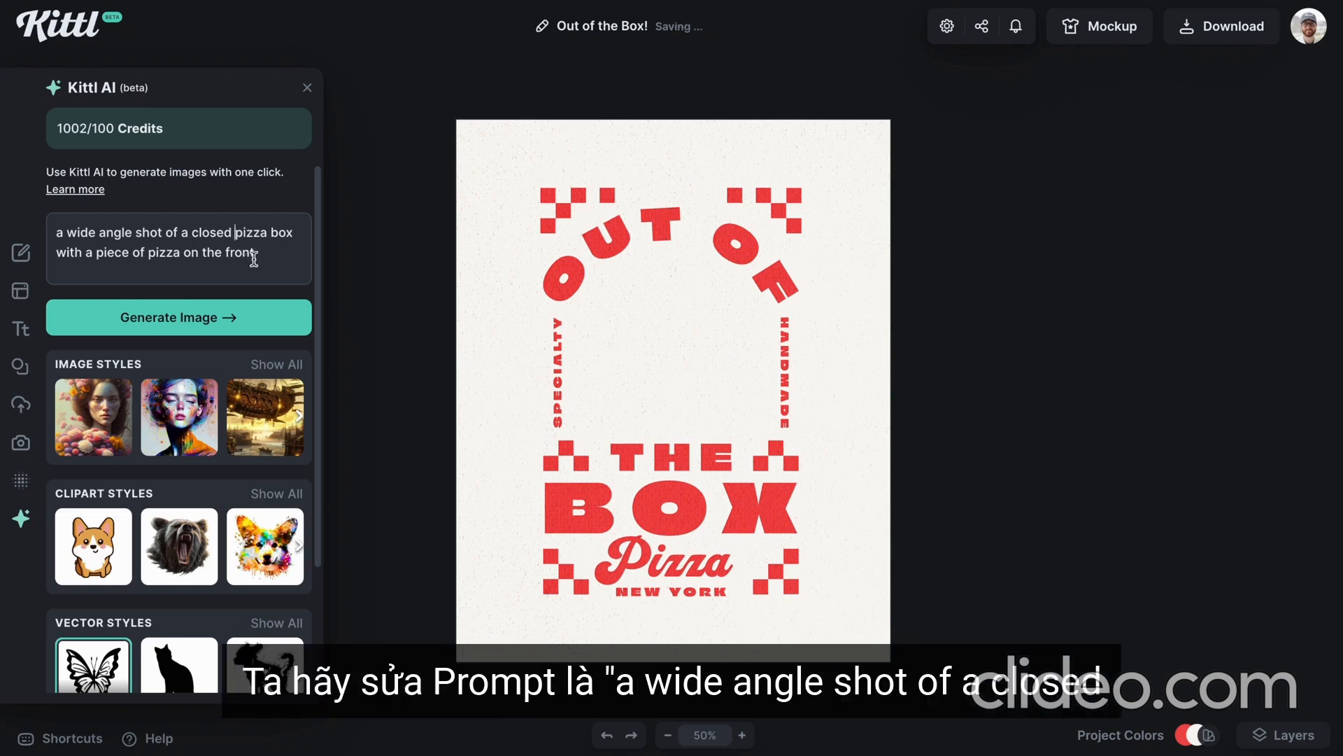
{"action": "left_click_drag", "start_coordinate": [256, 253], "coordinate": [88, 250]}
{"action": "key", "text": "BackSpace"}
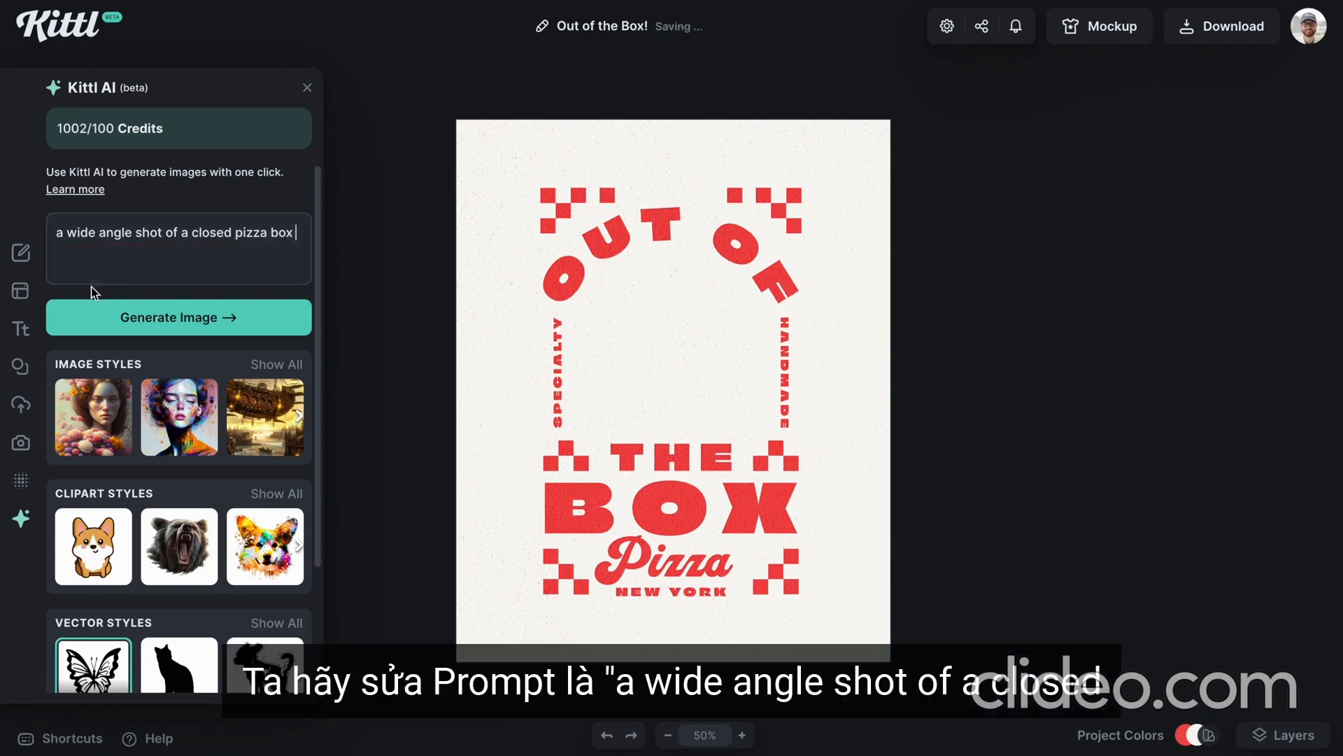
{"action": "left_click", "coordinate": [133, 319]}
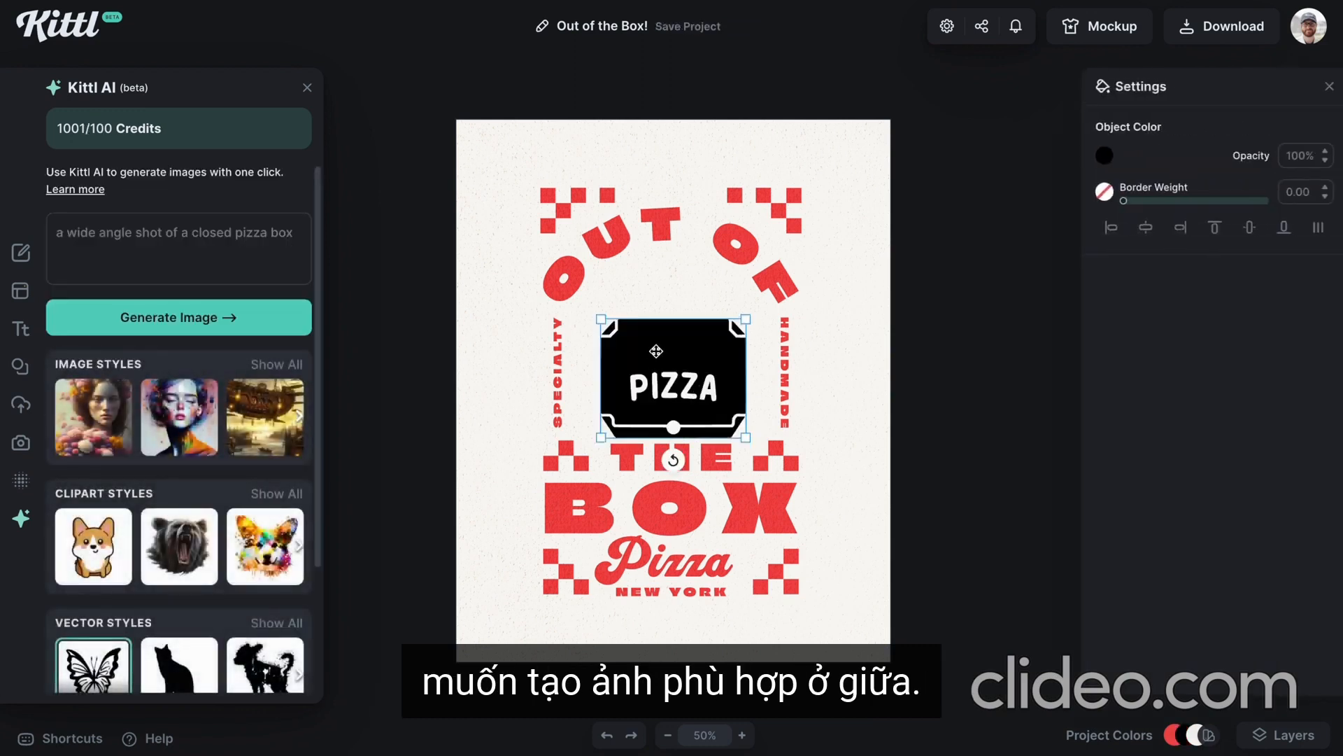
Try the black PIZZA graphic higher and slightly larger between the side texts, and delete it from the design
{"action": "left_click_drag", "start_coordinate": [645, 396], "coordinate": [642, 356]}
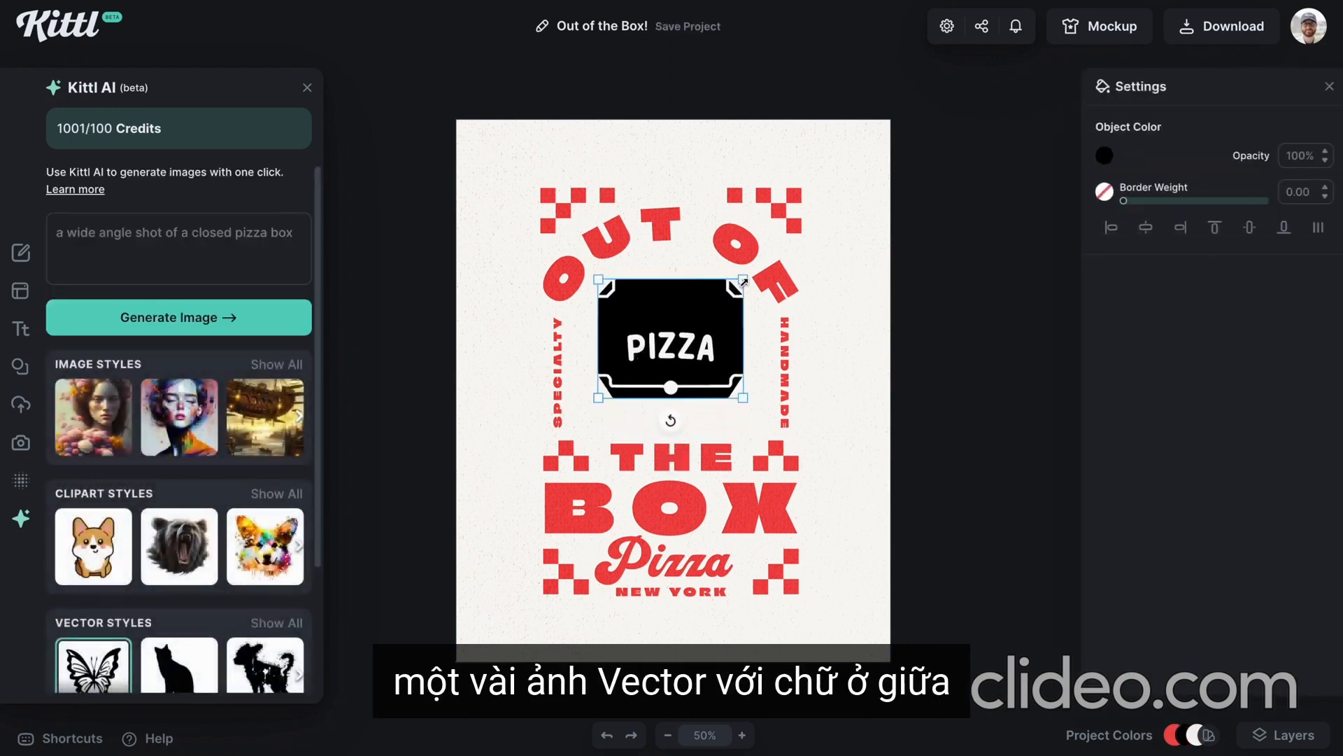
{"action": "left_click_drag", "start_coordinate": [748, 282], "coordinate": [754, 278]}
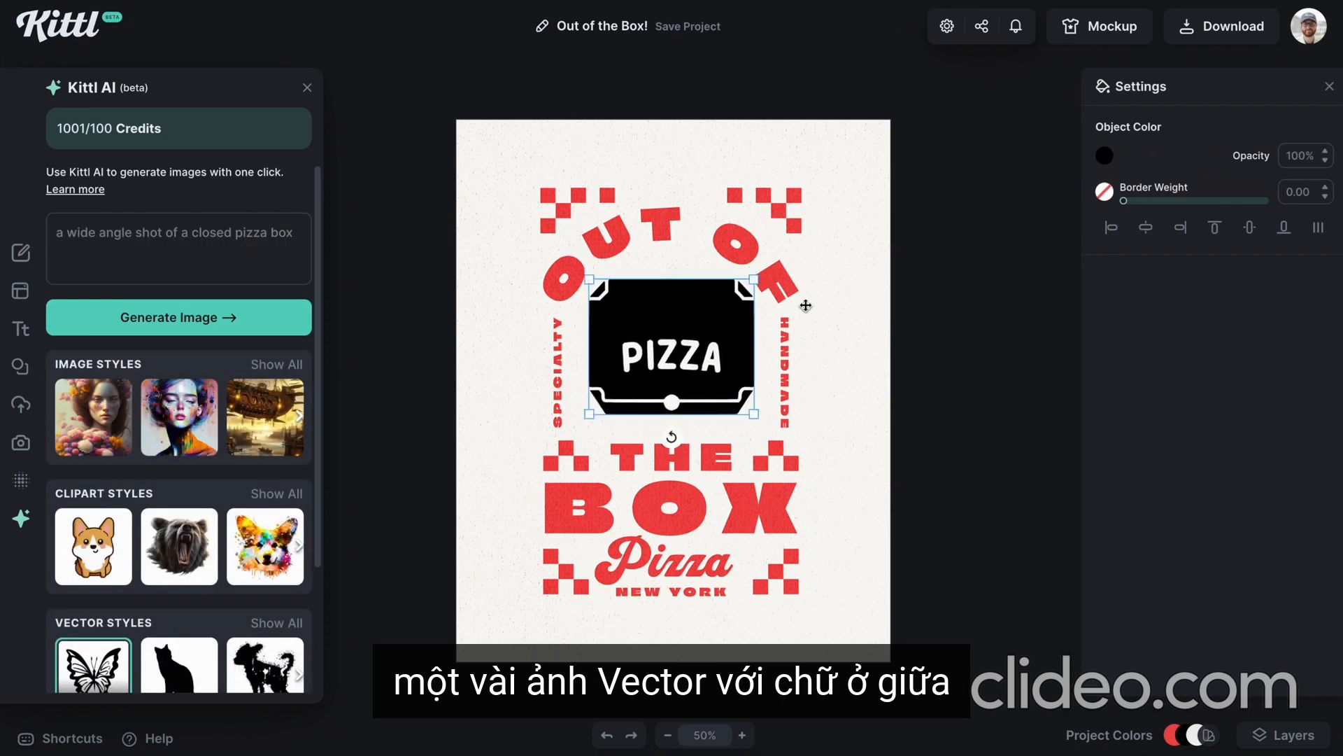
{"action": "key", "text": "Delete"}
Generate "a pizza" in the Vector Art style with Kittl AI
{"action": "left_click", "coordinate": [156, 249]}
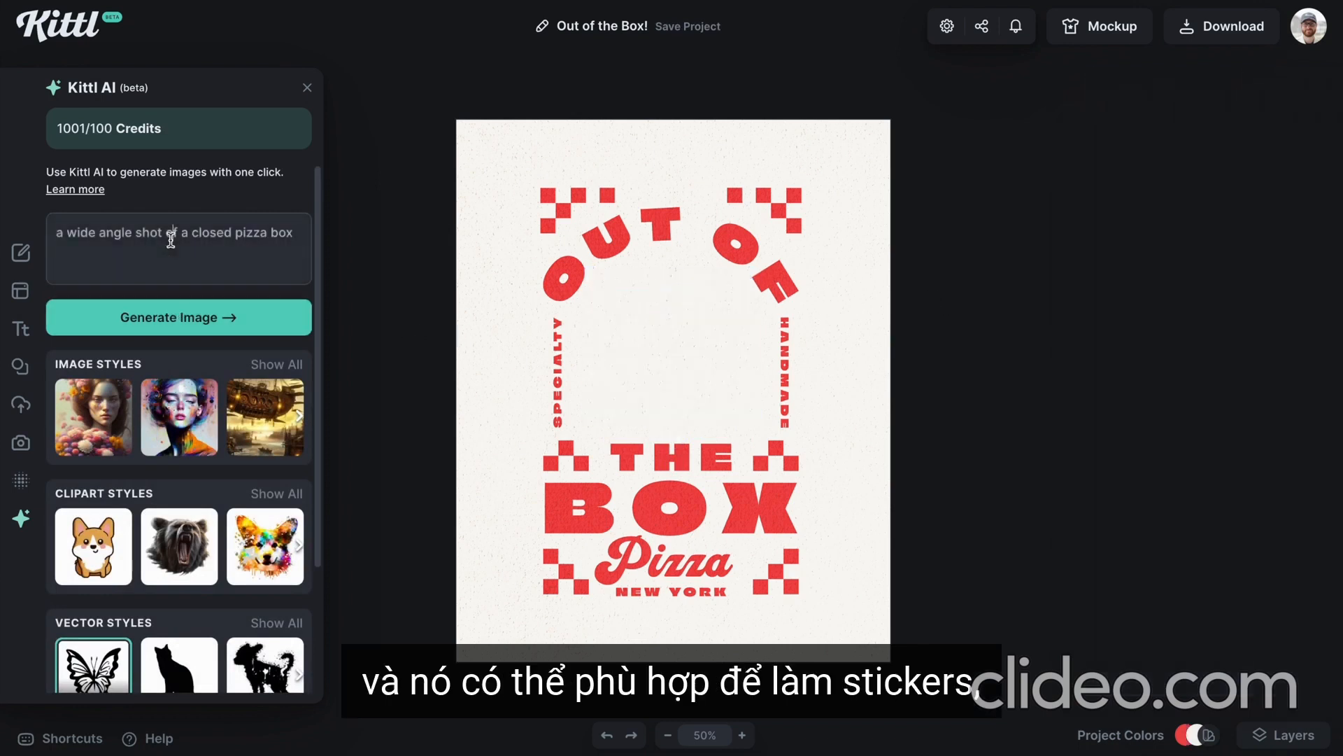
{"action": "triple_click", "coordinate": [94, 240]}
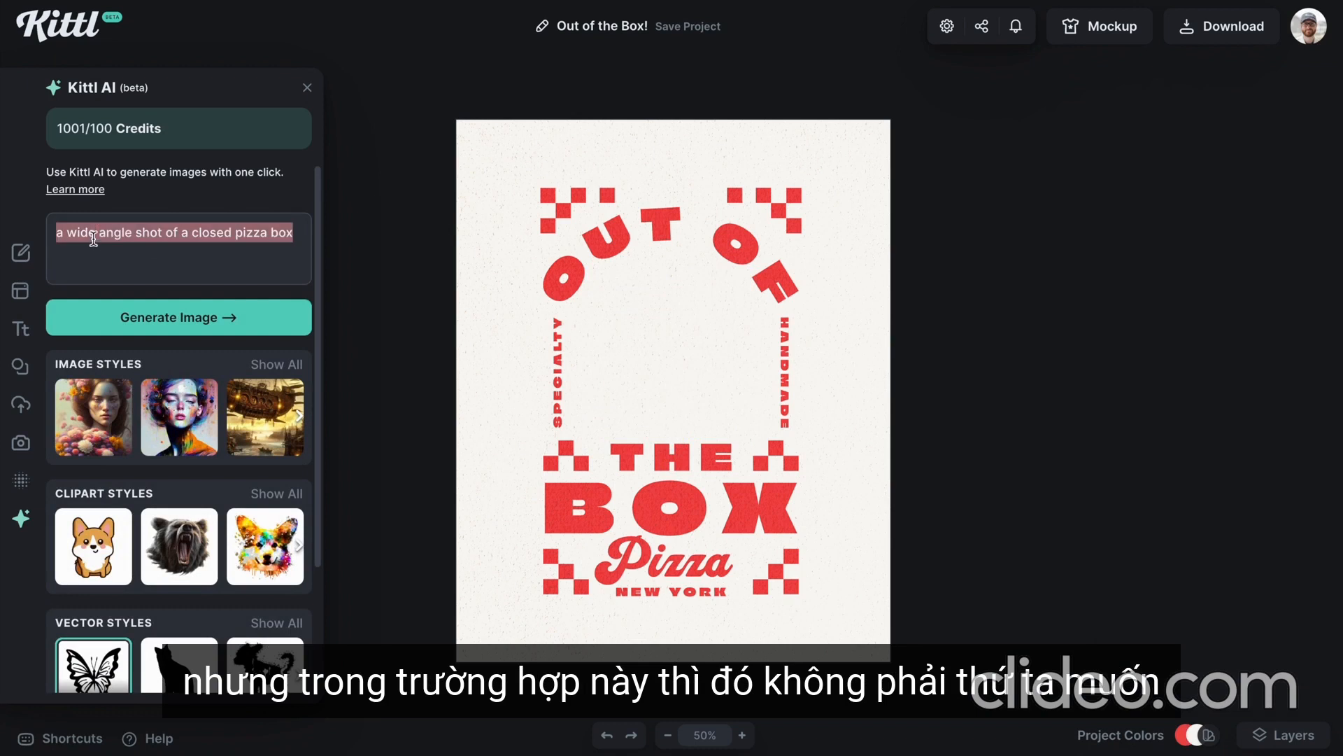
{"action": "type", "text": "a pizza"}
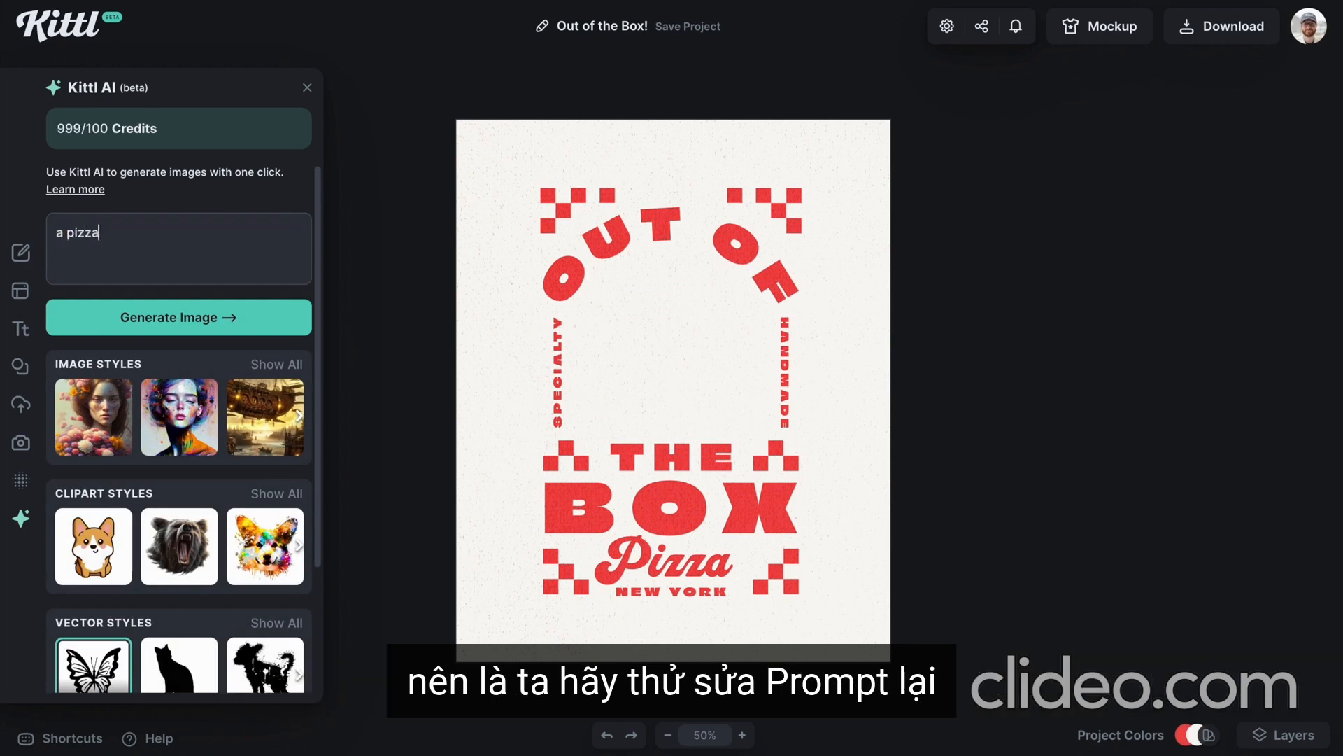
{"action": "left_click", "coordinate": [161, 320]}
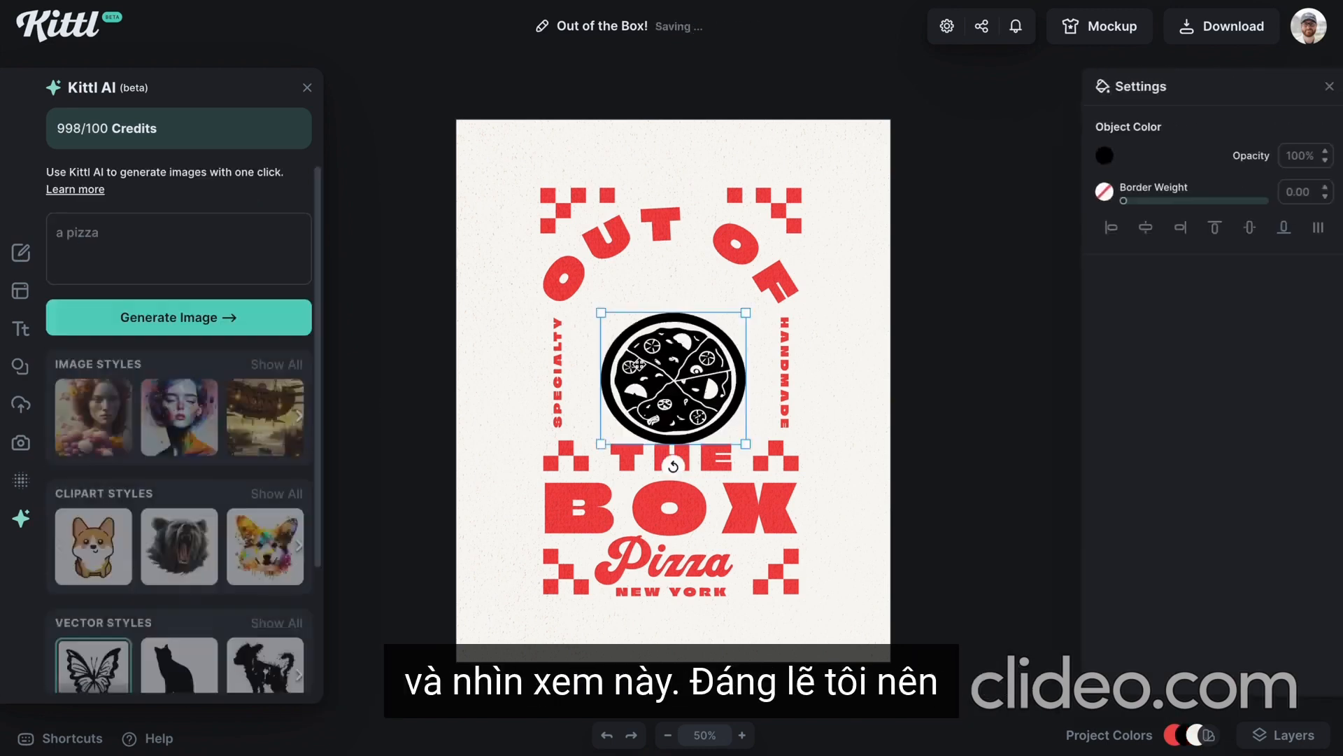
Enlarge the round pizza between SPECIALTY and HANDMADE and recolor it with the document's red, f24e4e
{"action": "left_click_drag", "start_coordinate": [751, 283], "coordinate": [754, 272]}
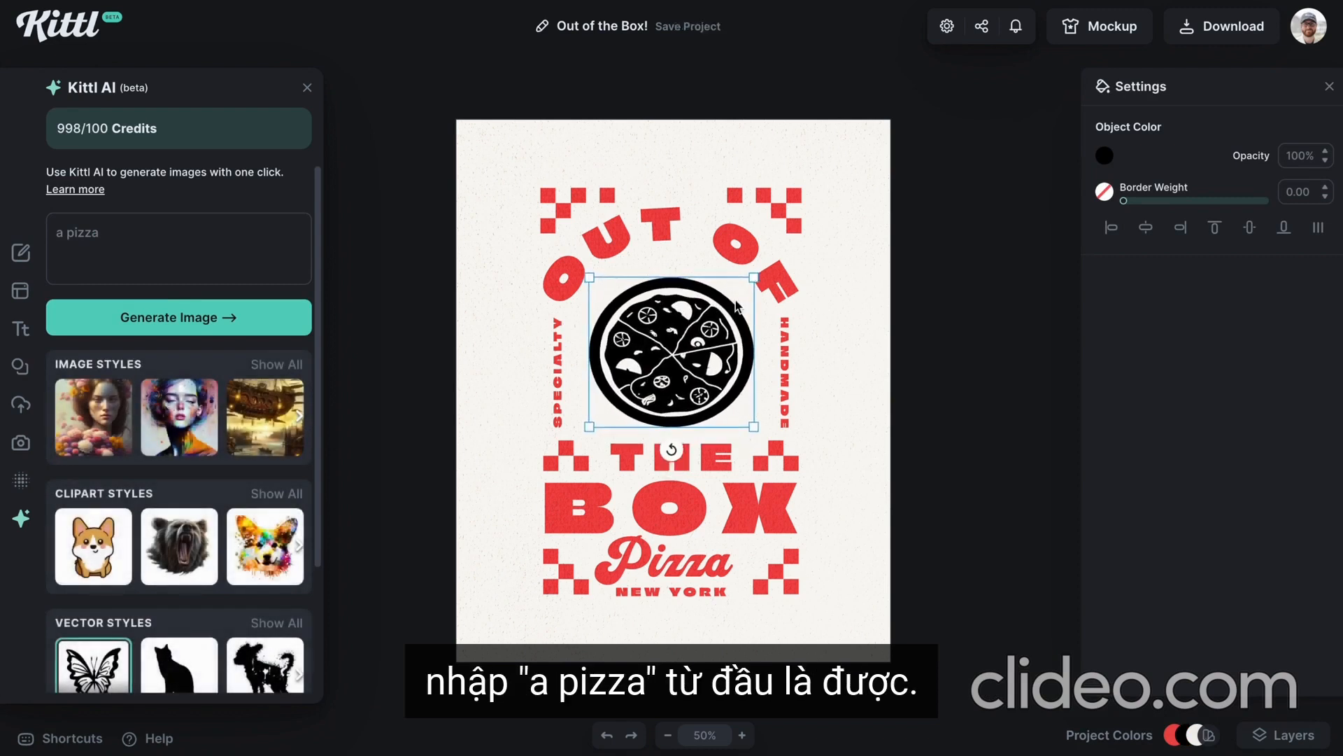
{"action": "left_click", "coordinate": [1104, 156]}
{"action": "left_click", "coordinate": [846, 523]}
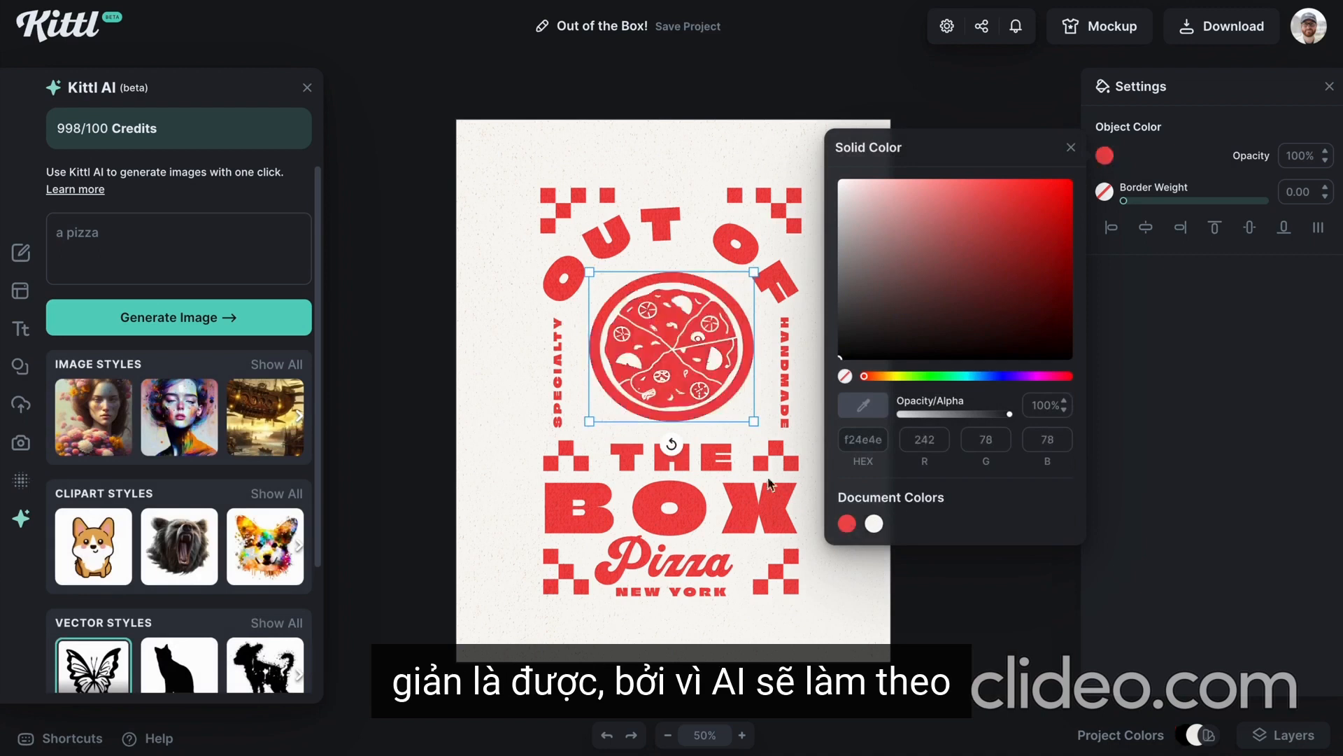
{"action": "left_click", "coordinate": [718, 357]}
{"action": "left_click_drag", "start_coordinate": [758, 274], "coordinate": [759, 268]}
{"action": "left_click_drag", "start_coordinate": [705, 325], "coordinate": [704, 326]}
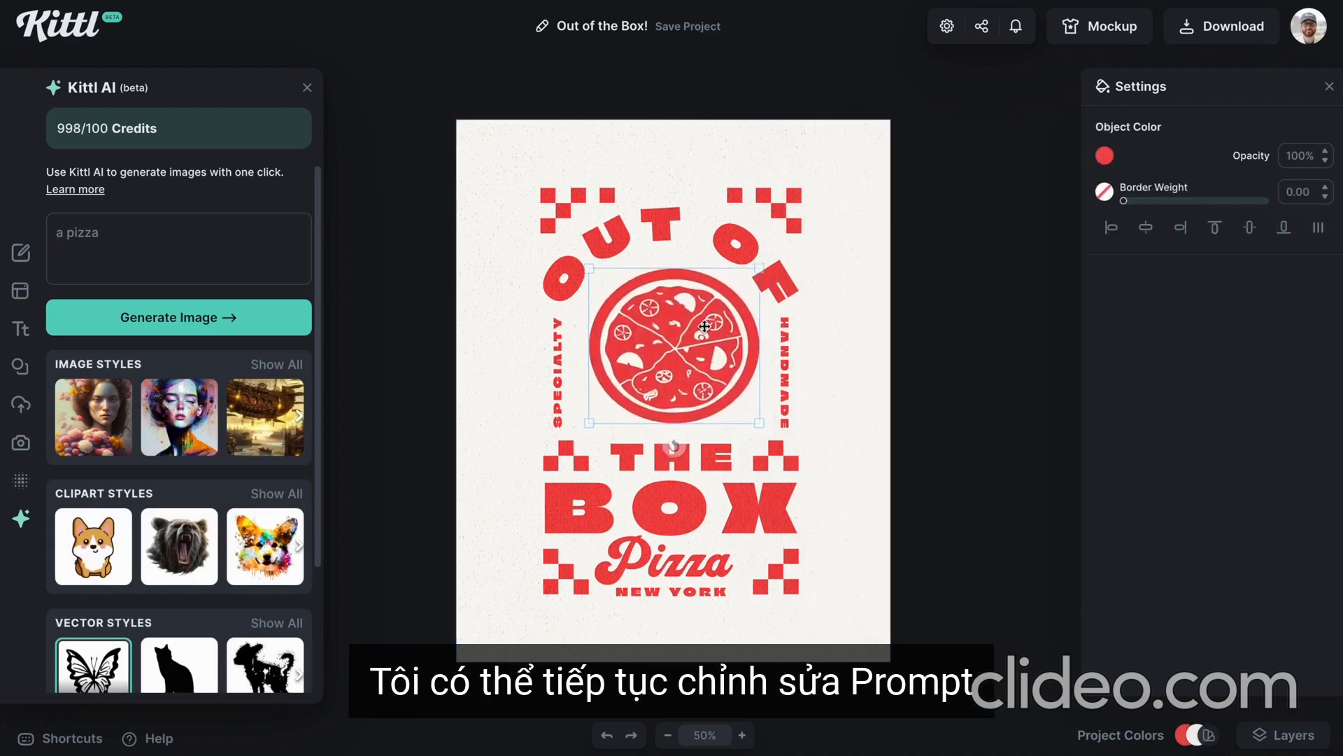
{"action": "left_click", "coordinate": [837, 370]}
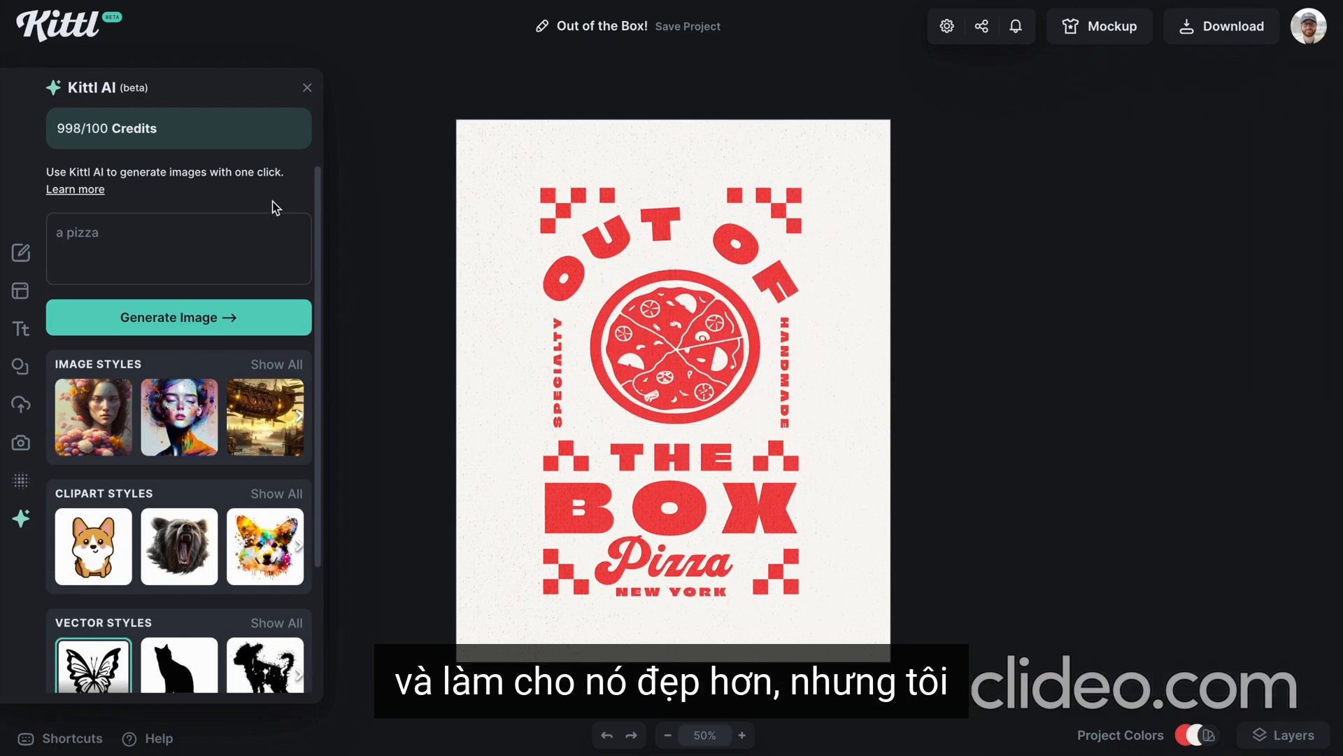
Close Kittl AI and scale up the complete design of texts, checkers and pizza together on the artboard
{"action": "left_click", "coordinate": [308, 88]}
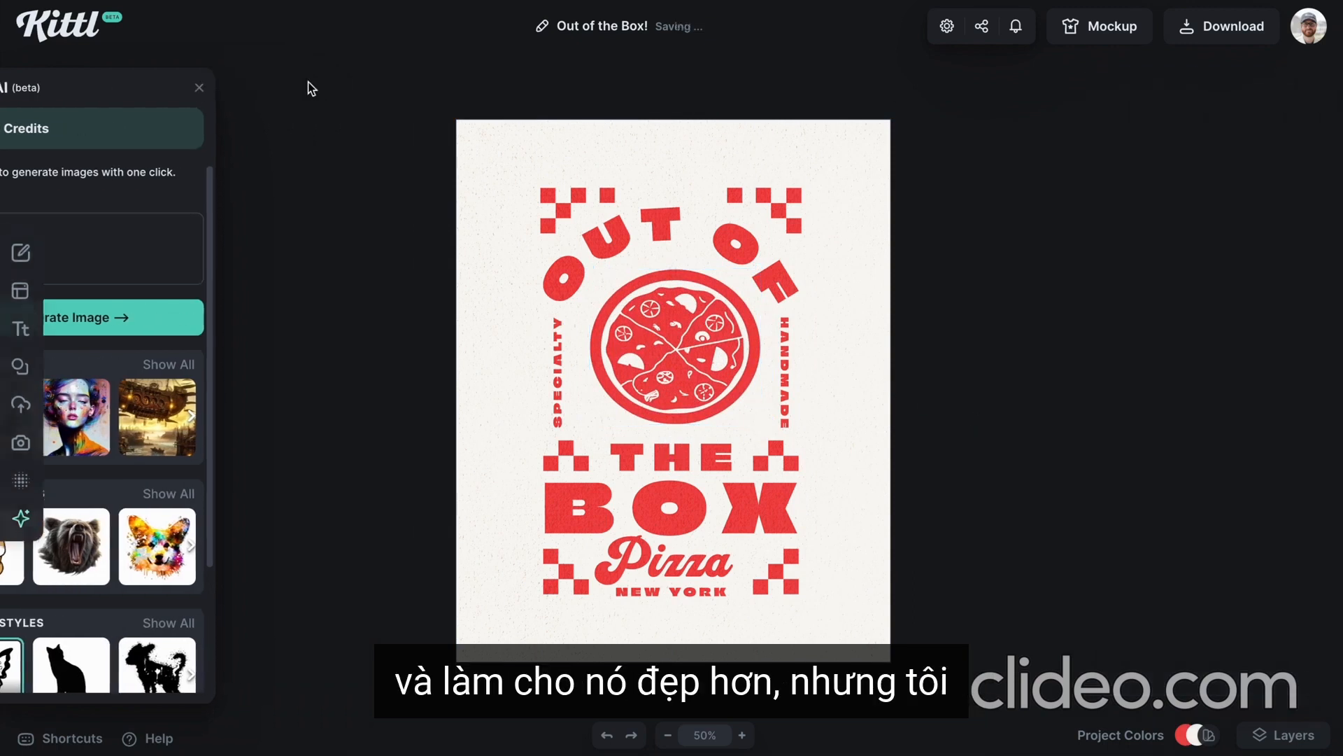
{"action": "left_click_drag", "start_coordinate": [498, 172], "coordinate": [855, 629]}
{"action": "left_click_drag", "start_coordinate": [837, 188], "coordinate": [865, 153]}
Delete the Color Burn texture from the artboard background
{"action": "left_click", "coordinate": [875, 166]}
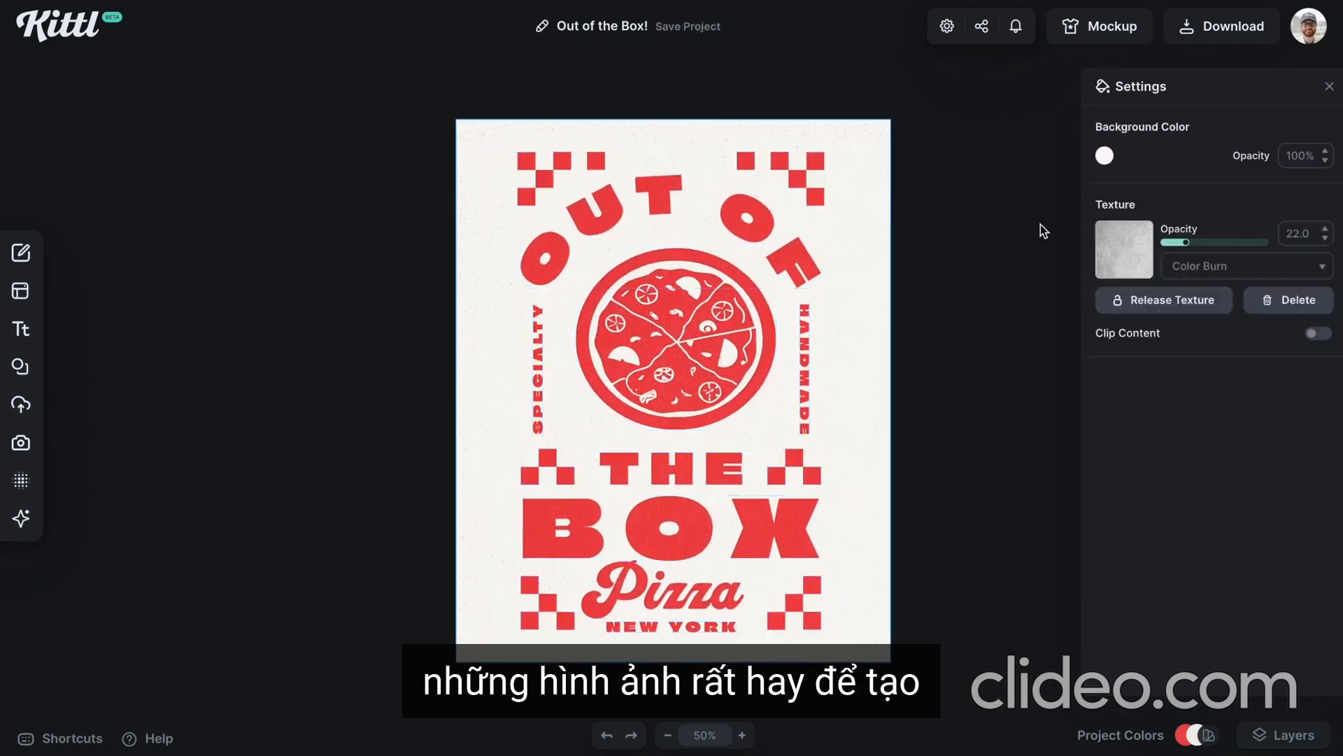
{"action": "left_click", "coordinate": [1271, 310]}
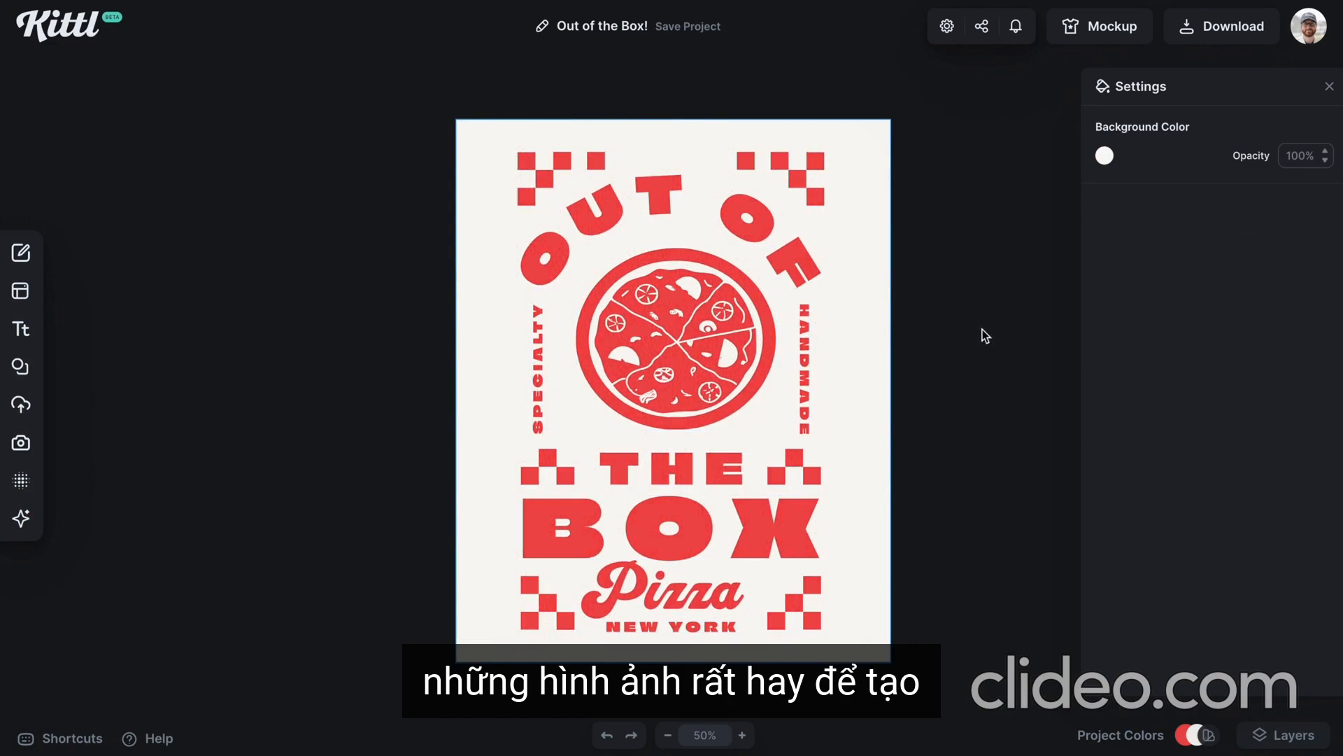
Remove the artboard's background color so the pizza design sits on a transparent background, and close the color and background settings
{"action": "left_click", "coordinate": [1104, 155]}
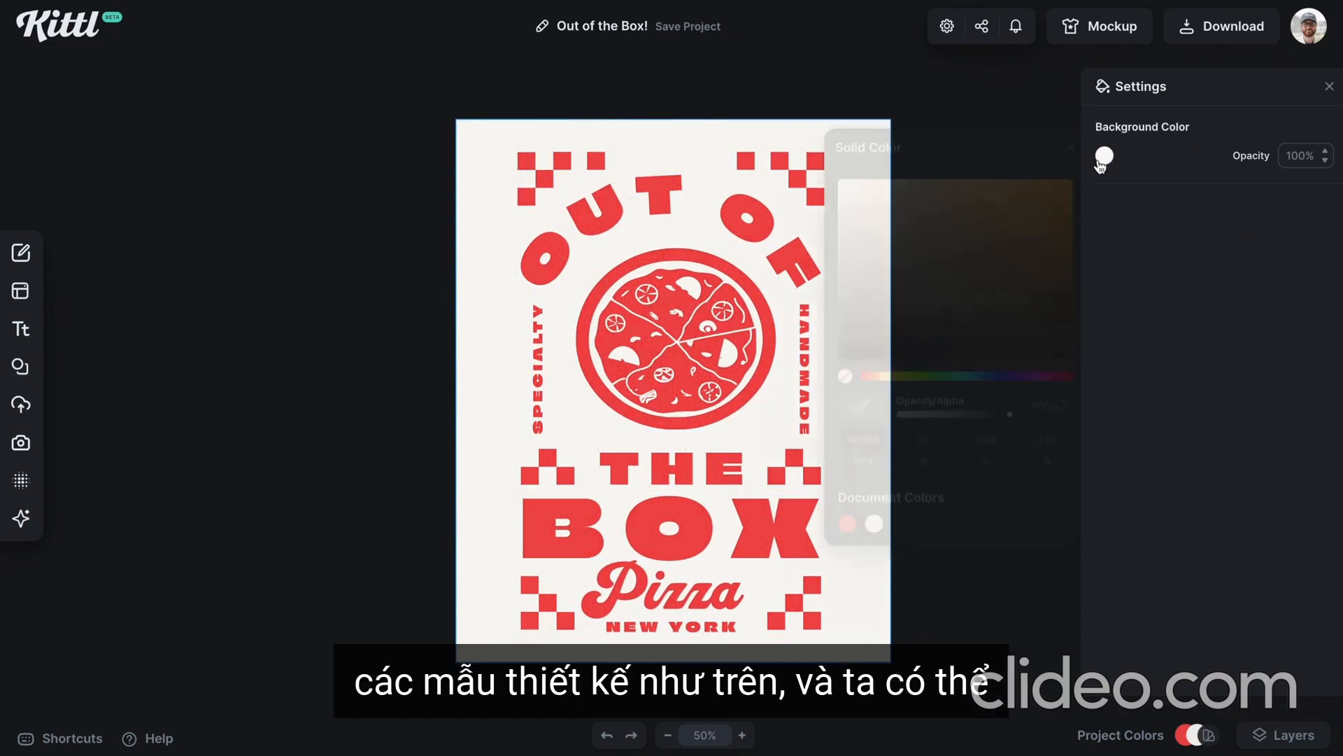
{"action": "left_click", "coordinate": [845, 378]}
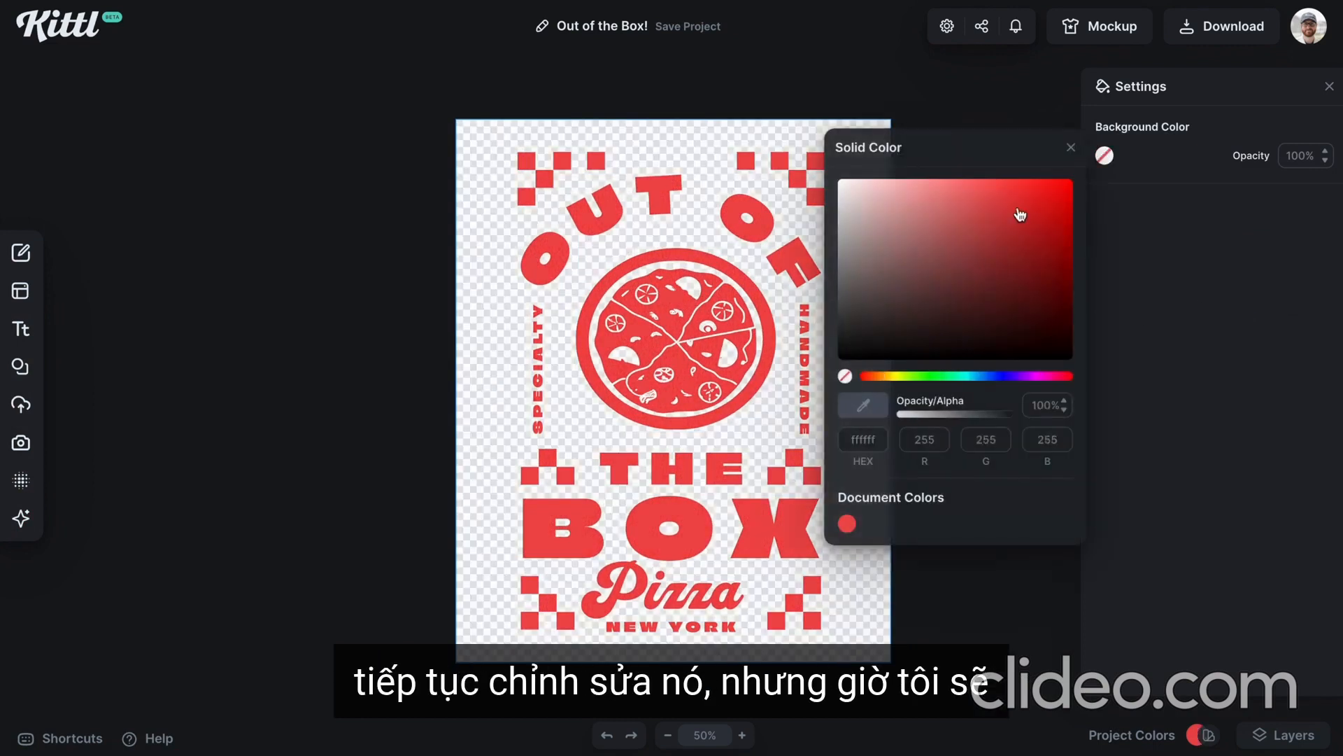
{"action": "left_click", "coordinate": [1070, 148]}
{"action": "left_click", "coordinate": [1329, 86]}
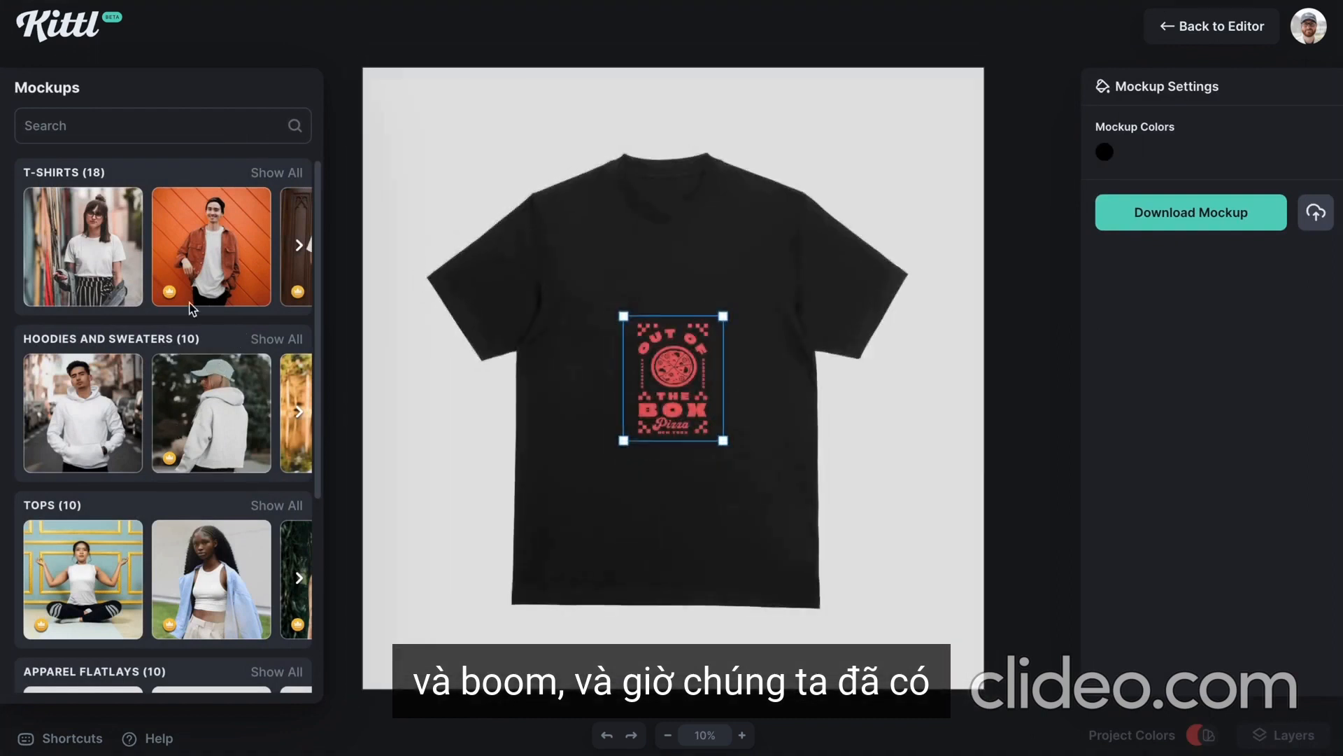
Show all T-shirt mockups and apply the one with a man in a tan cap seen from behind
{"action": "left_click", "coordinate": [291, 171]}
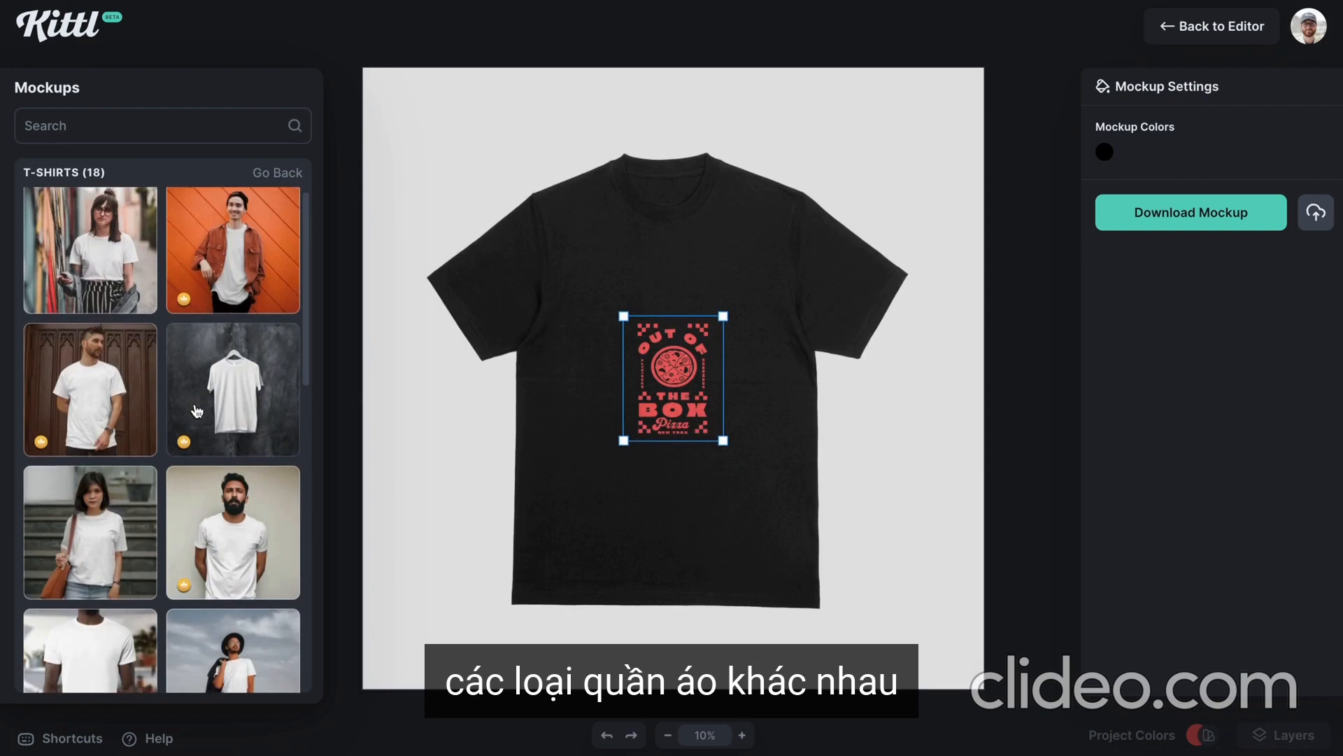
{"action": "scroll", "coordinate": [198, 411], "scroll_direction": "down", "scroll_amount": 6}
{"action": "scroll", "coordinate": [197, 410], "scroll_direction": "down", "scroll_amount": 3}
{"action": "left_click", "coordinate": [249, 456]}
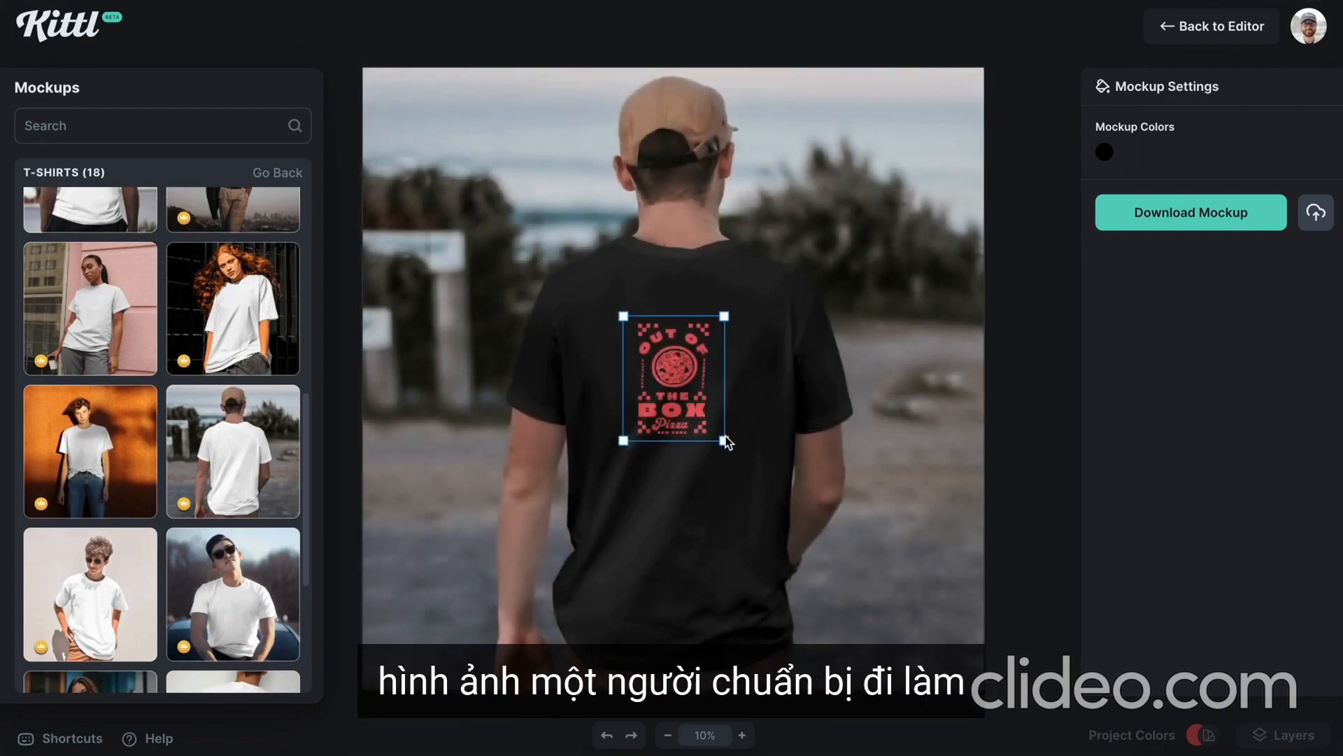
Enlarge the pizza design on the mockup and position it centrally on the back of the shirt
{"action": "left_click_drag", "start_coordinate": [727, 441], "coordinate": [734, 481]}
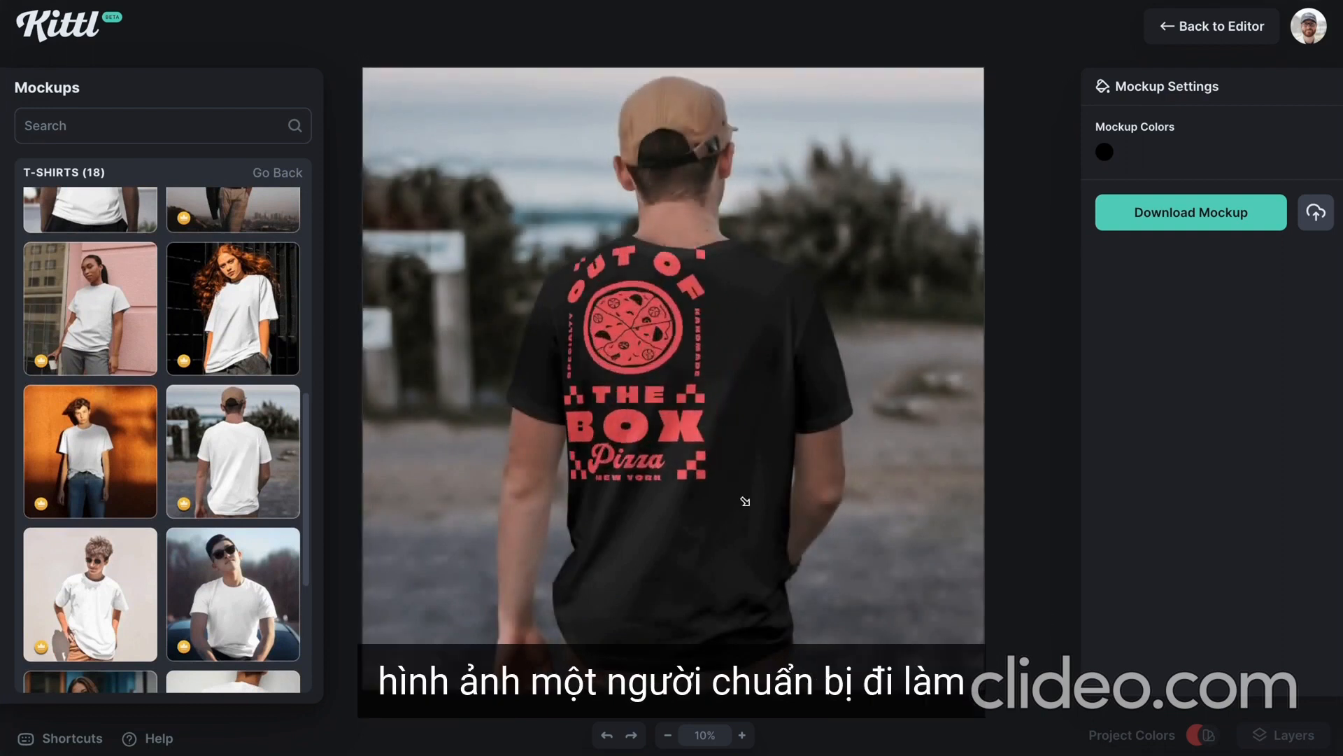
{"action": "left_click", "coordinate": [670, 402]}
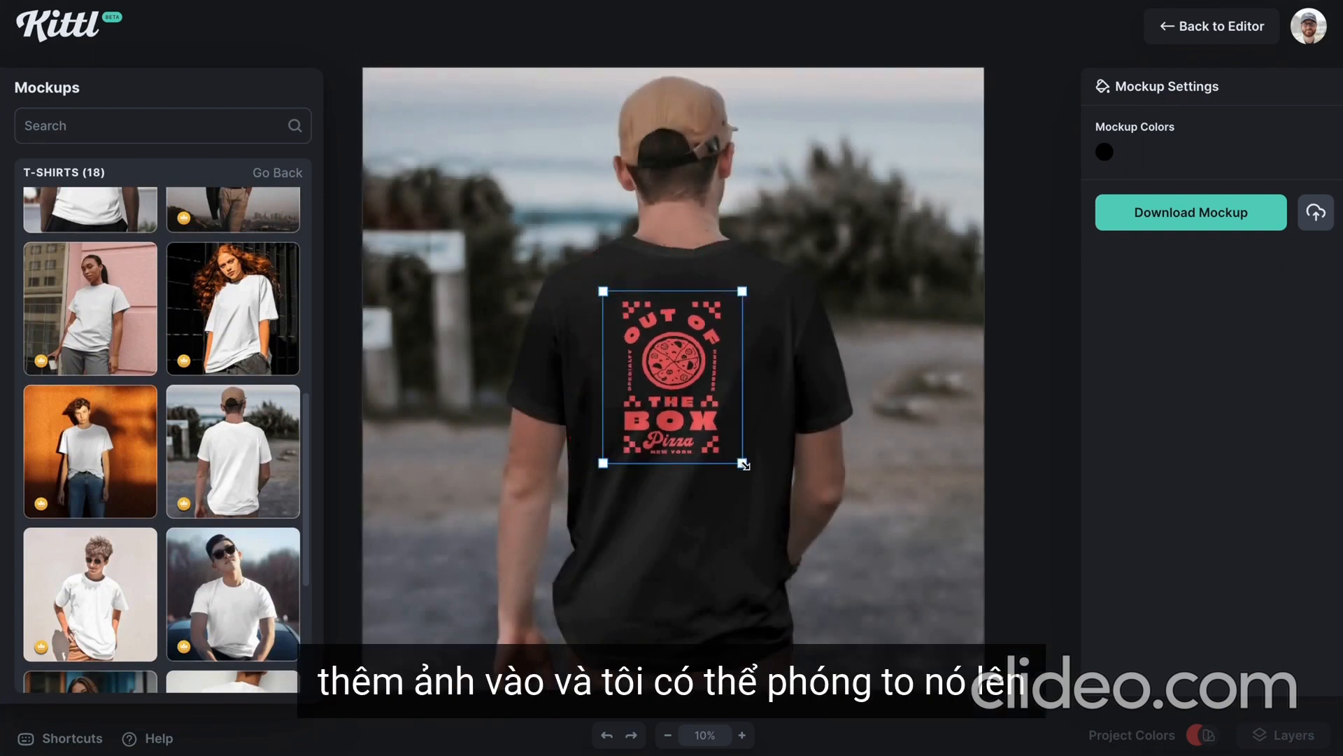
{"action": "left_click_drag", "start_coordinate": [743, 465], "coordinate": [749, 474]}
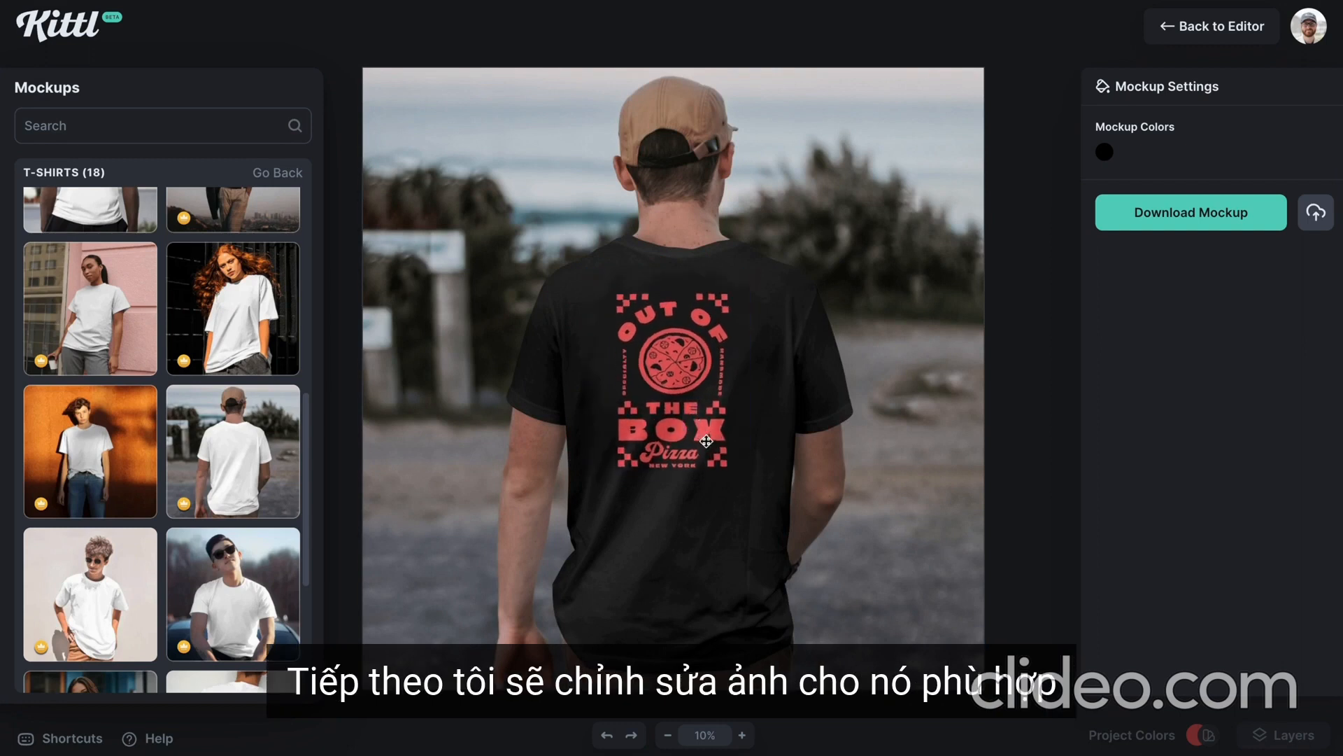
{"action": "left_click_drag", "start_coordinate": [764, 314], "coordinate": [780, 296]}
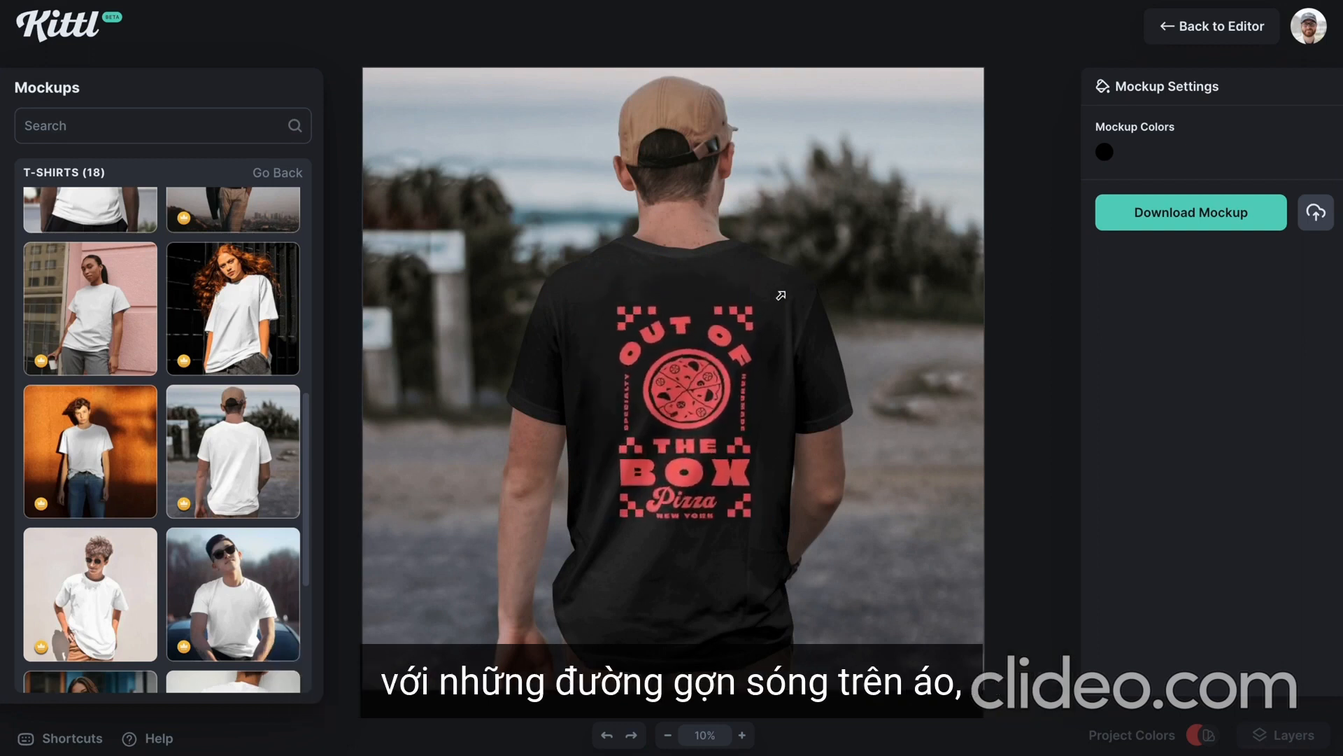
Change the mockup's shirt color from black to a pale peach-orange and deselect the design
{"action": "left_click", "coordinate": [1104, 152]}
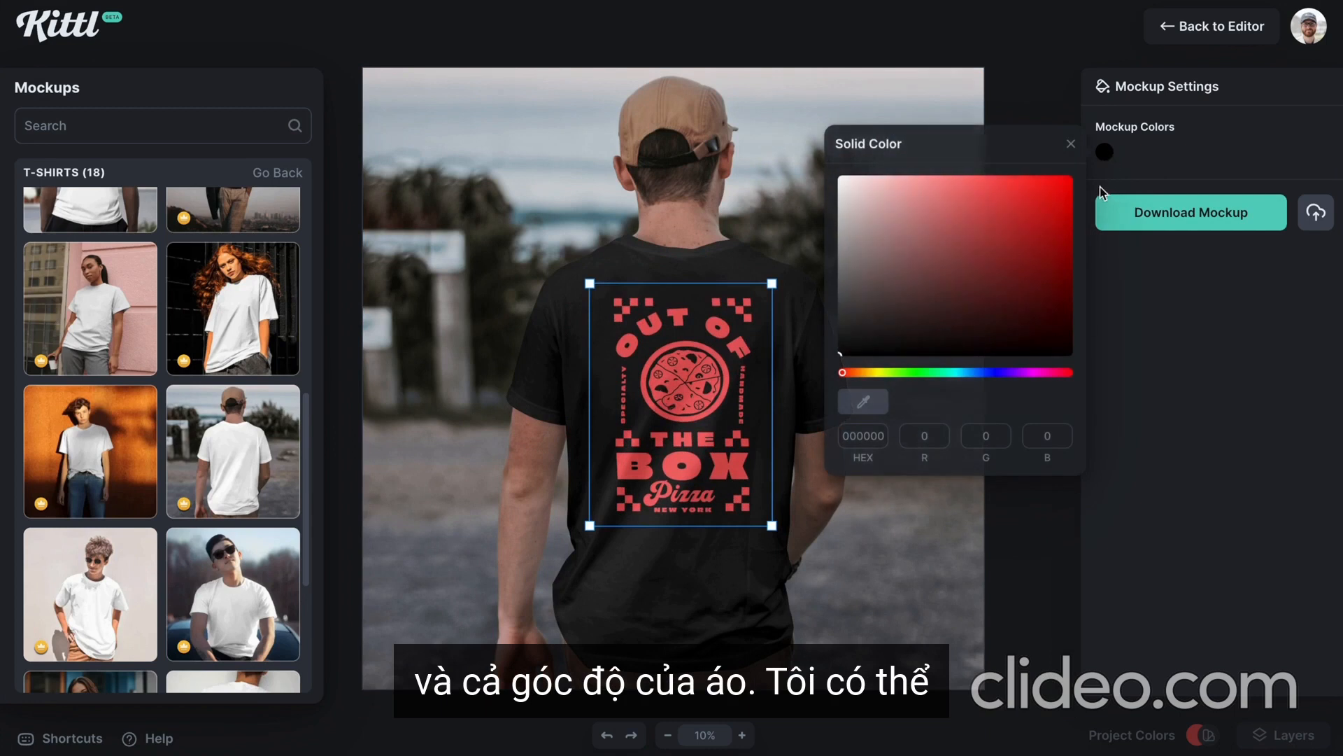
{"action": "left_click_drag", "start_coordinate": [933, 197], "coordinate": [881, 185]}
{"action": "left_click_drag", "start_coordinate": [847, 373], "coordinate": [875, 373]}
{"action": "left_click_drag", "start_coordinate": [868, 241], "coordinate": [877, 178]}
{"action": "left_click", "coordinate": [863, 372]}
{"action": "left_click", "coordinate": [927, 181]}
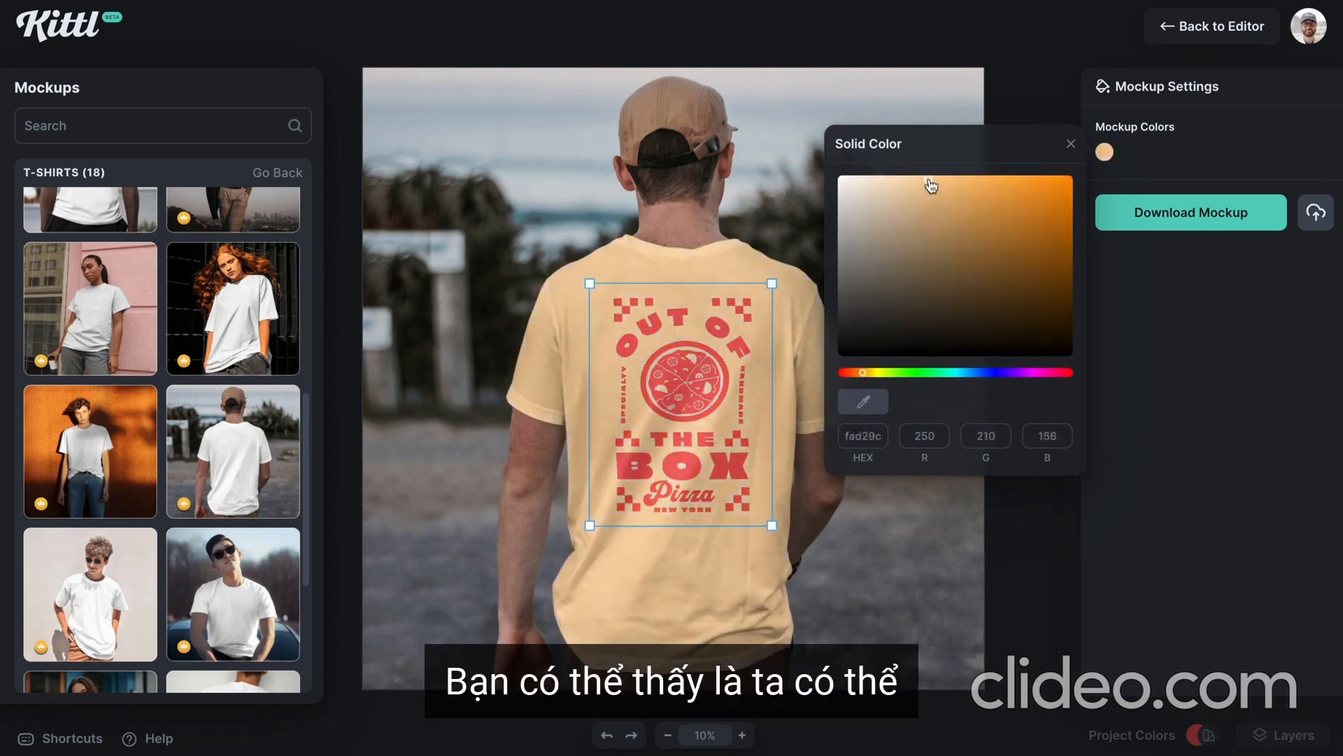
{"action": "left_click", "coordinate": [1031, 344]}
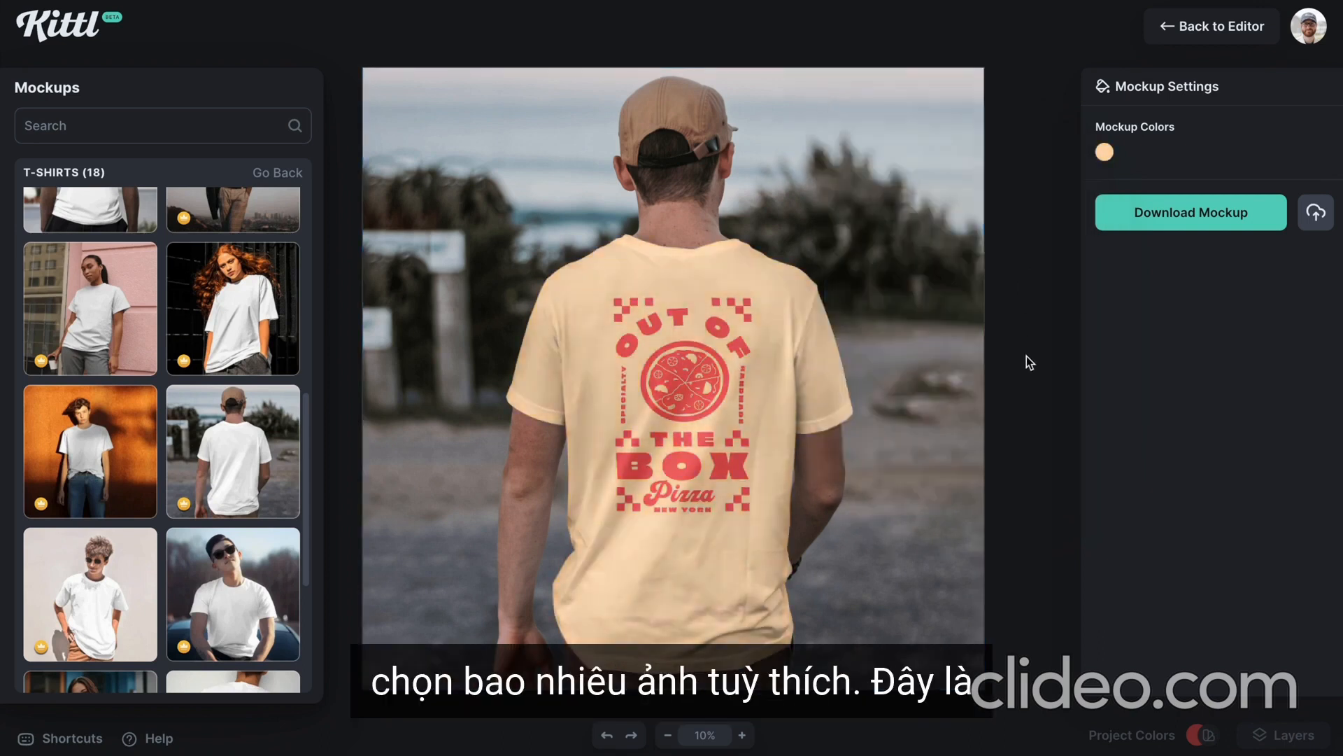